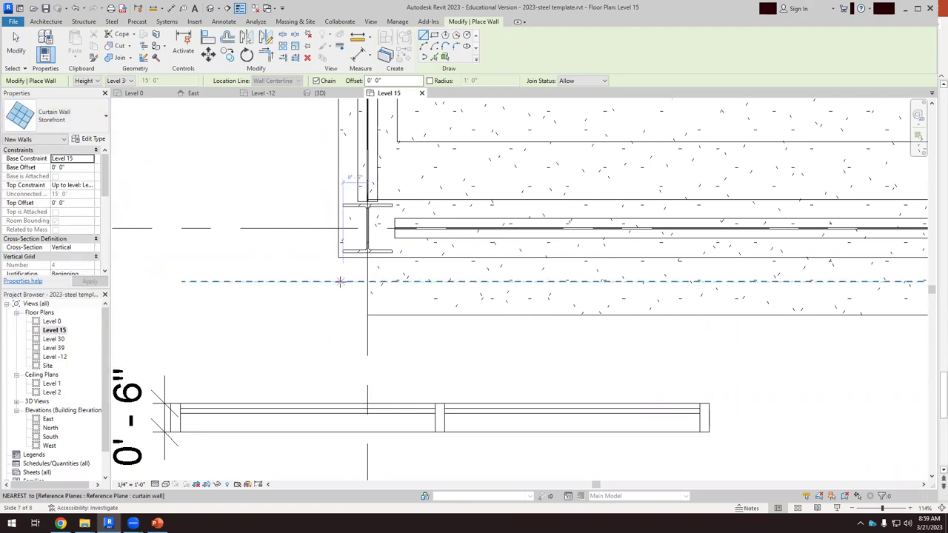
Draw a Storefront curtain wall on Level 15 along the curtain wall reference plane, from the slab's west edge to its east edge
{"action": "left_click", "coordinate": [338, 282]}
{"action": "scroll", "coordinate": [254, 282], "scroll_direction": "down", "scroll_amount": 3}
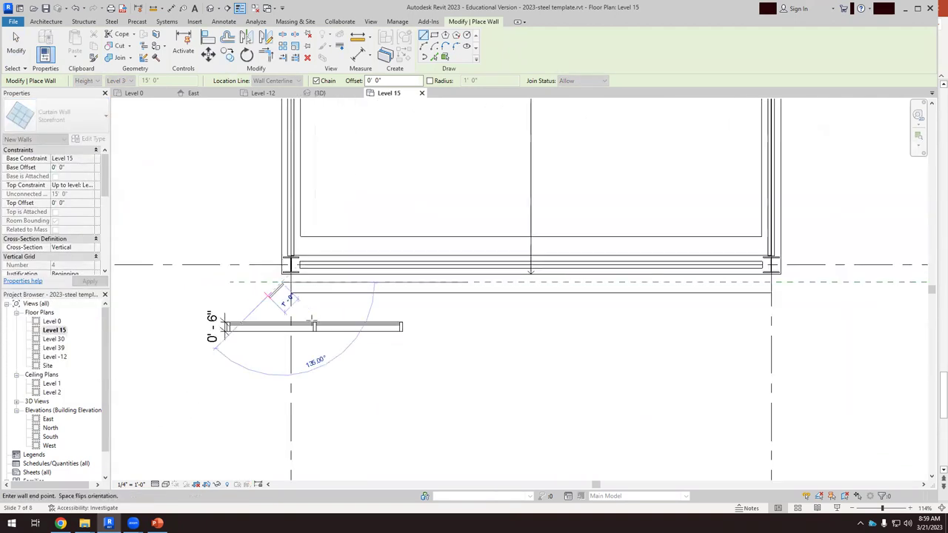
{"action": "scroll", "coordinate": [596, 289], "scroll_direction": "up", "scroll_amount": 3}
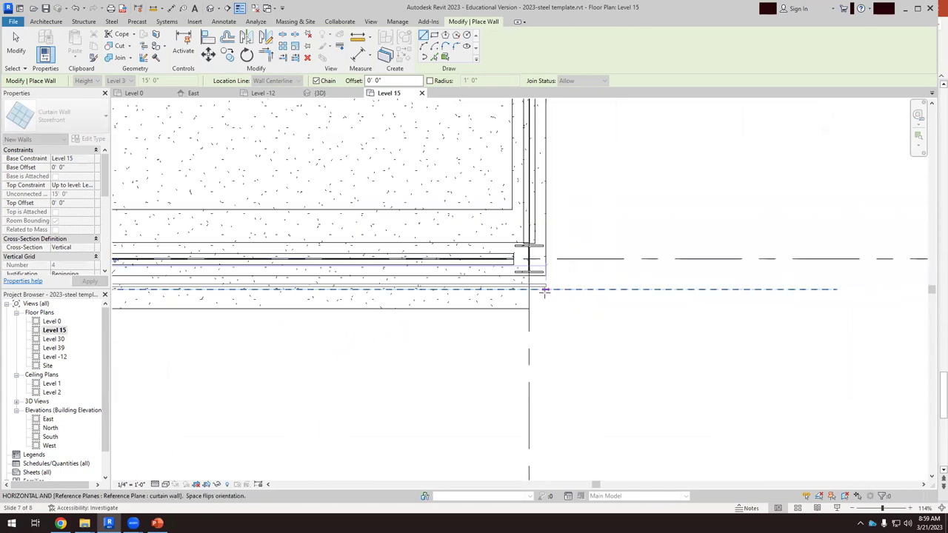
{"action": "scroll", "coordinate": [611, 312], "scroll_direction": "down", "scroll_amount": 2}
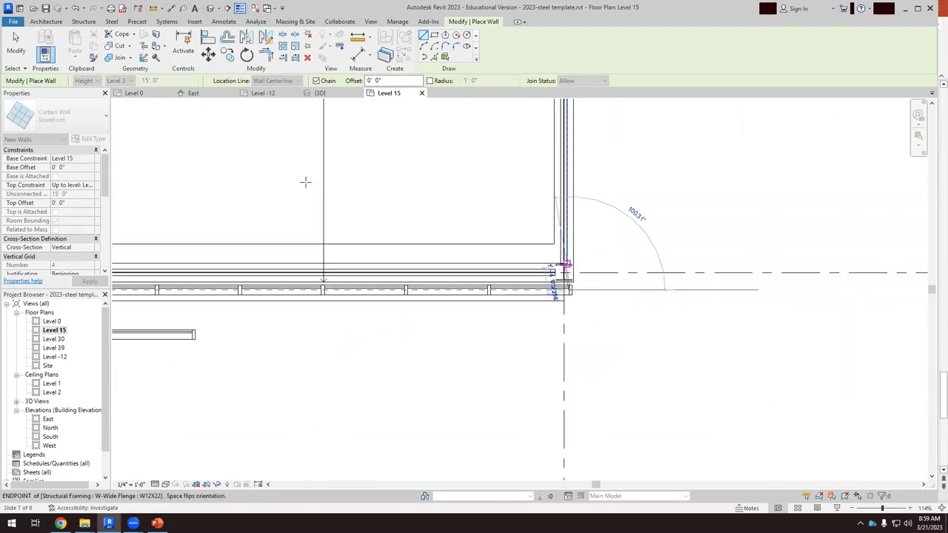
{"action": "left_click", "coordinate": [16, 43]}
Examine how the curtain wall's west end sits against its reference plane and the floor slab edge
{"action": "scroll", "coordinate": [324, 300], "scroll_direction": "up", "scroll_amount": 5}
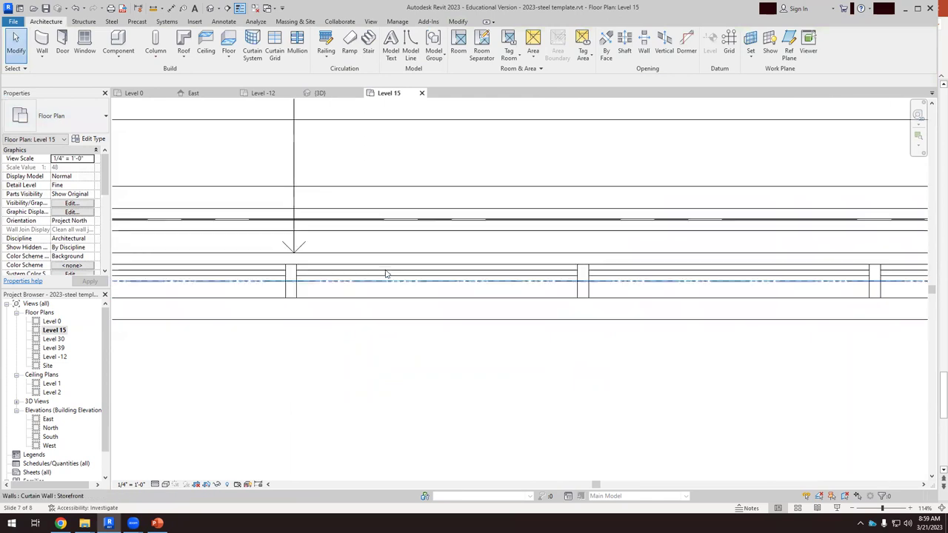
{"action": "scroll", "coordinate": [548, 284], "scroll_direction": "down", "scroll_amount": 2}
{"action": "scroll", "coordinate": [138, 275], "scroll_direction": "down", "scroll_amount": 2}
{"action": "scroll", "coordinate": [264, 275], "scroll_direction": "up", "scroll_amount": 3}
{"action": "scroll", "coordinate": [315, 278], "scroll_direction": "up", "scroll_amount": 3}
{"action": "scroll", "coordinate": [315, 278], "scroll_direction": "up", "scroll_amount": 3}
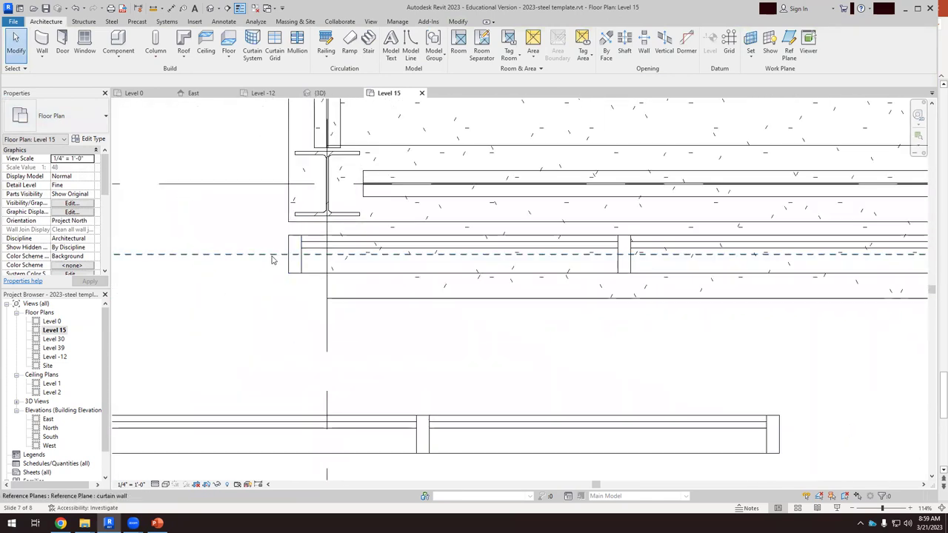
{"action": "left_click", "coordinate": [272, 259]}
{"action": "scroll", "coordinate": [317, 274], "scroll_direction": "up", "scroll_amount": 4}
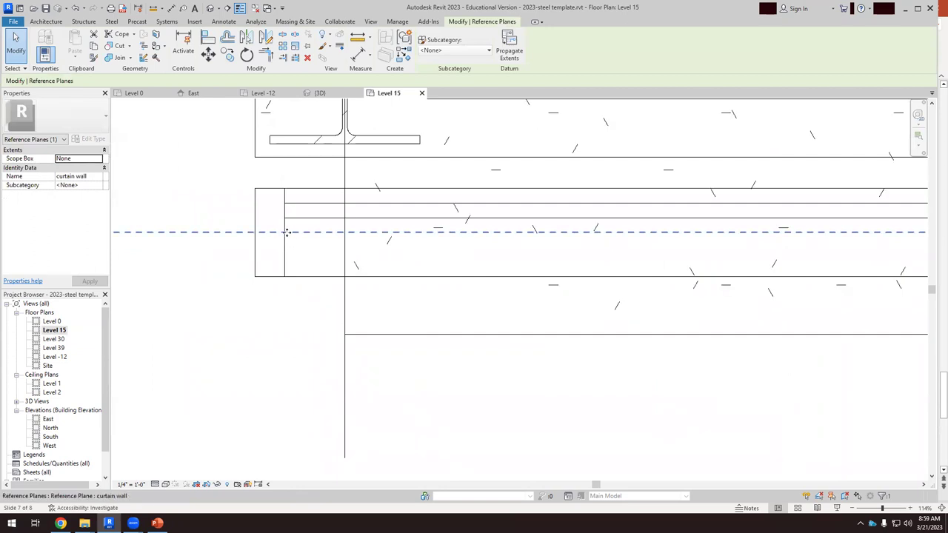
{"action": "left_click", "coordinate": [292, 191]}
{"action": "left_click", "coordinate": [302, 159]}
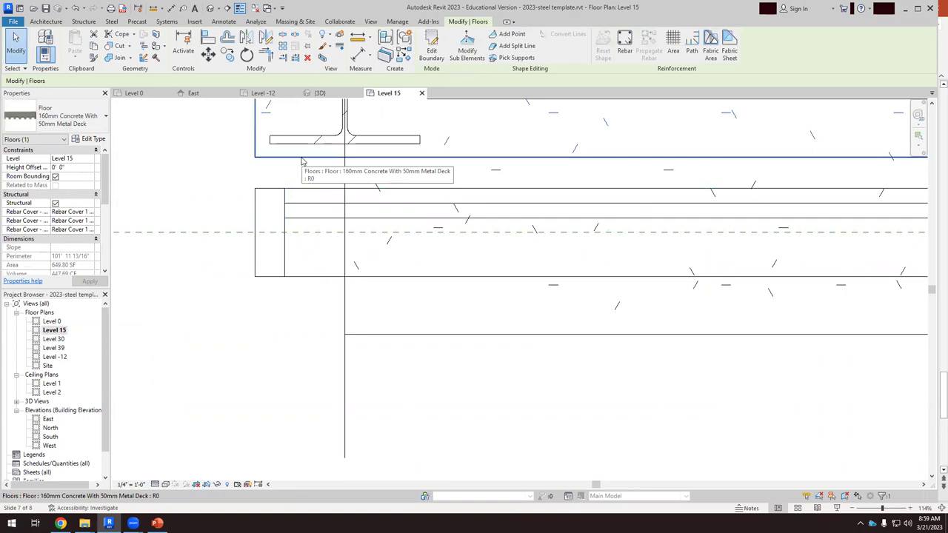
Delete the short sample curtain wall south of the building
{"action": "scroll", "coordinate": [375, 255], "scroll_direction": "up", "scroll_amount": 4}
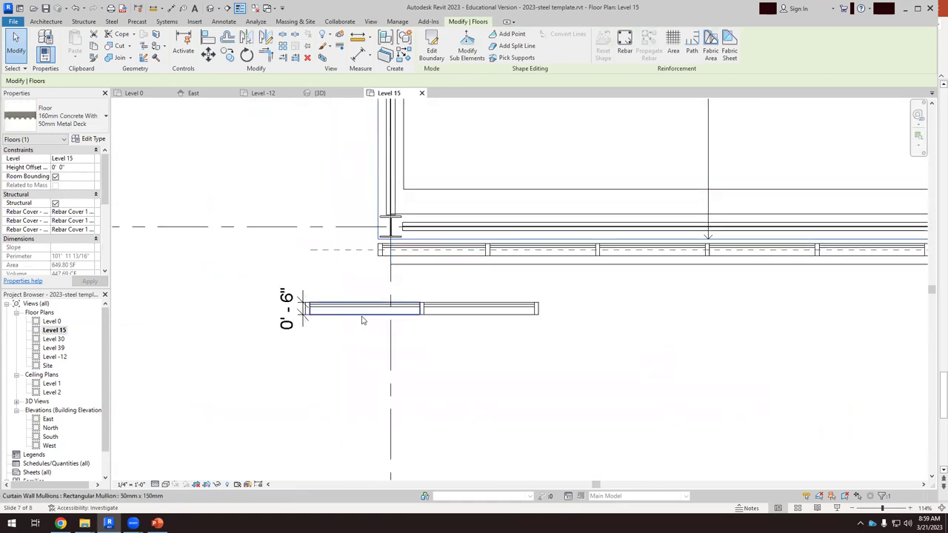
{"action": "left_click", "coordinate": [418, 314]}
{"action": "key", "text": "Delete"}
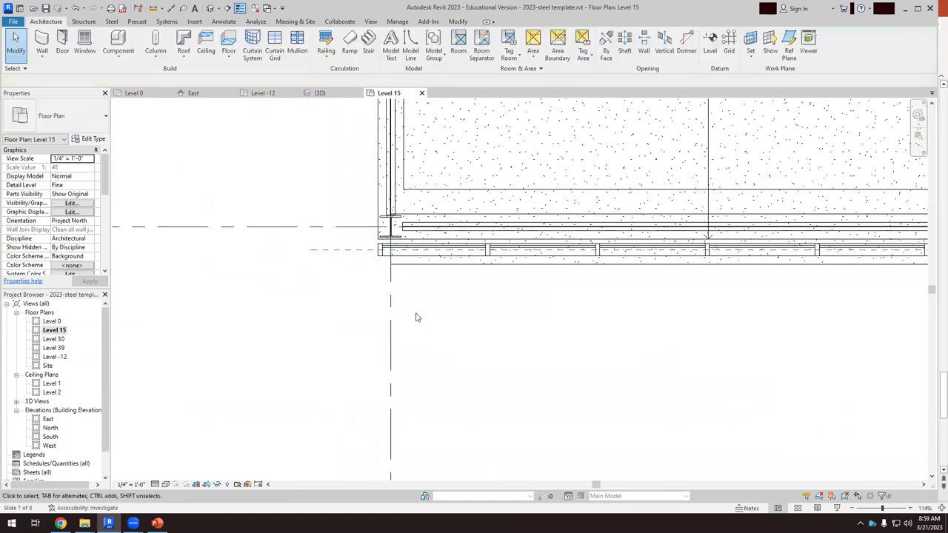
{"action": "scroll", "coordinate": [334, 294], "scroll_direction": "down", "scroll_amount": 3}
{"action": "scroll", "coordinate": [334, 283], "scroll_direction": "down", "scroll_amount": 2}
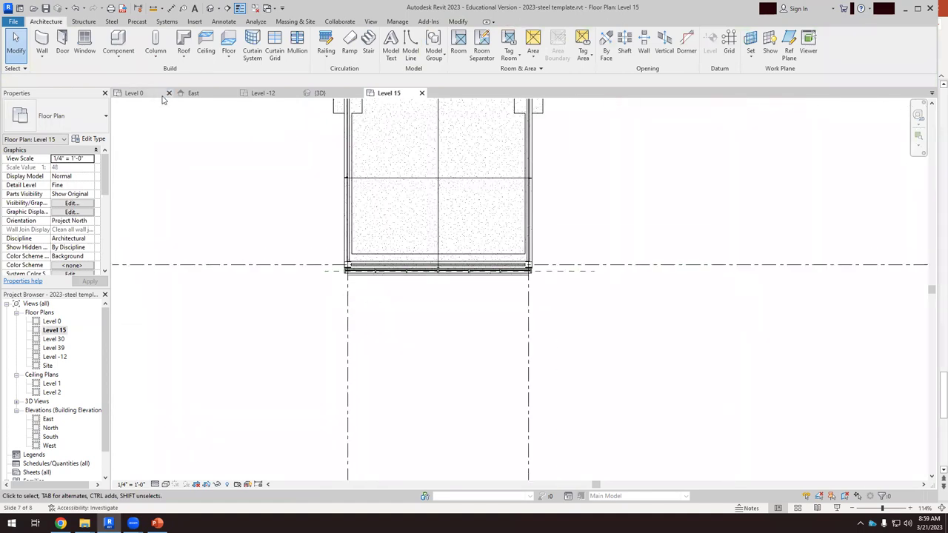
Inspect the curtain wall's base and end corner against the Level 15 slab in the 3D view
{"action": "left_click", "coordinate": [319, 94]}
{"action": "scroll", "coordinate": [474, 281], "scroll_direction": "down", "scroll_amount": 3}
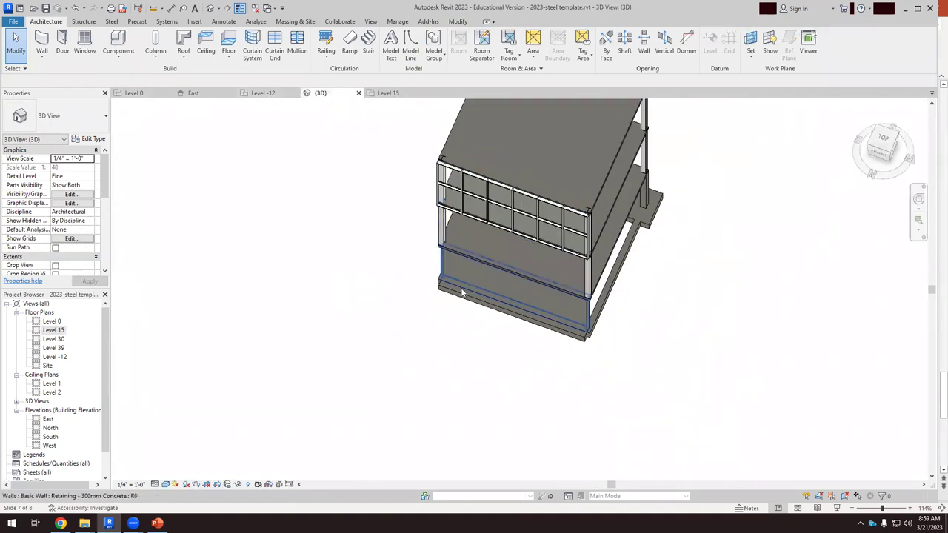
{"action": "scroll", "coordinate": [501, 274], "scroll_direction": "up", "scroll_amount": 2}
{"action": "middle_click_drag", "start_coordinate": [502, 274], "coordinate": [487, 215], "text": "shift"}
{"action": "scroll", "coordinate": [778, 334], "scroll_direction": "up", "scroll_amount": 8}
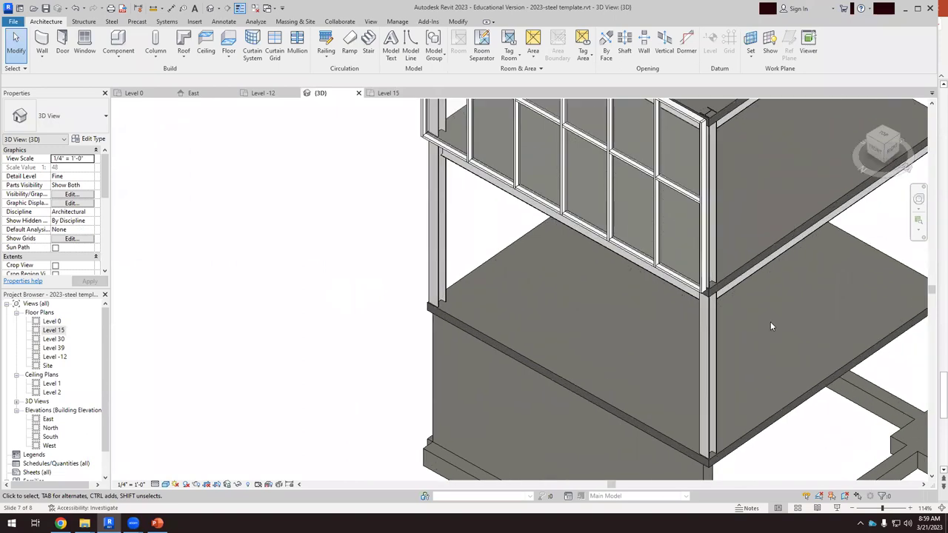
{"action": "scroll", "coordinate": [744, 377], "scroll_direction": "up", "scroll_amount": 4}
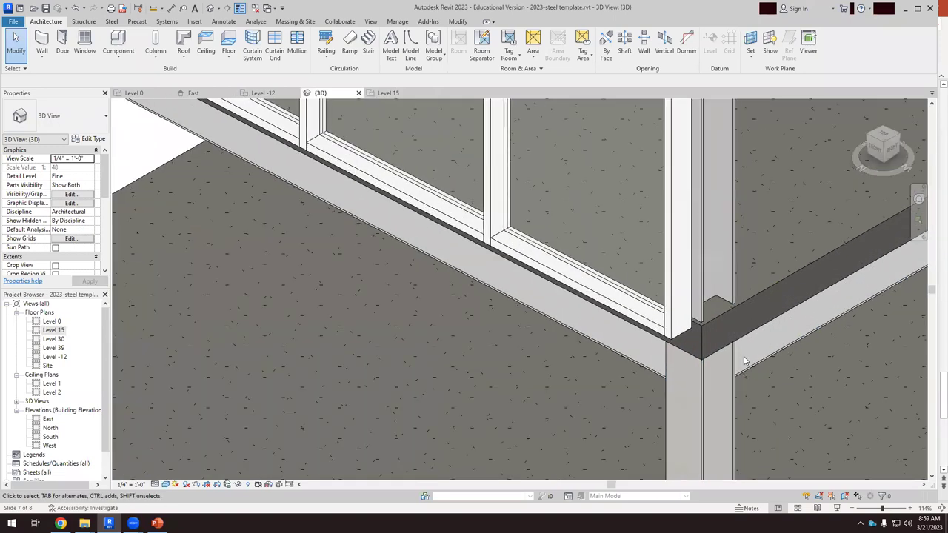
{"action": "scroll", "coordinate": [569, 251], "scroll_direction": "up", "scroll_amount": 3}
{"action": "scroll", "coordinate": [585, 282], "scroll_direction": "down", "scroll_amount": 5}
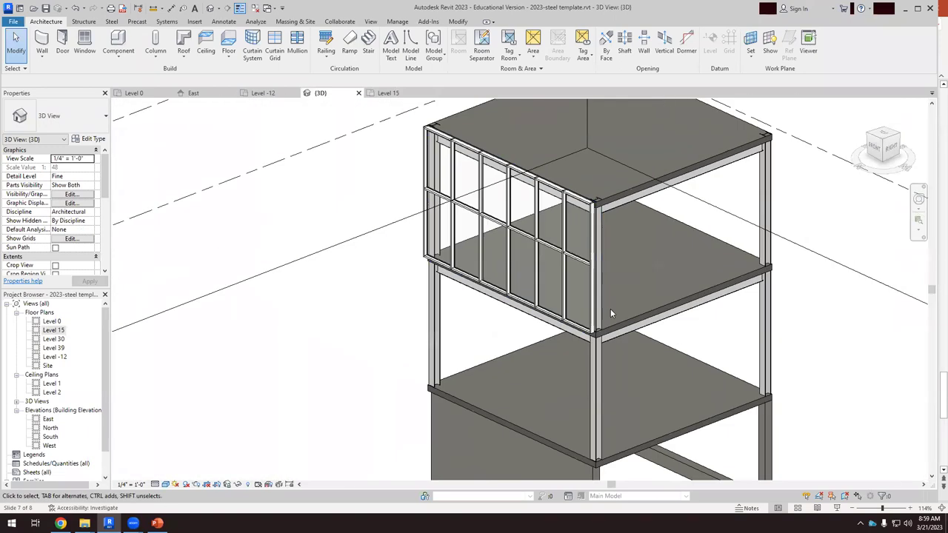
{"action": "scroll", "coordinate": [611, 309], "scroll_direction": "up", "scroll_amount": 4}
{"action": "scroll", "coordinate": [561, 331], "scroll_direction": "up", "scroll_amount": 5}
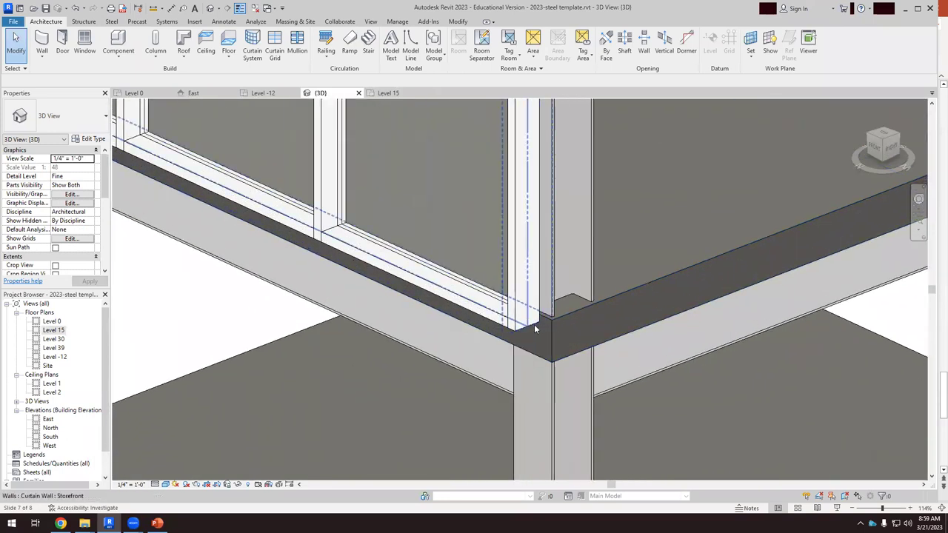
{"action": "scroll", "coordinate": [548, 319], "scroll_direction": "down", "scroll_amount": 3}
{"action": "middle_click_drag", "start_coordinate": [597, 345], "coordinate": [915, 405]}
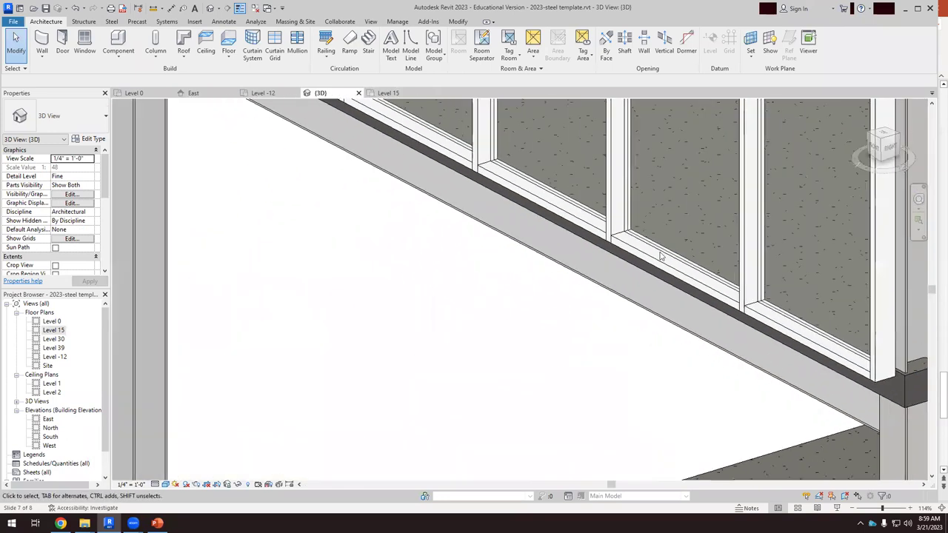
Inspect the gap between the curtain wall's end mullion and the Level 15 slab edge from the right side of the 3D model
{"action": "left_click", "coordinate": [880, 162]}
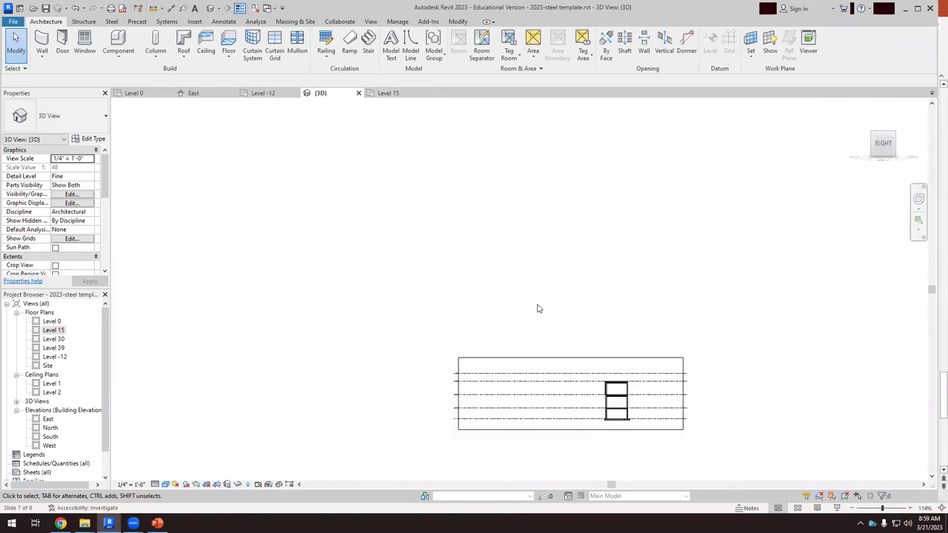
{"action": "scroll", "coordinate": [551, 288], "scroll_direction": "up", "scroll_amount": 8}
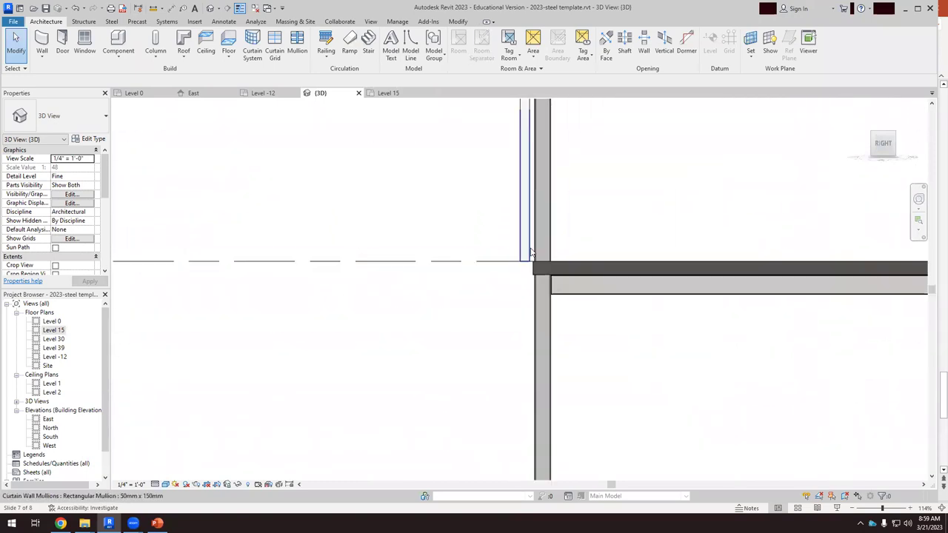
{"action": "left_click", "coordinate": [526, 263]}
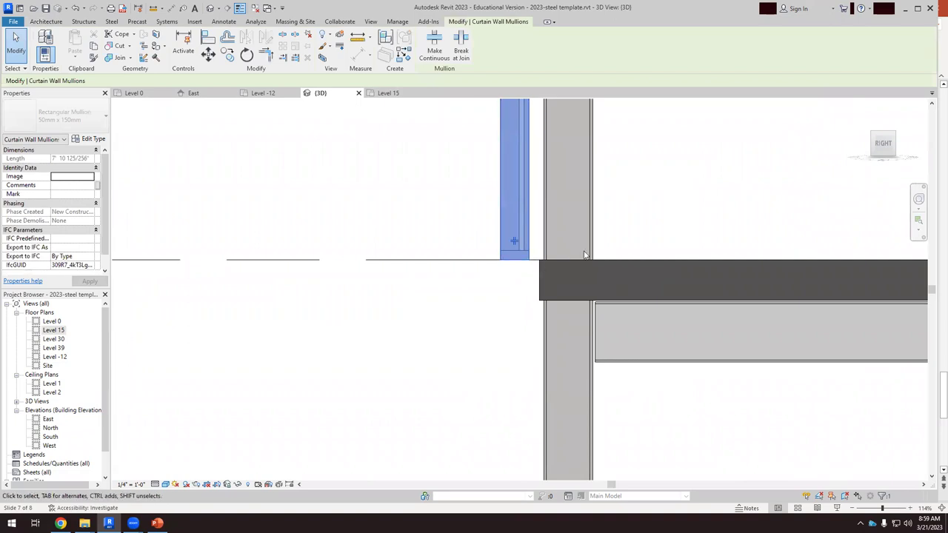
{"action": "left_click", "coordinate": [652, 243]}
{"action": "scroll", "coordinate": [537, 261], "scroll_direction": "up", "scroll_amount": 2}
{"action": "scroll", "coordinate": [539, 261], "scroll_direction": "up", "scroll_amount": 1}
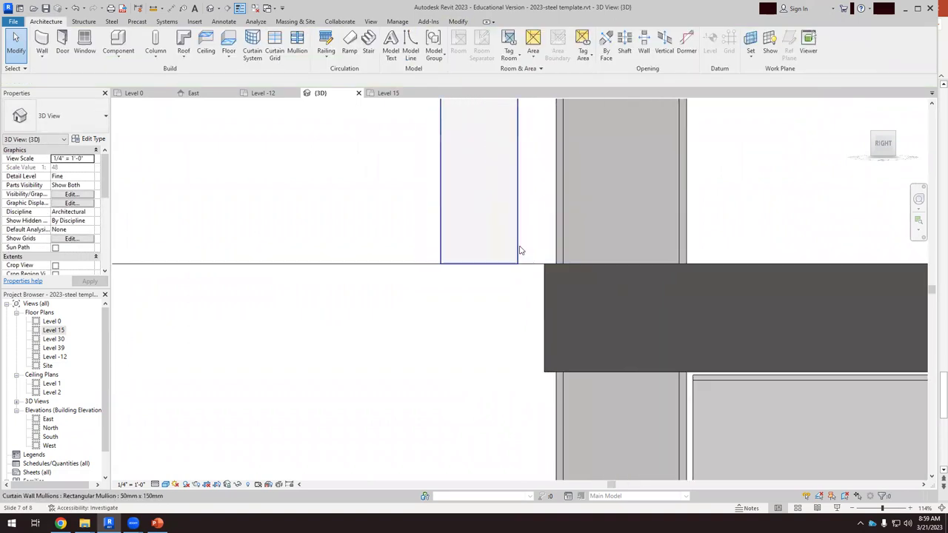
{"action": "left_click", "coordinate": [518, 252]}
{"action": "scroll", "coordinate": [469, 318], "scroll_direction": "up", "scroll_amount": 1}
{"action": "scroll", "coordinate": [469, 318], "scroll_direction": "down", "scroll_amount": 2}
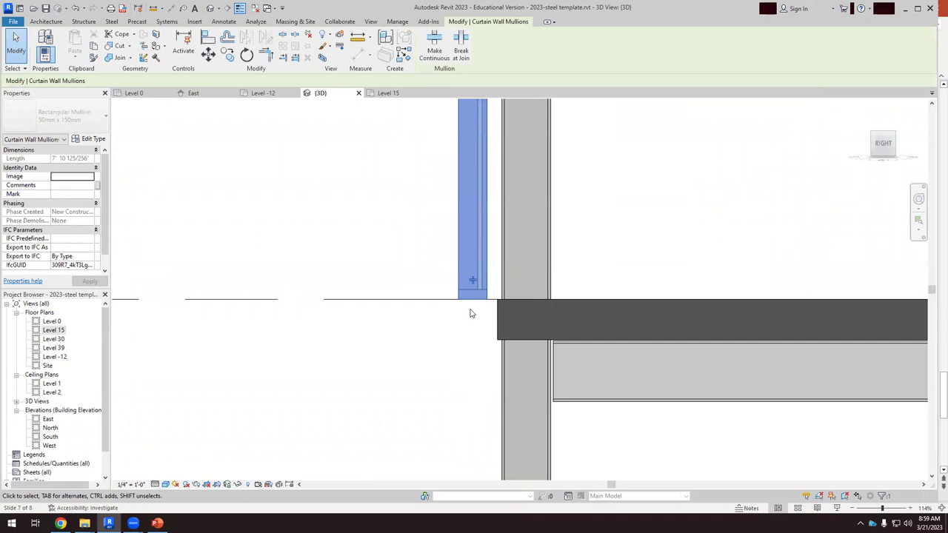
{"action": "scroll", "coordinate": [466, 282], "scroll_direction": "up", "scroll_amount": 6}
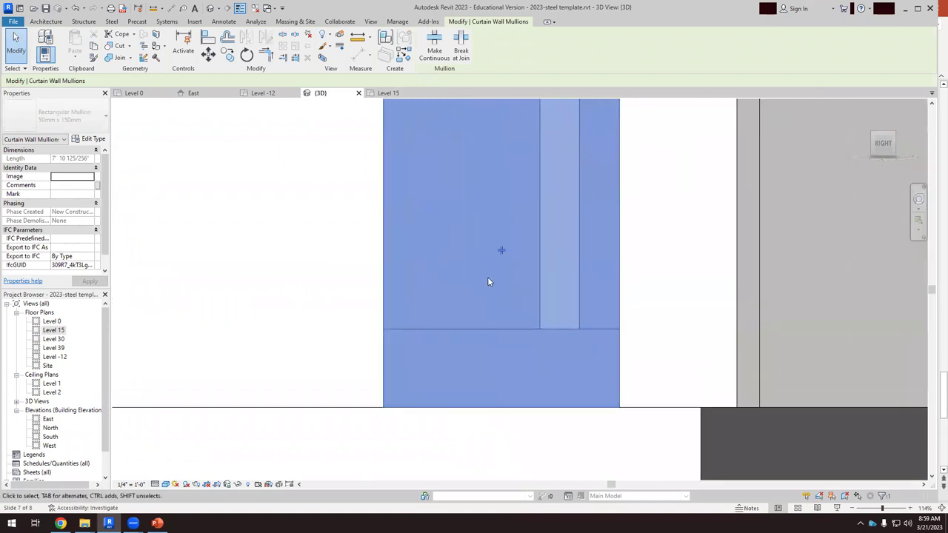
{"action": "scroll", "coordinate": [489, 285], "scroll_direction": "down", "scroll_amount": 5}
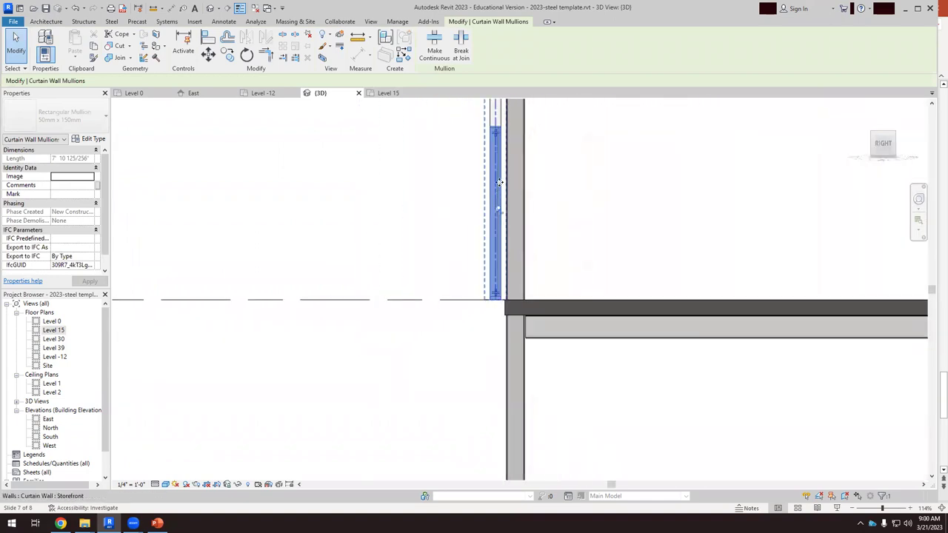
{"action": "scroll", "coordinate": [500, 183], "scroll_direction": "up", "scroll_amount": 4}
{"action": "scroll", "coordinate": [470, 205], "scroll_direction": "down", "scroll_amount": 2}
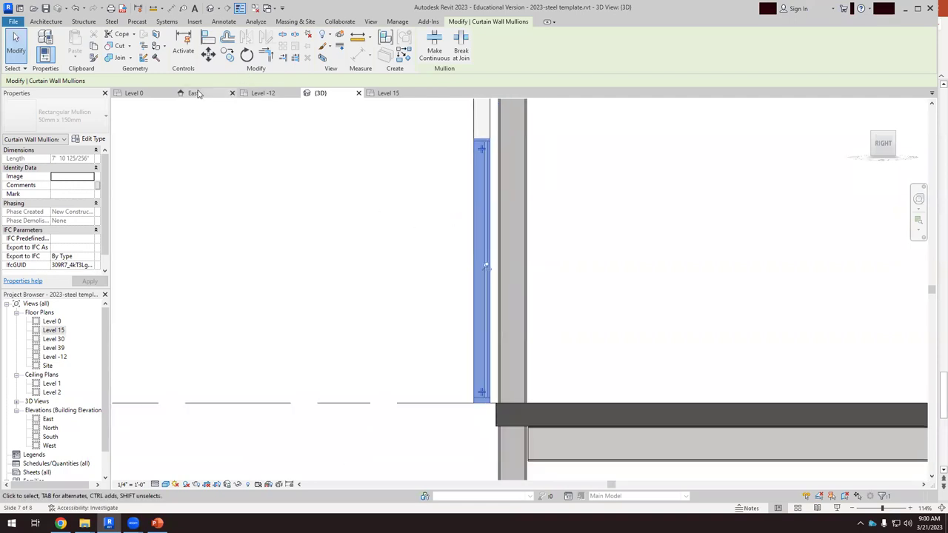
Check the curtain wall's placement in the Level 15 plan, and review the whole facade in the 3D view
{"action": "left_click", "coordinate": [387, 93]}
{"action": "scroll", "coordinate": [507, 297], "scroll_direction": "up", "scroll_amount": 4}
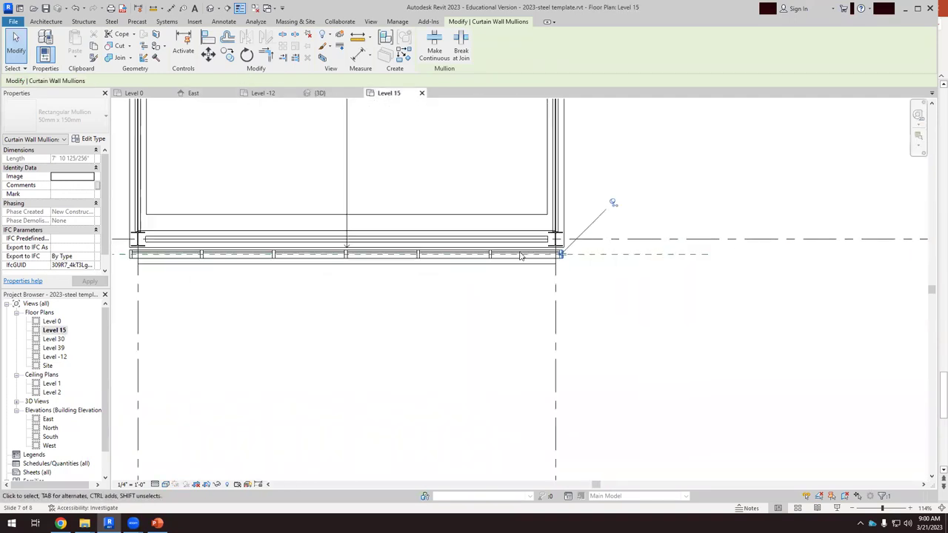
{"action": "left_click", "coordinate": [453, 305]}
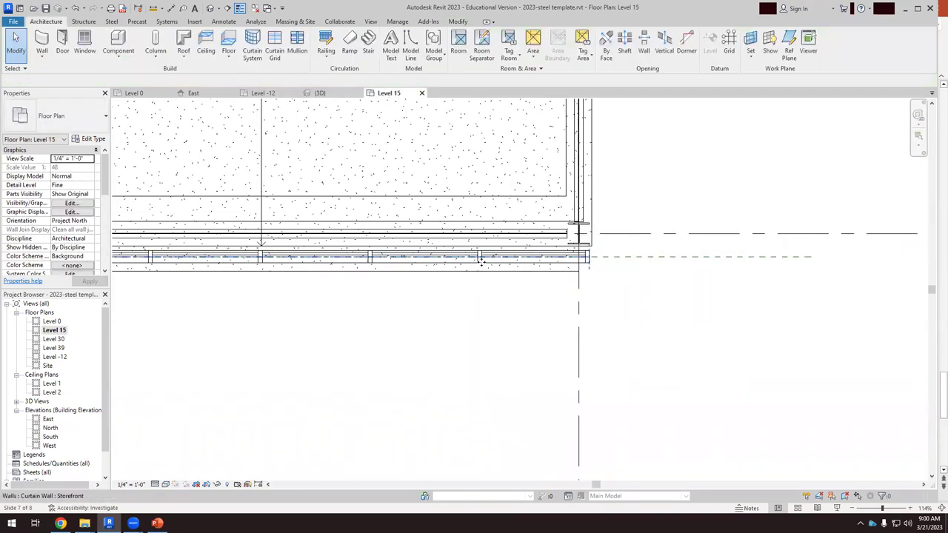
{"action": "left_click", "coordinate": [481, 261]}
{"action": "left_click", "coordinate": [445, 301]}
{"action": "scroll", "coordinate": [447, 309], "scroll_direction": "down", "scroll_amount": 5}
{"action": "scroll", "coordinate": [429, 355], "scroll_direction": "up", "scroll_amount": 1}
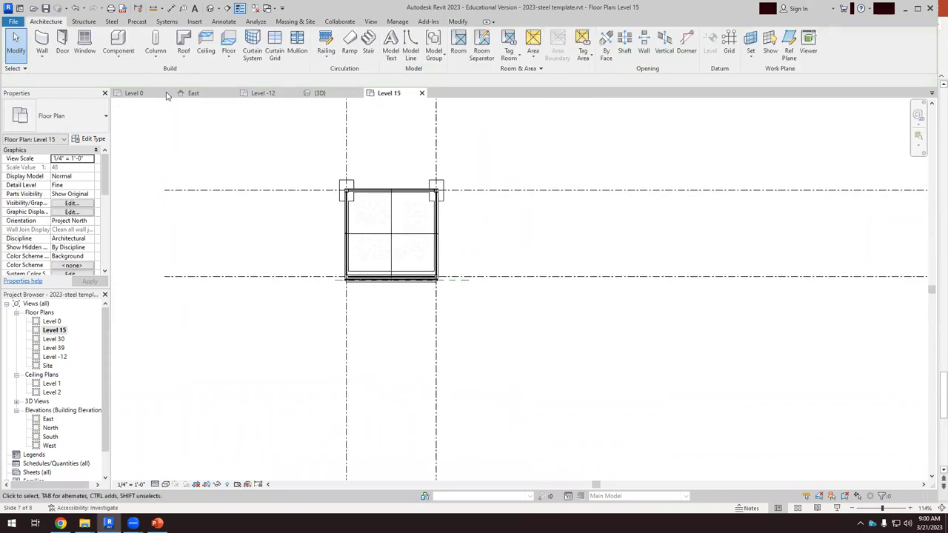
{"action": "left_click", "coordinate": [320, 93]}
{"action": "scroll", "coordinate": [430, 260], "scroll_direction": "down", "scroll_amount": 5}
{"action": "middle_click_drag", "start_coordinate": [432, 260], "coordinate": [340, 161], "text": "shift"}
{"action": "scroll", "coordinate": [341, 162], "scroll_direction": "up", "scroll_amount": 4}
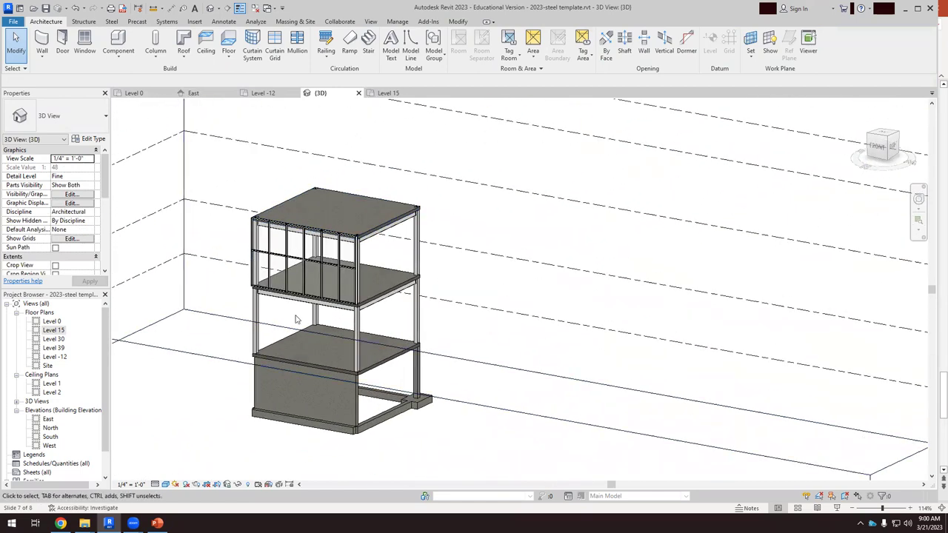
{"action": "scroll", "coordinate": [290, 345], "scroll_direction": "up", "scroll_amount": 2}
{"action": "scroll", "coordinate": [387, 208], "scroll_direction": "up", "scroll_amount": 3}
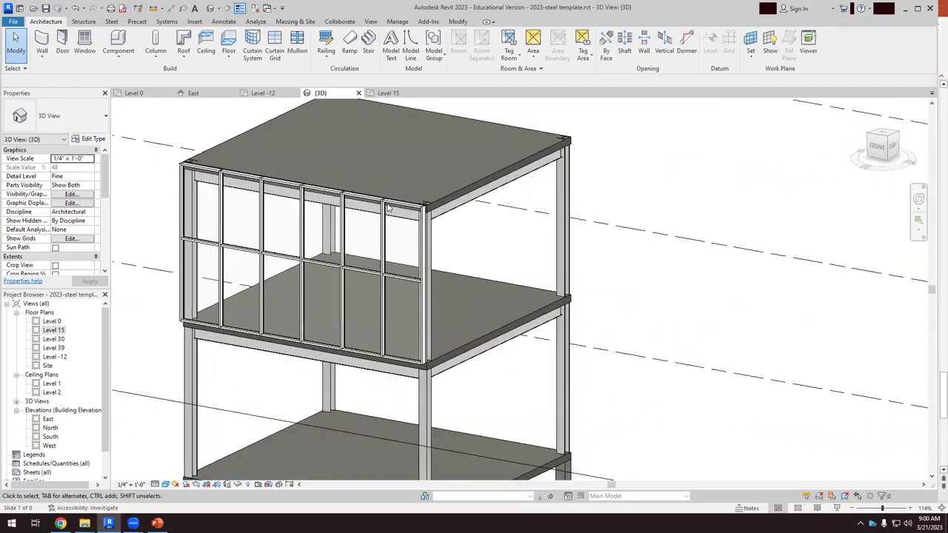
{"action": "scroll", "coordinate": [414, 224], "scroll_direction": "down", "scroll_amount": 4}
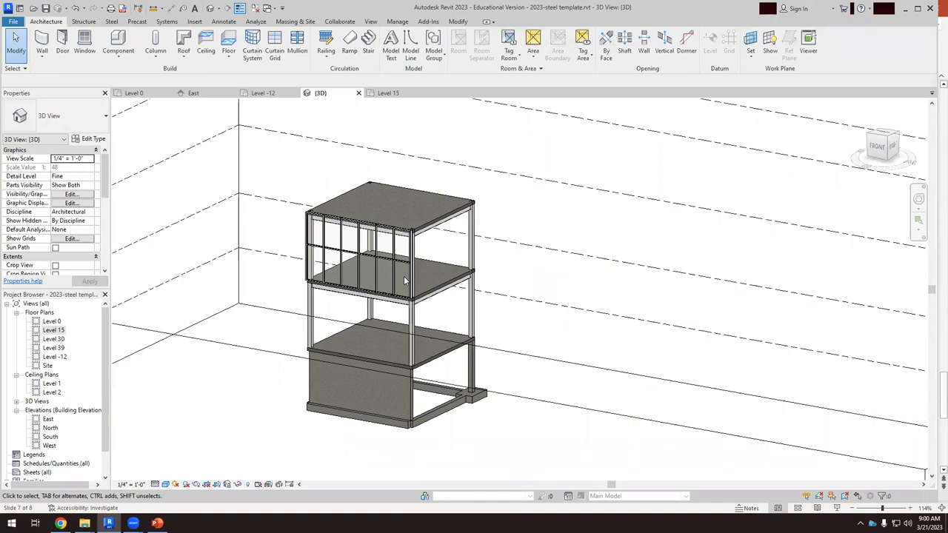
Stretch the top of the Storefront curtain wall upward so that it rises well above the uppermost floor slab
{"action": "scroll", "coordinate": [384, 211], "scroll_direction": "up", "scroll_amount": 3}
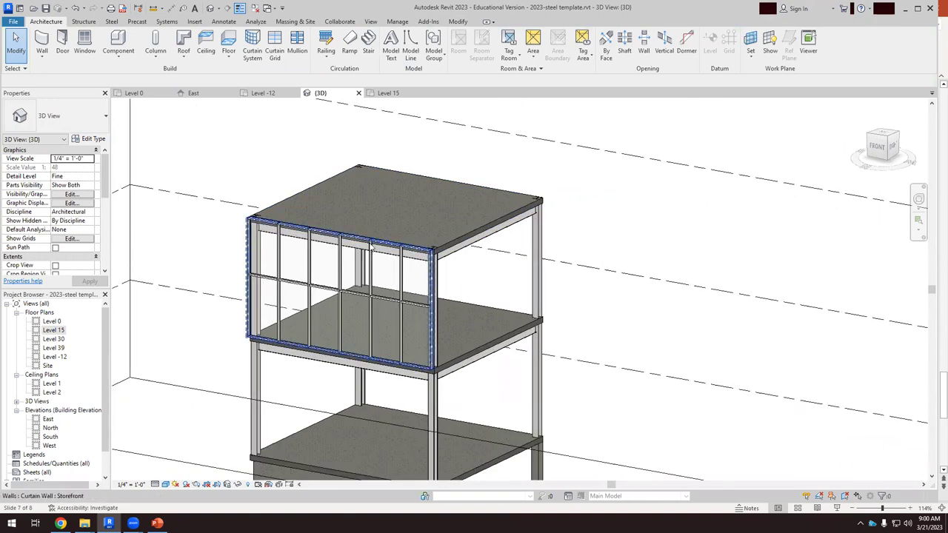
{"action": "left_click", "coordinate": [342, 238]}
{"action": "left_click_drag", "start_coordinate": [342, 234], "coordinate": [335, 192]}
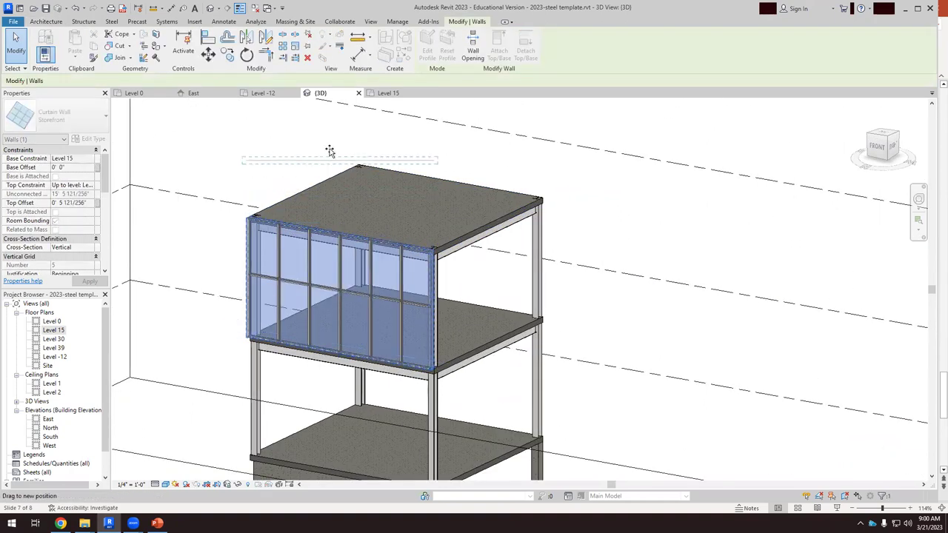
{"action": "left_click_drag", "start_coordinate": [330, 141], "coordinate": [331, 138]}
{"action": "left_click", "coordinate": [559, 248]}
{"action": "middle_click_drag", "start_coordinate": [574, 213], "coordinate": [502, 186], "text": "shift"}
{"action": "scroll", "coordinate": [680, 236], "scroll_direction": "up", "scroll_amount": 5}
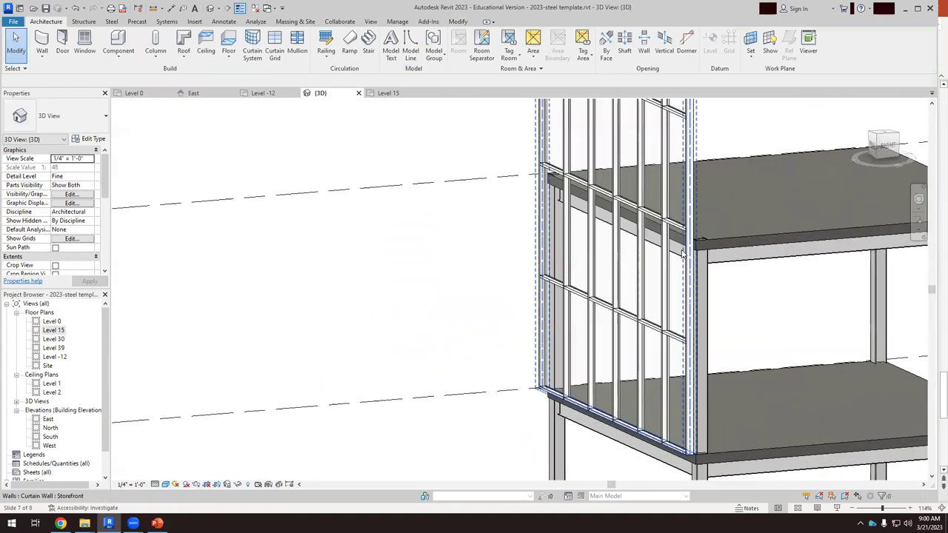
{"action": "scroll", "coordinate": [680, 231], "scroll_direction": "down", "scroll_amount": 10}
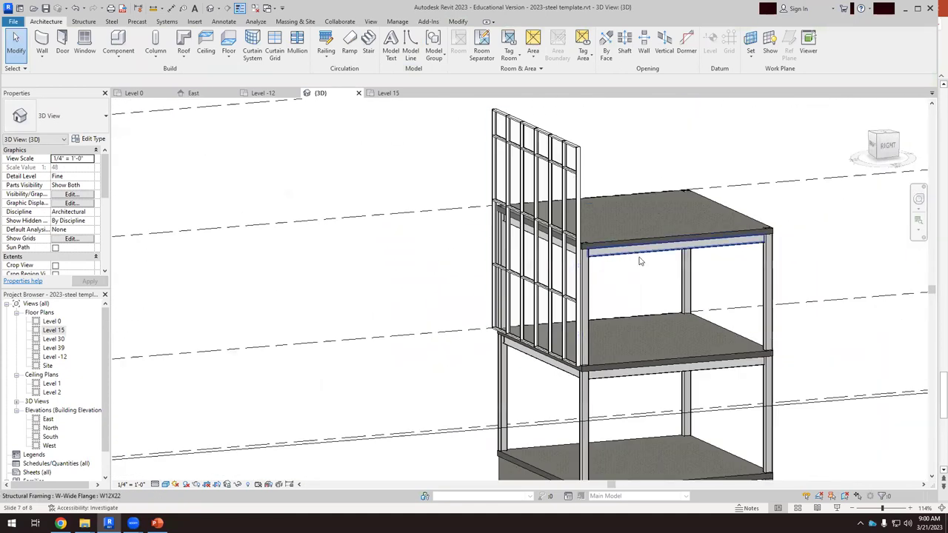
{"action": "scroll", "coordinate": [515, 268], "scroll_direction": "up", "scroll_amount": 6}
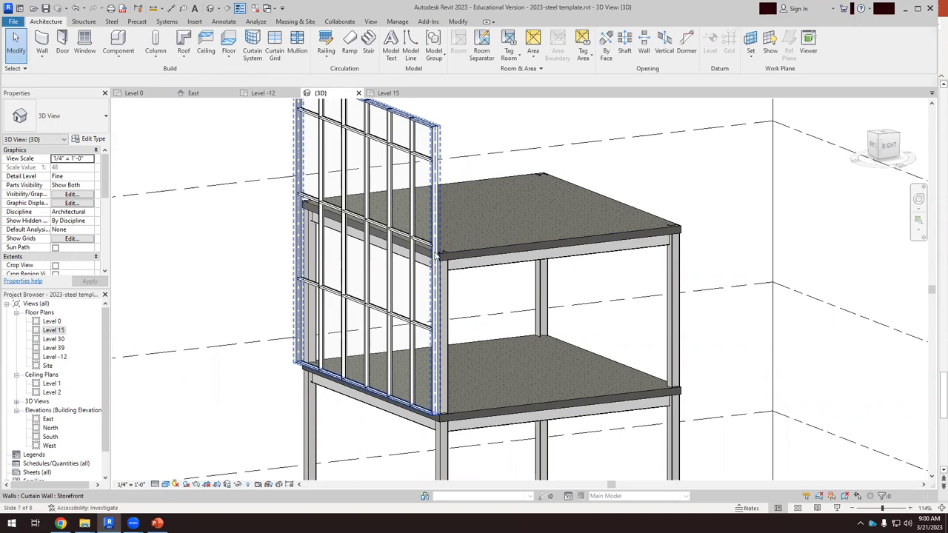
Undo the upward stretch of the curtain wall and clear the selection
{"action": "key", "text": "Escape"}
{"action": "scroll", "coordinate": [496, 248], "scroll_direction": "down", "scroll_amount": 3}
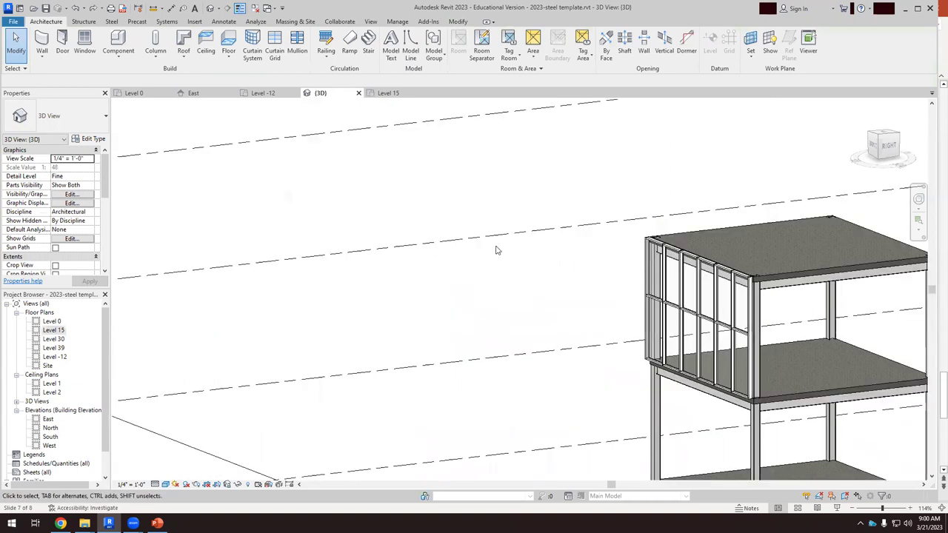
{"action": "scroll", "coordinate": [500, 230], "scroll_direction": "down", "scroll_amount": 3}
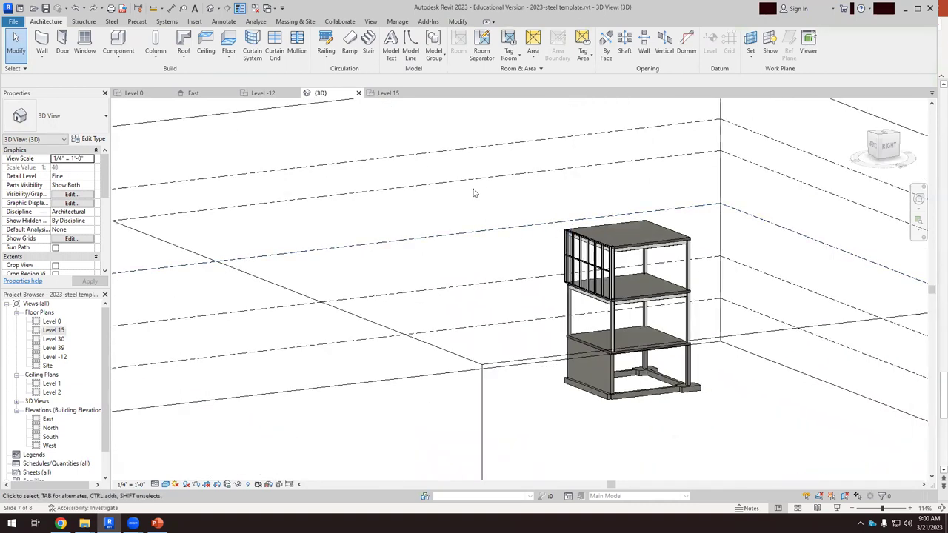
{"action": "scroll", "coordinate": [474, 193], "scroll_direction": "down", "scroll_amount": 4}
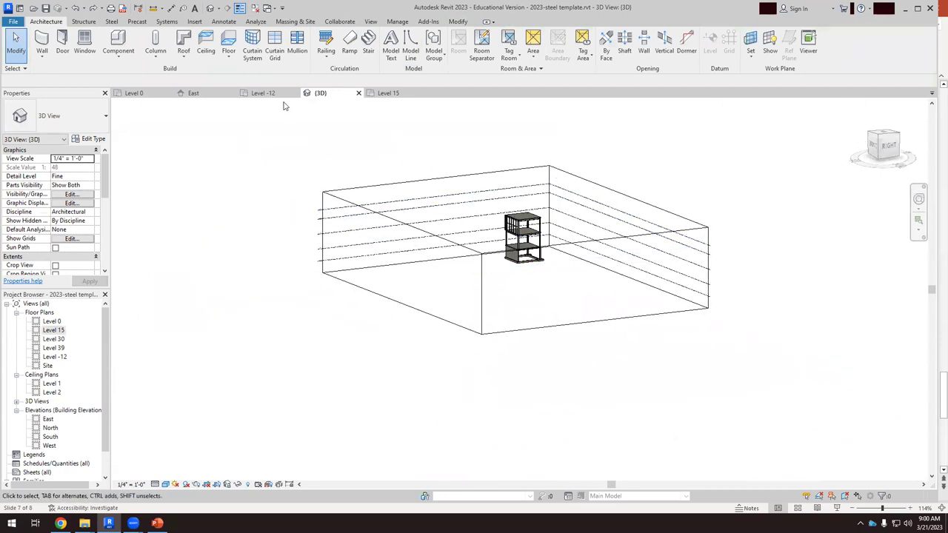
In the East elevation, set the elevation of the uppermost level, Level 39, to 45' 0"
{"action": "left_click", "coordinate": [194, 92]}
{"action": "scroll", "coordinate": [625, 306], "scroll_direction": "down", "scroll_amount": 2}
{"action": "scroll", "coordinate": [635, 252], "scroll_direction": "up", "scroll_amount": 3}
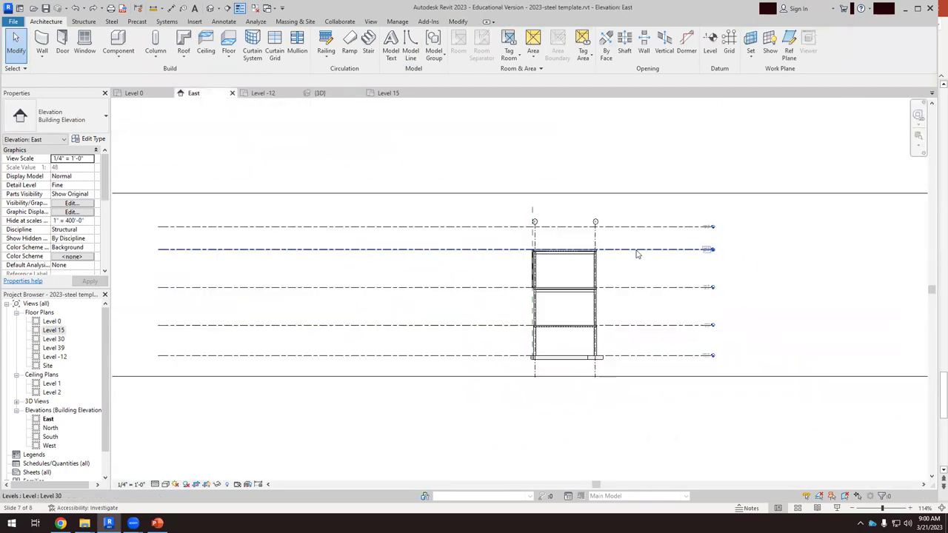
{"action": "left_click", "coordinate": [628, 220]}
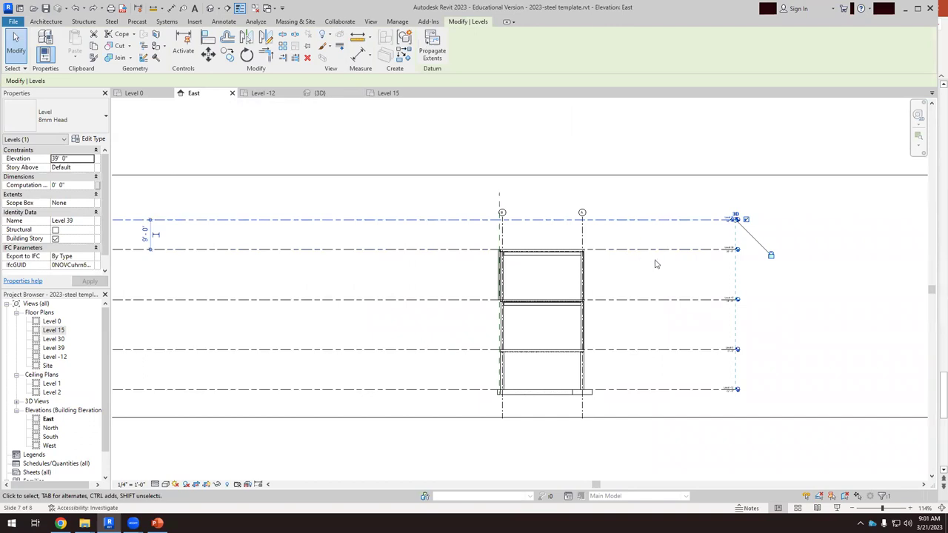
{"action": "scroll", "coordinate": [678, 242], "scroll_direction": "up", "scroll_amount": 3}
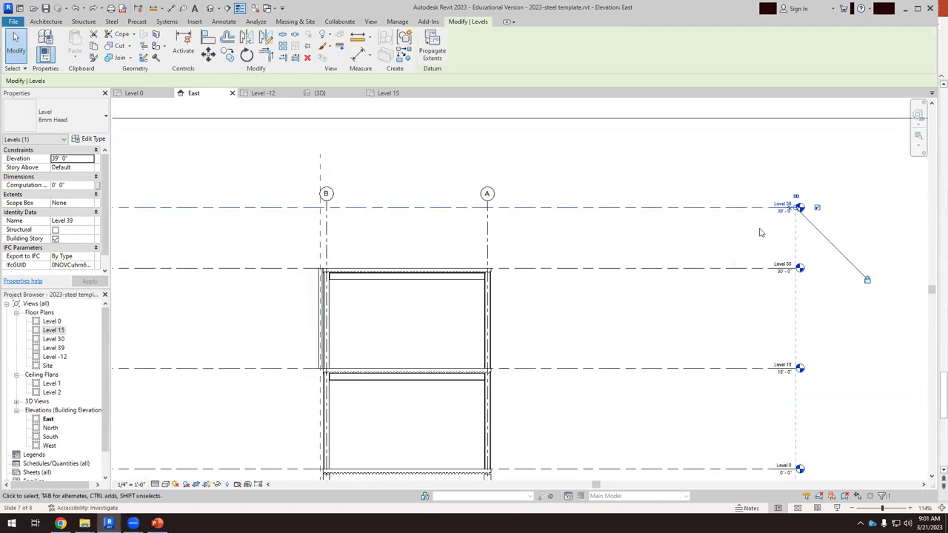
{"action": "scroll", "coordinate": [759, 233], "scroll_direction": "up", "scroll_amount": 2}
{"action": "scroll", "coordinate": [798, 205], "scroll_direction": "up", "scroll_amount": 1}
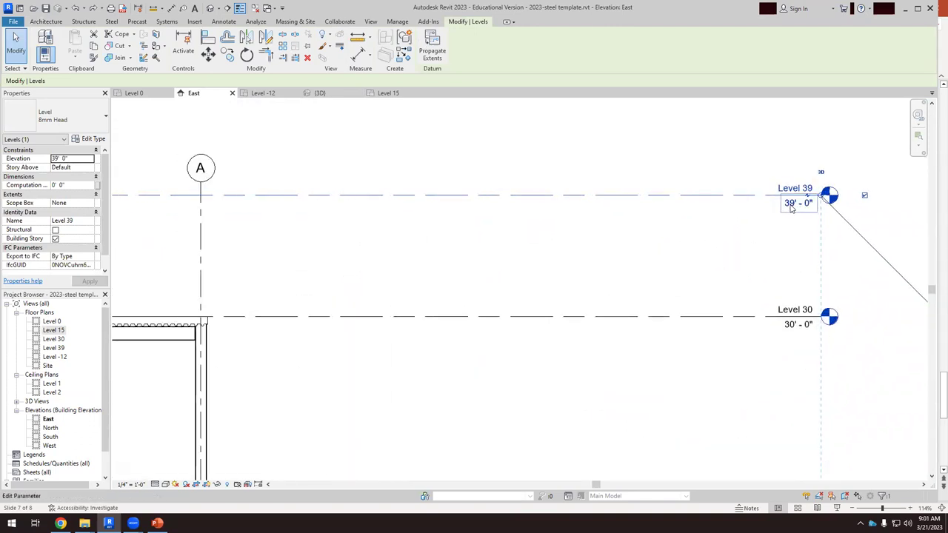
{"action": "left_click", "coordinate": [792, 208]}
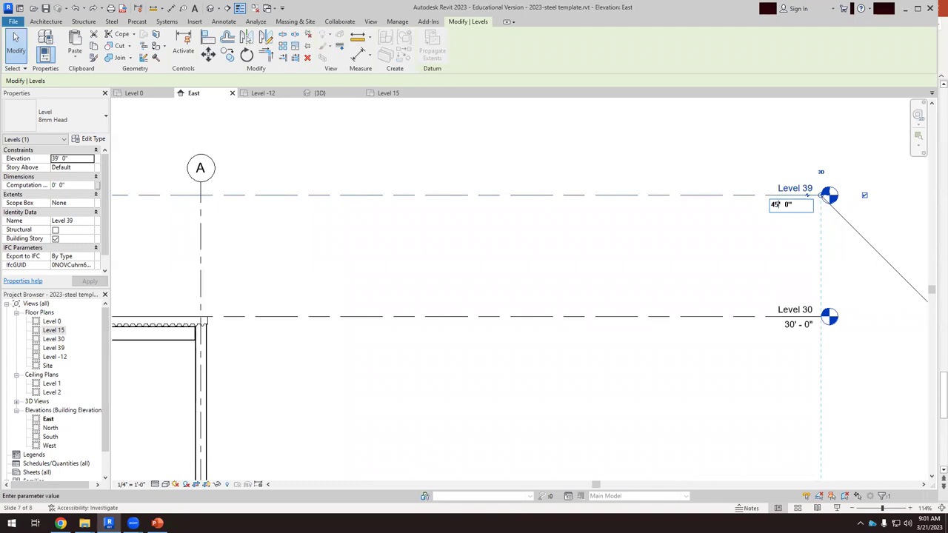
{"action": "key", "text": "Return"}
Rename the raised level as Level 45 and rename its corresponding views too
{"action": "left_click", "coordinate": [805, 108]}
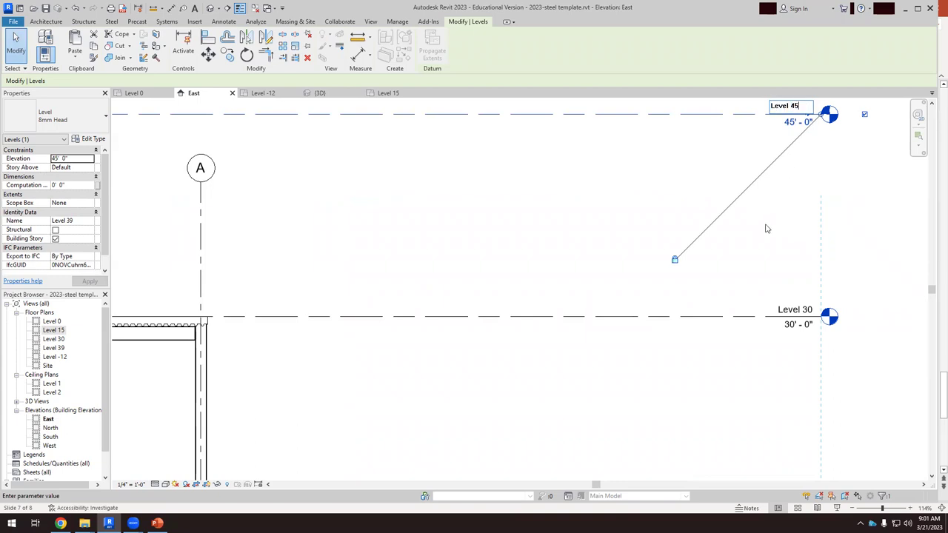
{"action": "type", "text": "Level 45"}
{"action": "key", "text": "Return"}
{"action": "left_click", "coordinate": [511, 263]}
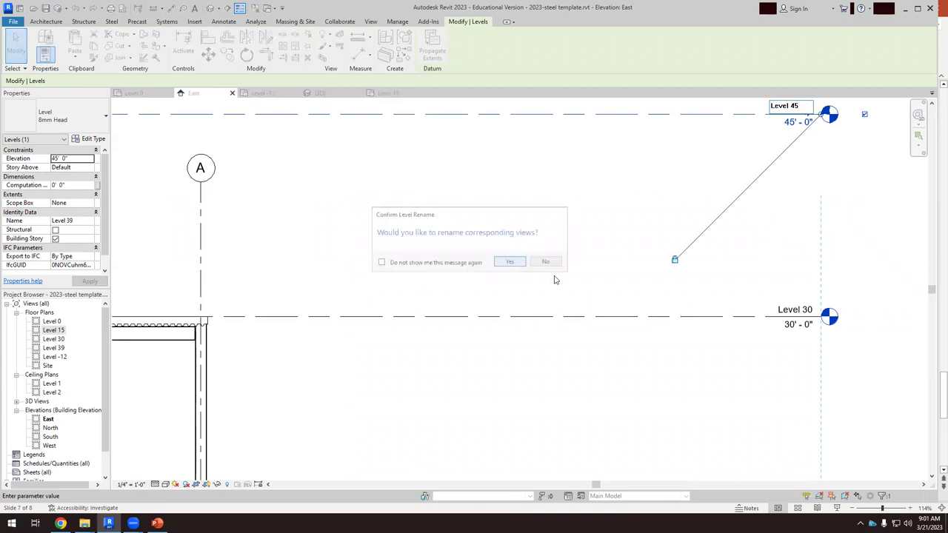
{"action": "left_click", "coordinate": [758, 254]}
{"action": "scroll", "coordinate": [759, 254], "scroll_direction": "down", "scroll_amount": 1}
{"action": "scroll", "coordinate": [758, 253], "scroll_direction": "down", "scroll_amount": 1}
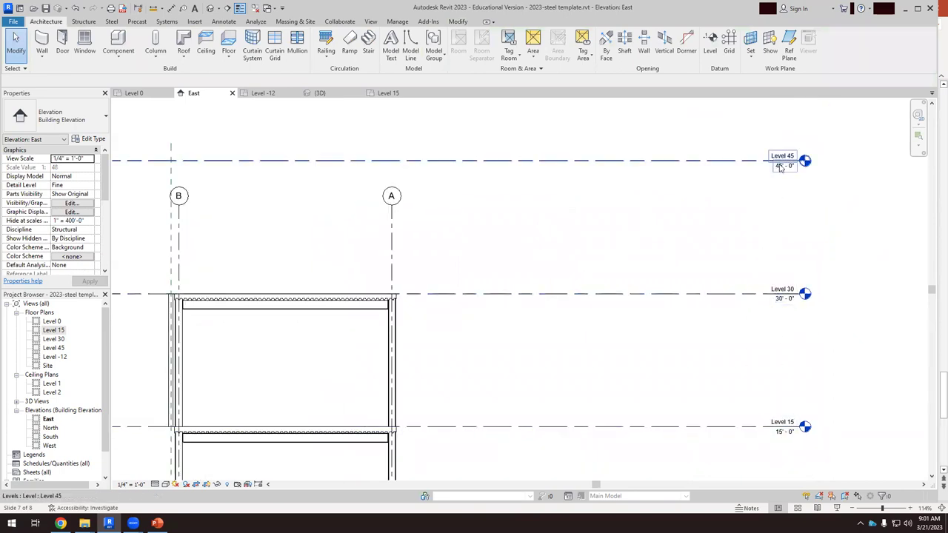
Copy the uppermost floor slab and its beams from Level 30 up to Level 45, and dismiss the save reminder without saving
{"action": "scroll", "coordinate": [782, 164], "scroll_direction": "down", "scroll_amount": 1}
{"action": "scroll", "coordinate": [341, 261], "scroll_direction": "up", "scroll_amount": 3}
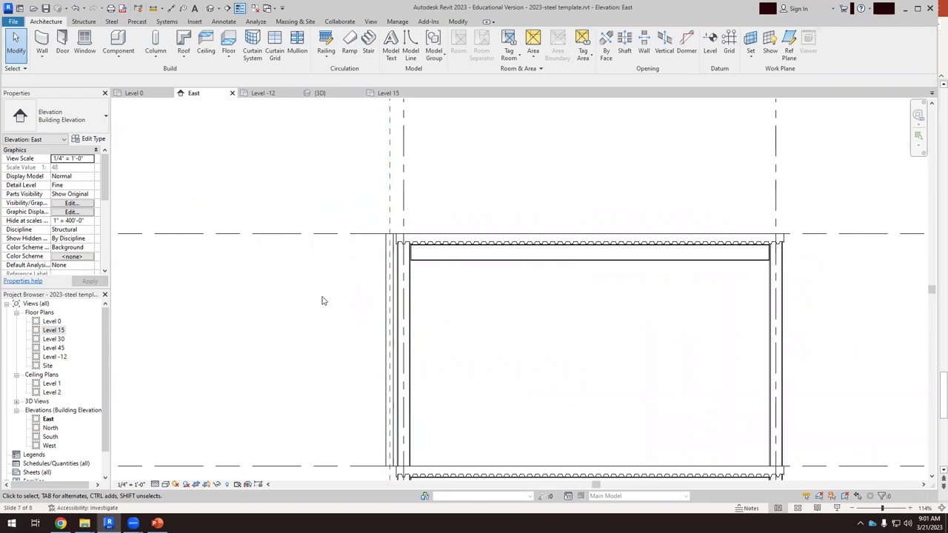
{"action": "left_click_drag", "start_coordinate": [331, 296], "coordinate": [715, 213]}
{"action": "scroll", "coordinate": [457, 265], "scroll_direction": "up", "scroll_amount": 1}
{"action": "left_click_drag", "start_coordinate": [378, 205], "coordinate": [911, 285]}
{"action": "scroll", "coordinate": [269, 301], "scroll_direction": "down", "scroll_amount": 4}
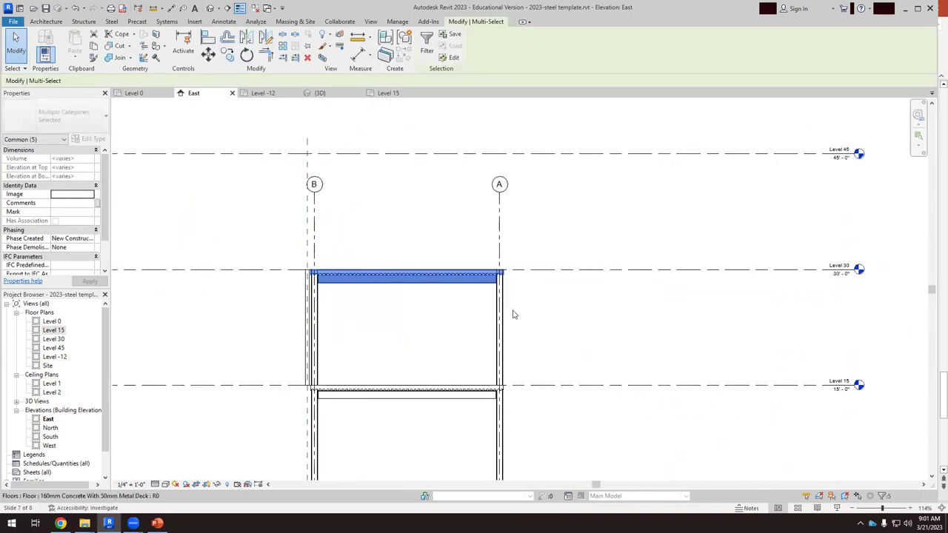
{"action": "left_click", "coordinate": [235, 56]}
{"action": "left_click", "coordinate": [555, 270]}
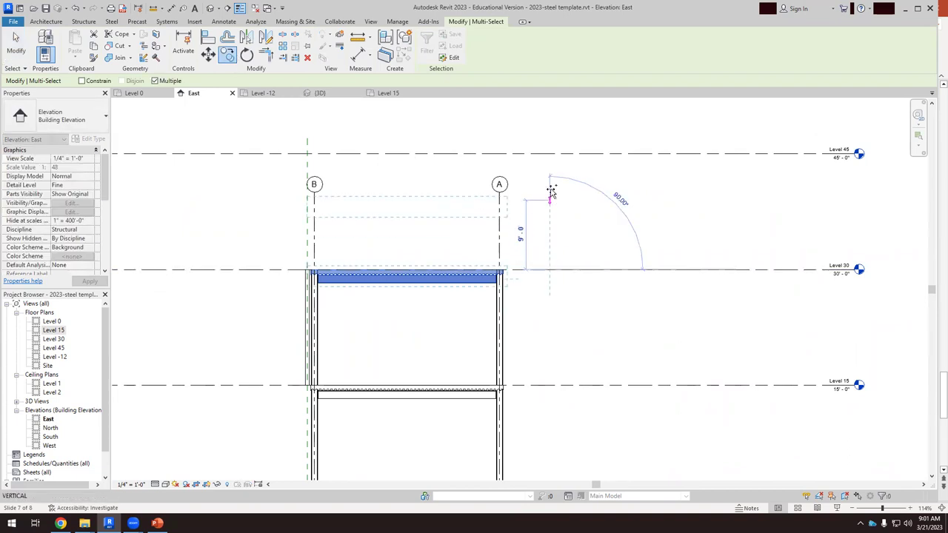
{"action": "left_click", "coordinate": [552, 154]}
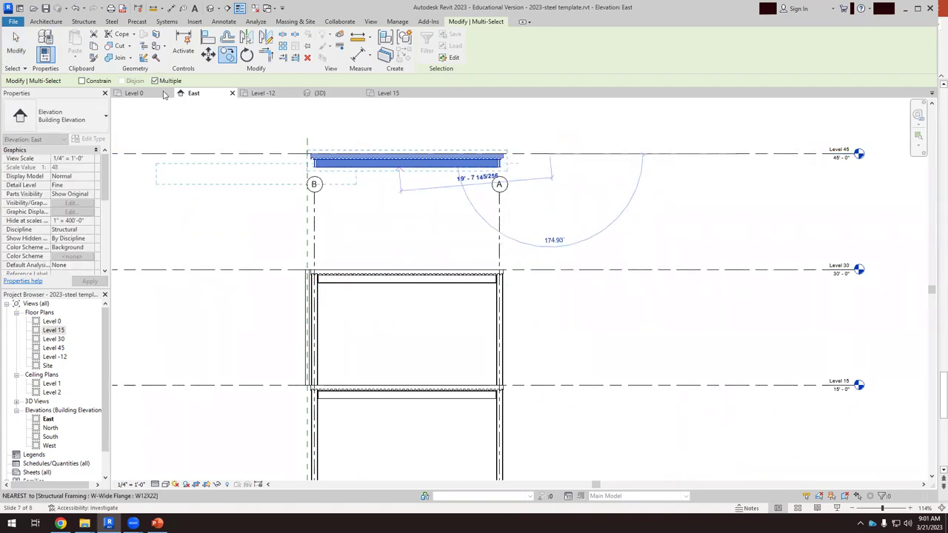
{"action": "left_click", "coordinate": [25, 42]}
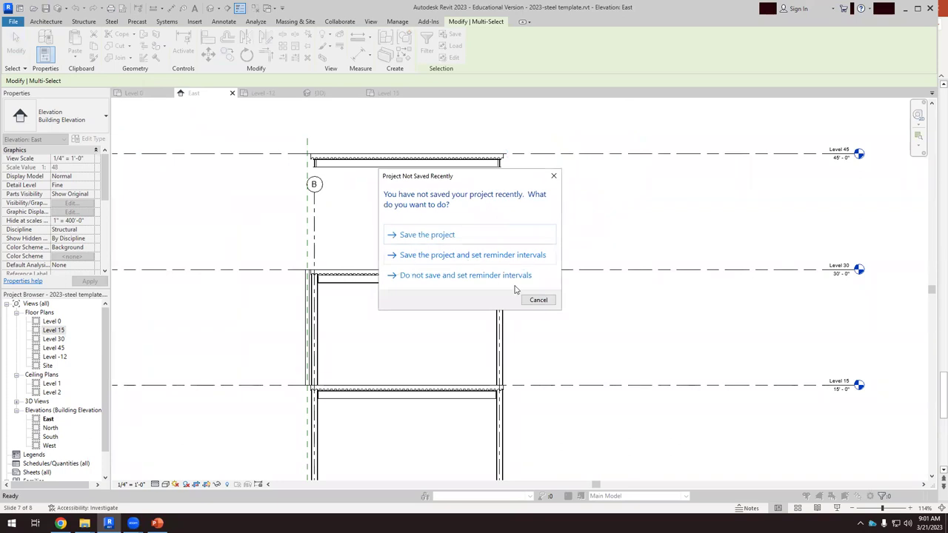
{"action": "left_click", "coordinate": [539, 300]}
{"action": "left_click", "coordinate": [194, 131]}
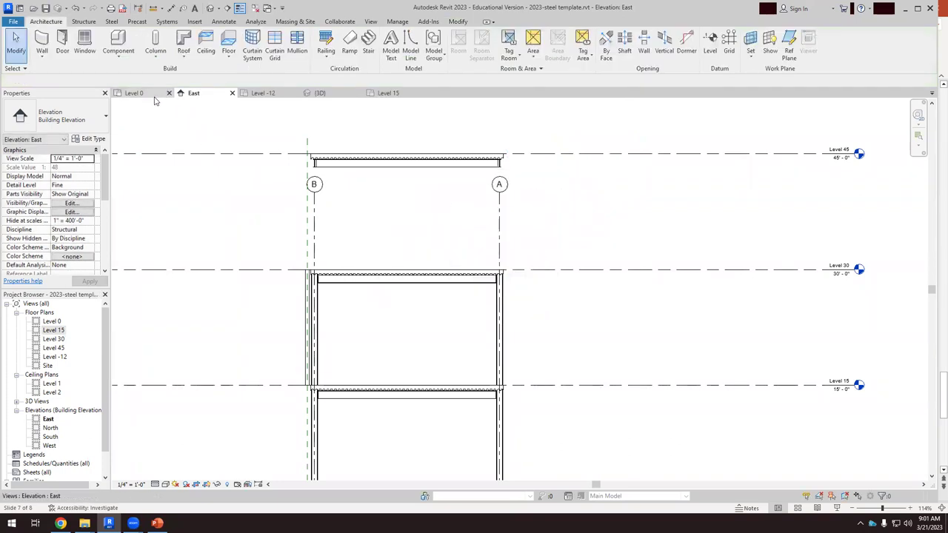
Check the copied slab and beams above the existing structure in the 3D view
{"action": "scroll", "coordinate": [259, 260], "scroll_direction": "up", "scroll_amount": 1}
{"action": "scroll", "coordinate": [259, 260], "scroll_direction": "up", "scroll_amount": 1}
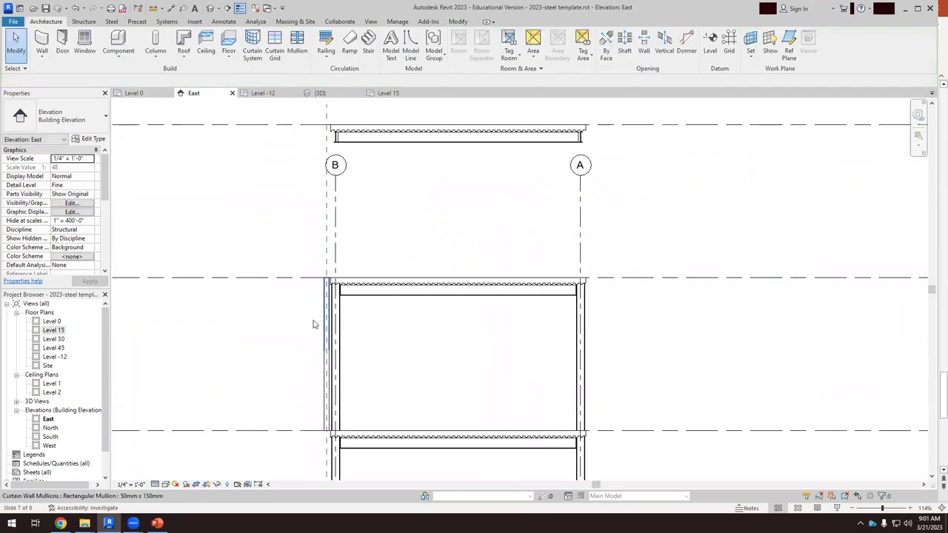
{"action": "left_click", "coordinate": [320, 94]}
{"action": "scroll", "coordinate": [419, 212], "scroll_direction": "down", "scroll_amount": 2}
{"action": "scroll", "coordinate": [504, 282], "scroll_direction": "up", "scroll_amount": 3}
{"action": "scroll", "coordinate": [480, 217], "scroll_direction": "up", "scroll_amount": 5}
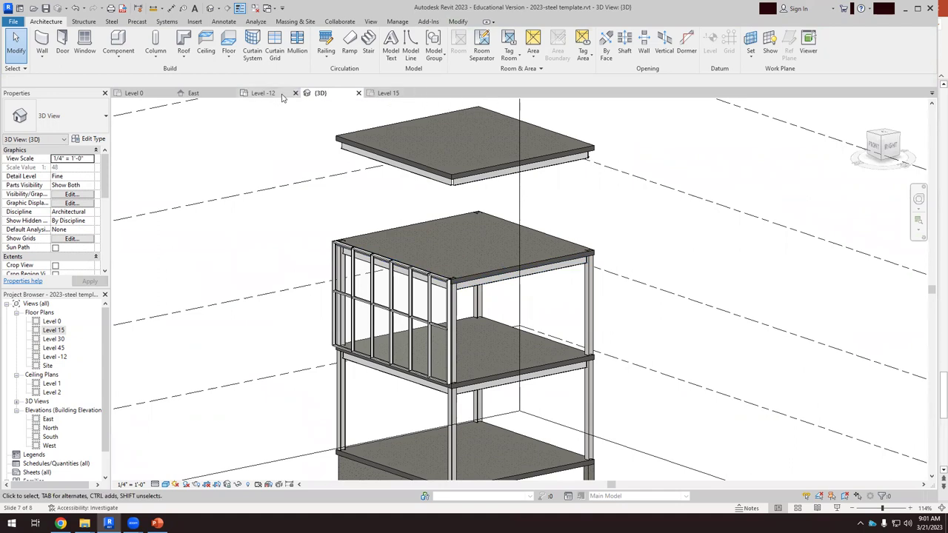
In the East elevation, copy the columns between Level 15 and Level 30 up one storey, with the Constrain option off
{"action": "left_click", "coordinate": [194, 93]}
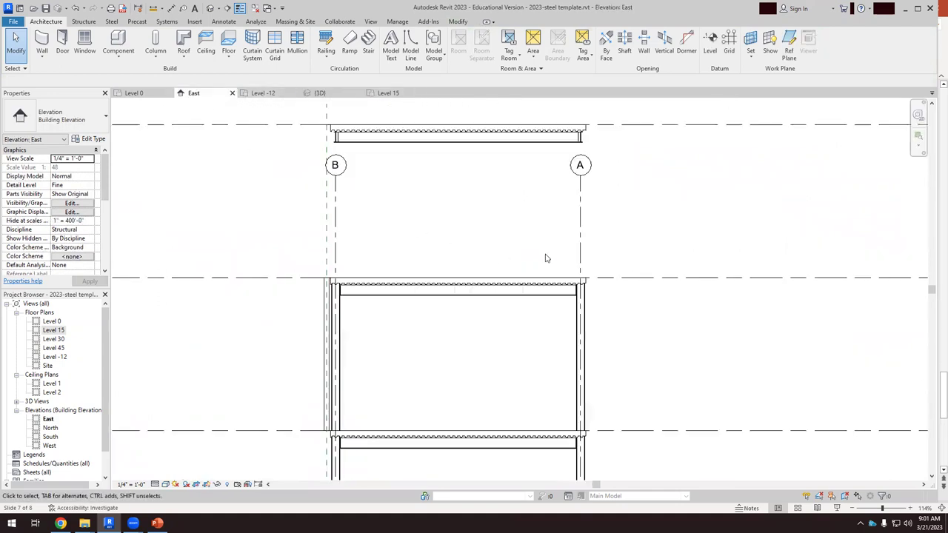
{"action": "left_click", "coordinate": [583, 341]}
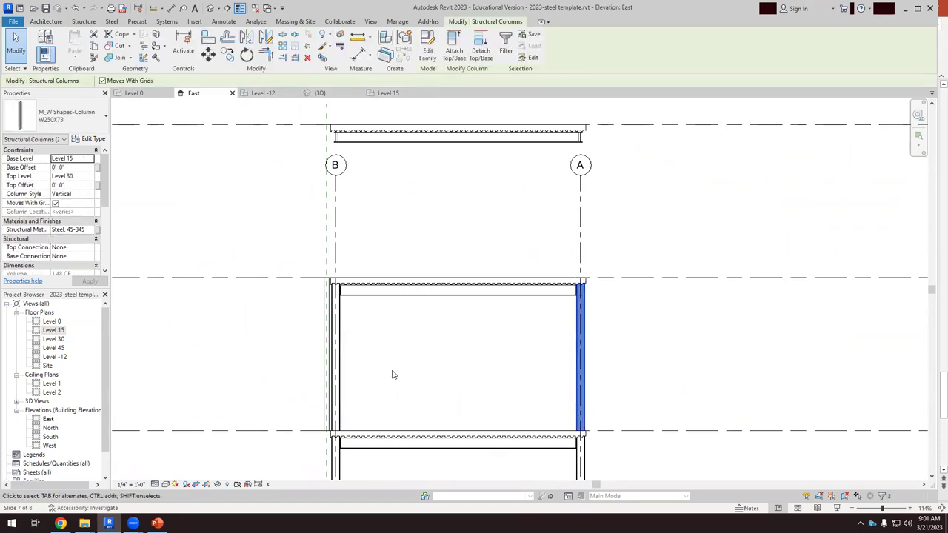
{"action": "left_click", "coordinate": [348, 354], "text": "ctrl"}
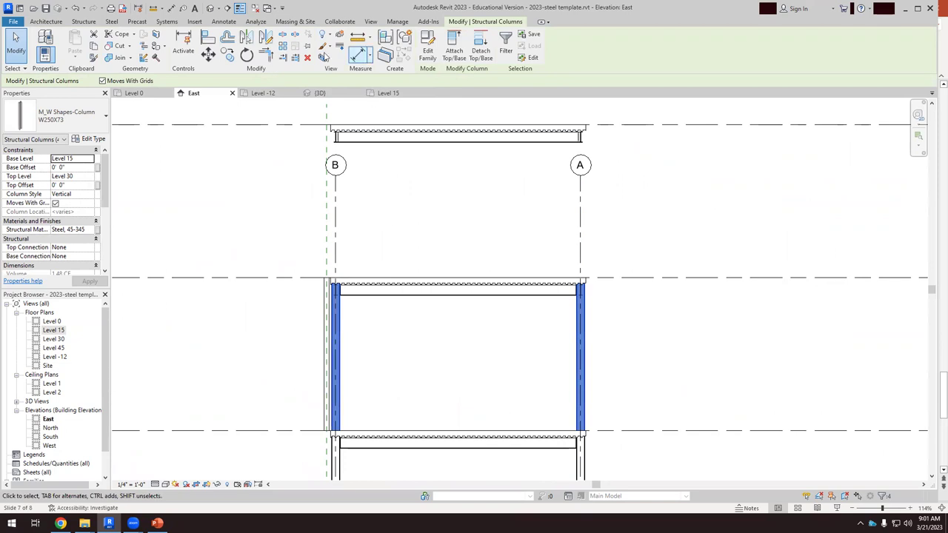
{"action": "left_click", "coordinate": [226, 56]}
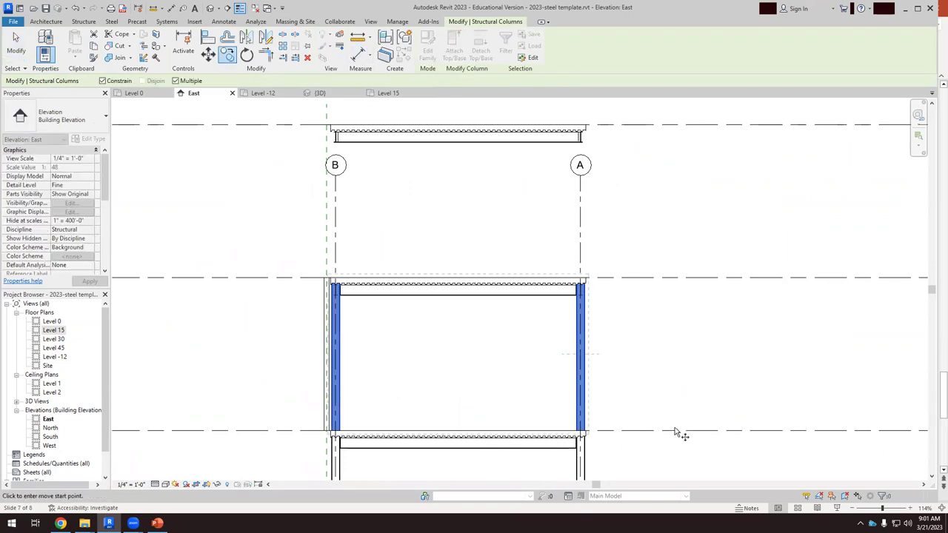
{"action": "left_click", "coordinate": [102, 80]}
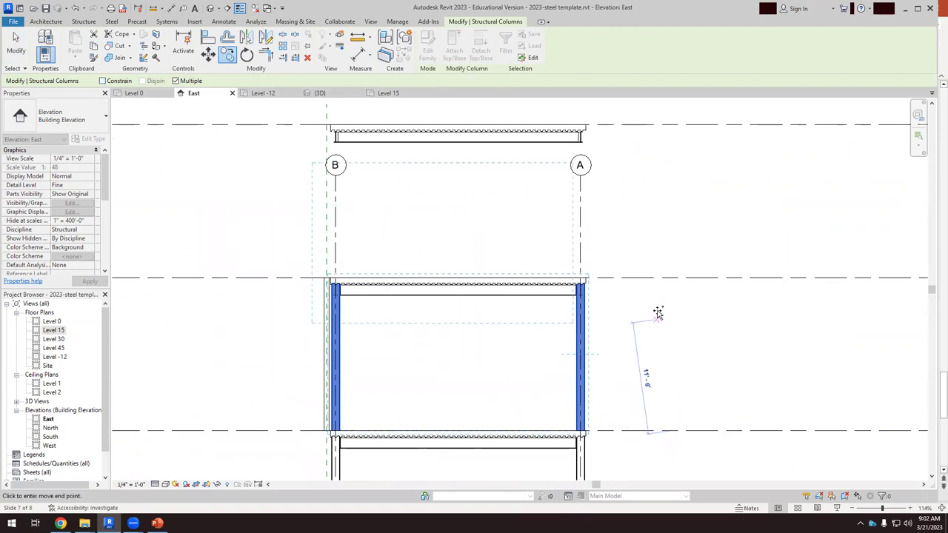
{"action": "left_click", "coordinate": [672, 278]}
{"action": "left_click", "coordinate": [271, 229]}
{"action": "scroll", "coordinate": [272, 229], "scroll_direction": "down", "scroll_amount": 1}
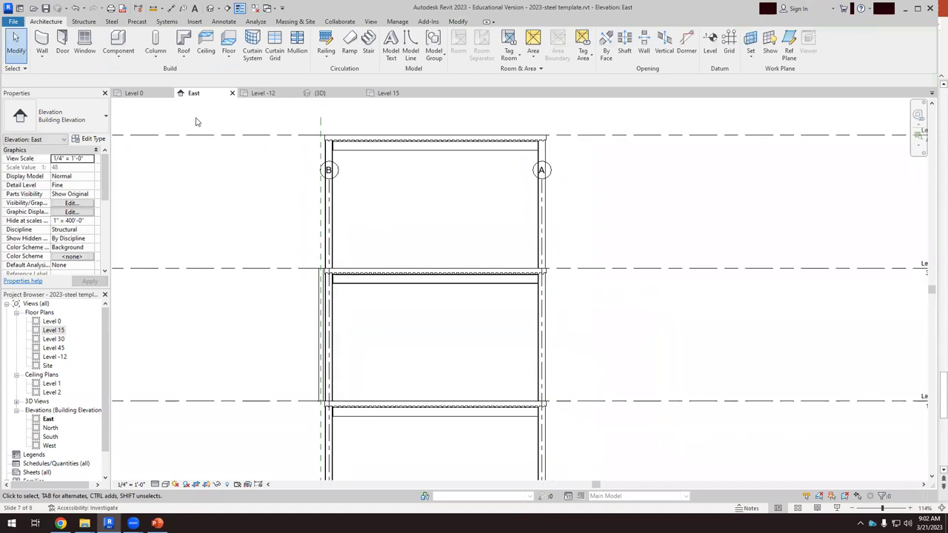
In the 3D view, set the Storefront curtain wall's top constraint to Up to level: Level 45
{"action": "left_click", "coordinate": [320, 94]}
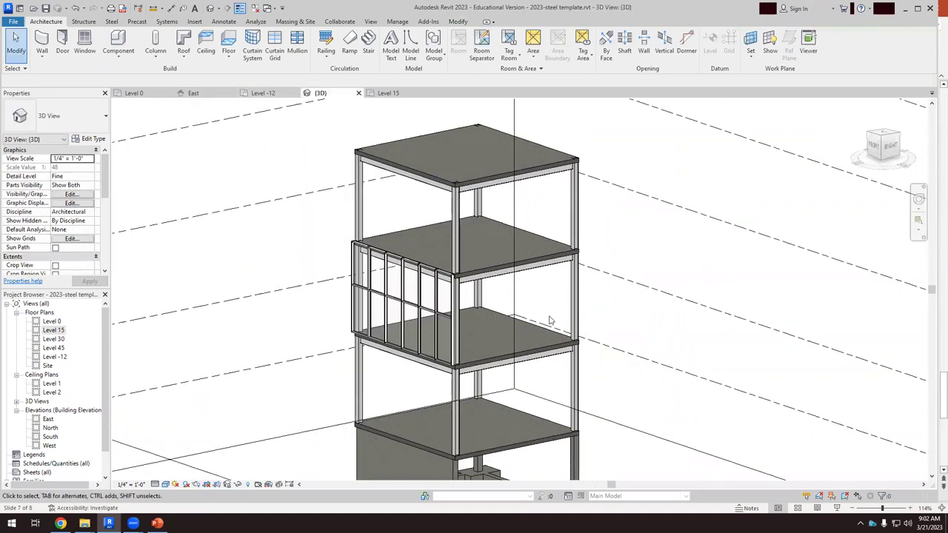
{"action": "scroll", "coordinate": [492, 269], "scroll_direction": "up", "scroll_amount": 3}
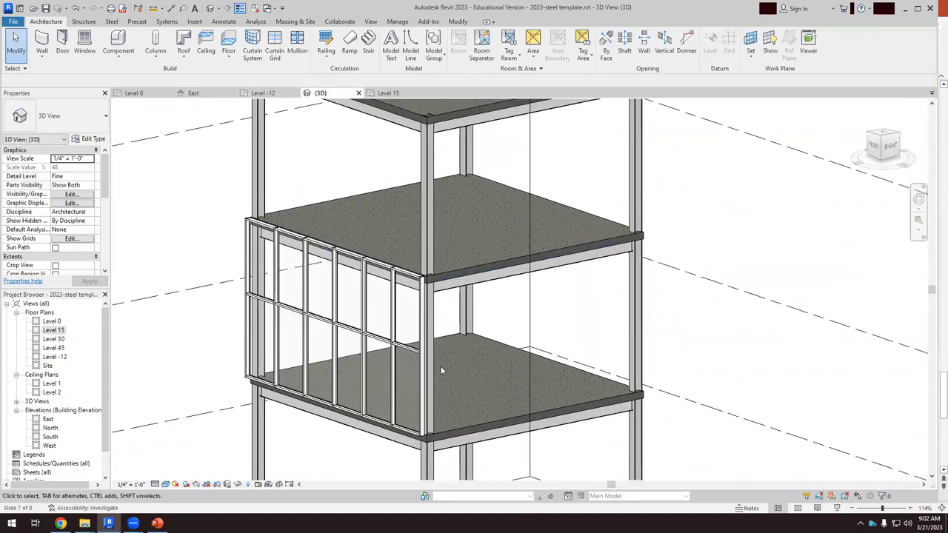
{"action": "scroll", "coordinate": [436, 400], "scroll_direction": "down", "scroll_amount": 1}
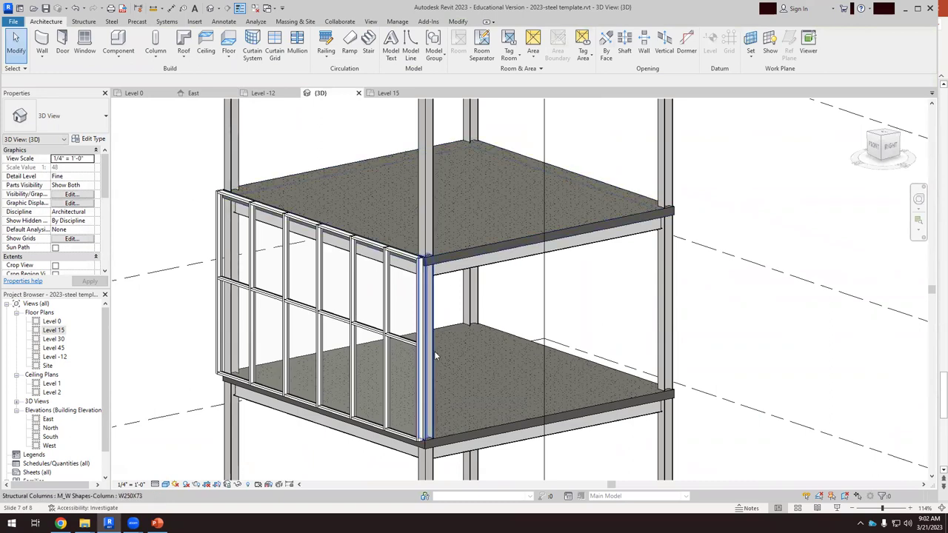
{"action": "left_click", "coordinate": [386, 276]}
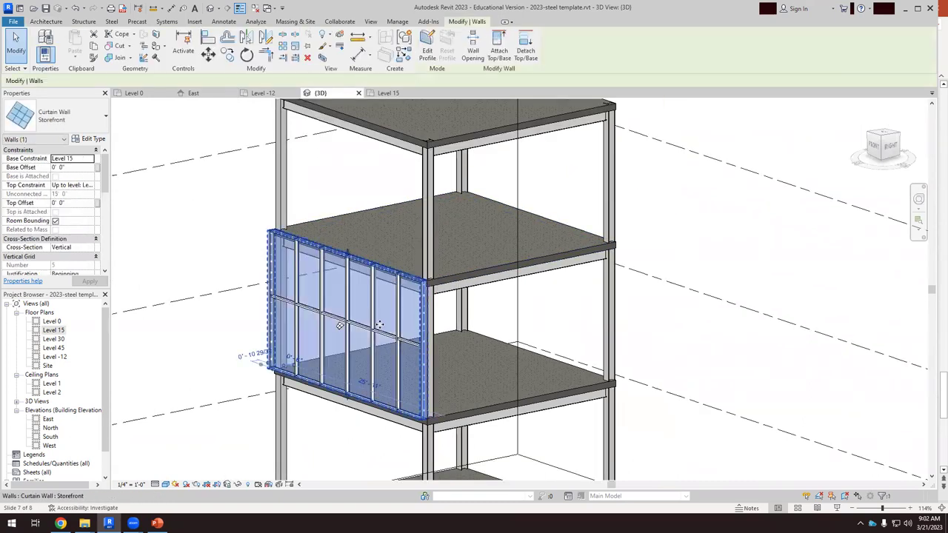
{"action": "left_click", "coordinate": [91, 187]}
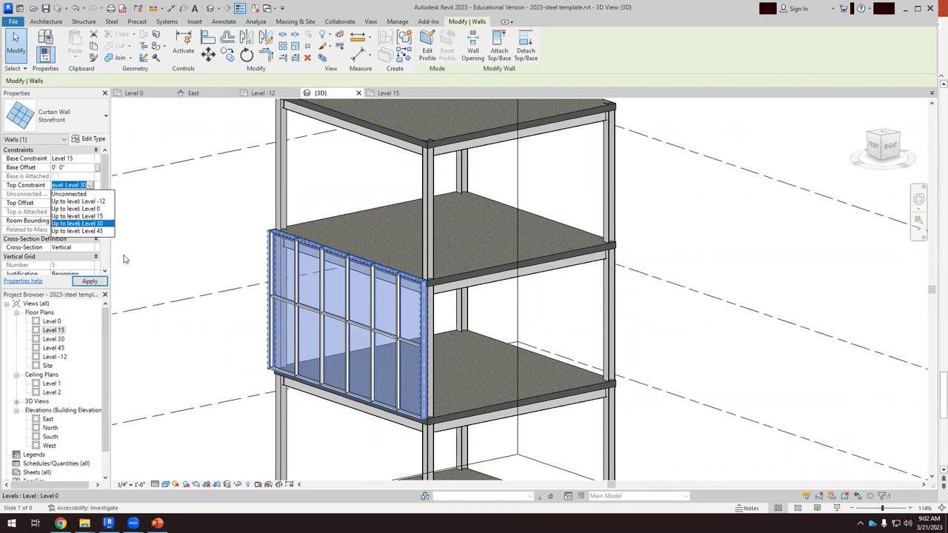
{"action": "left_click", "coordinate": [93, 231]}
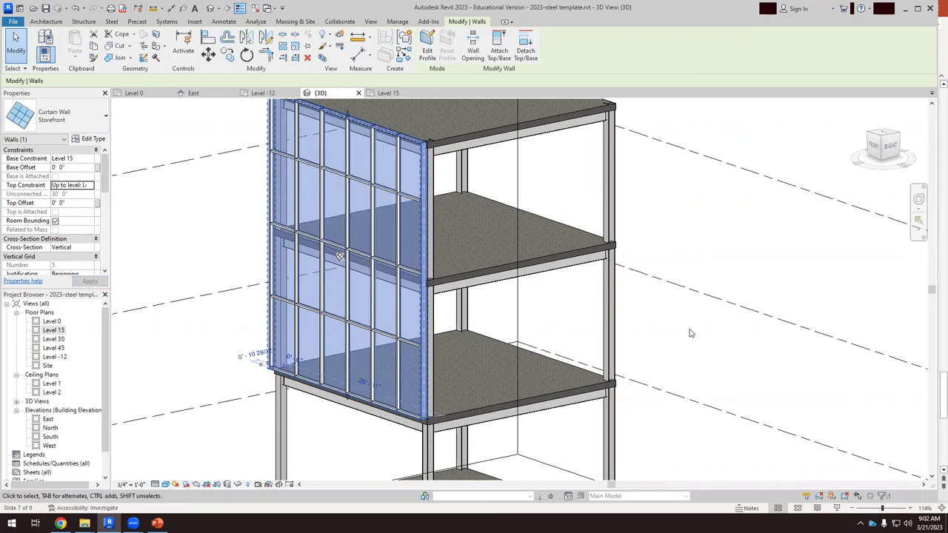
{"action": "left_click", "coordinate": [690, 334]}
Examine how the two-storey curtain wall runs past the slab edges and columns in the 3D view
{"action": "scroll", "coordinate": [511, 305], "scroll_direction": "down", "scroll_amount": 3}
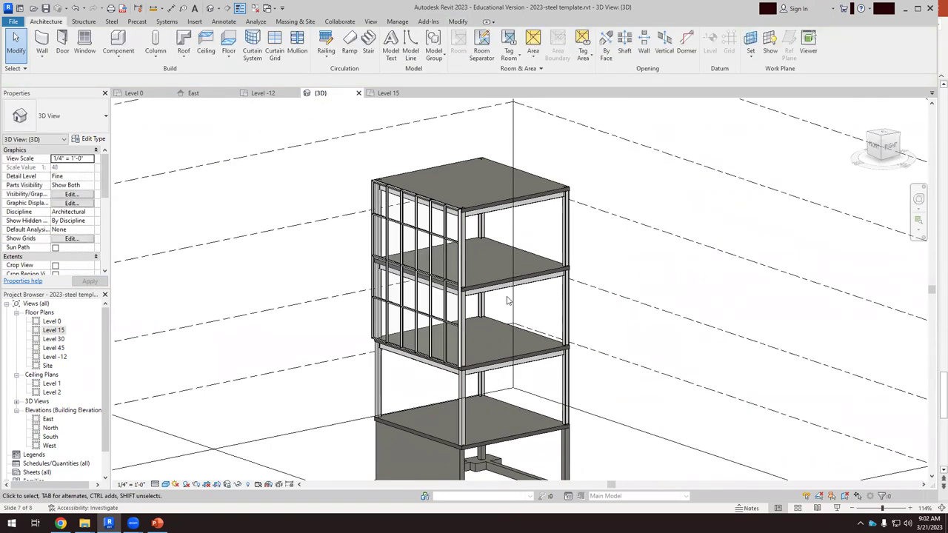
{"action": "scroll", "coordinate": [508, 300], "scroll_direction": "up", "scroll_amount": 5}
{"action": "middle_click_drag", "start_coordinate": [508, 313], "coordinate": [383, 273]}
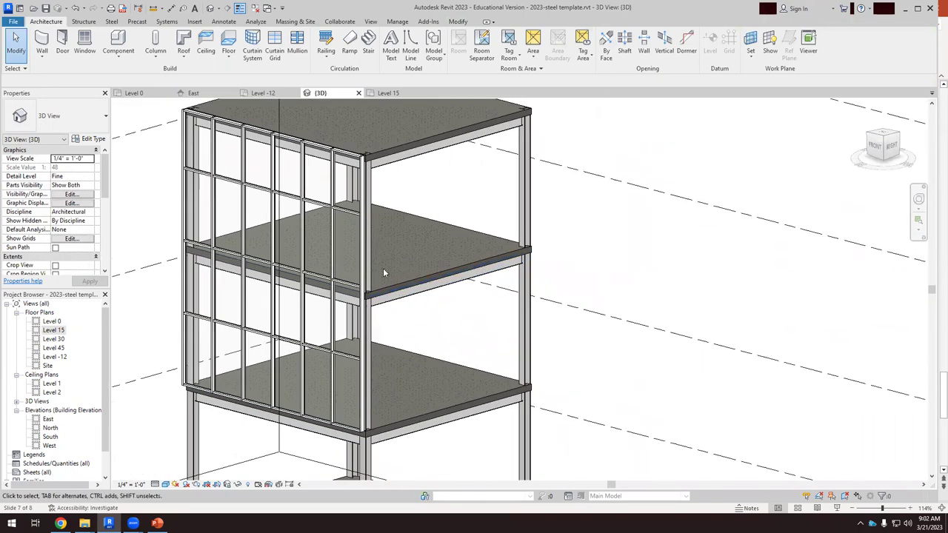
{"action": "scroll", "coordinate": [383, 273], "scroll_direction": "up", "scroll_amount": 4}
{"action": "scroll", "coordinate": [467, 285], "scroll_direction": "down", "scroll_amount": 4}
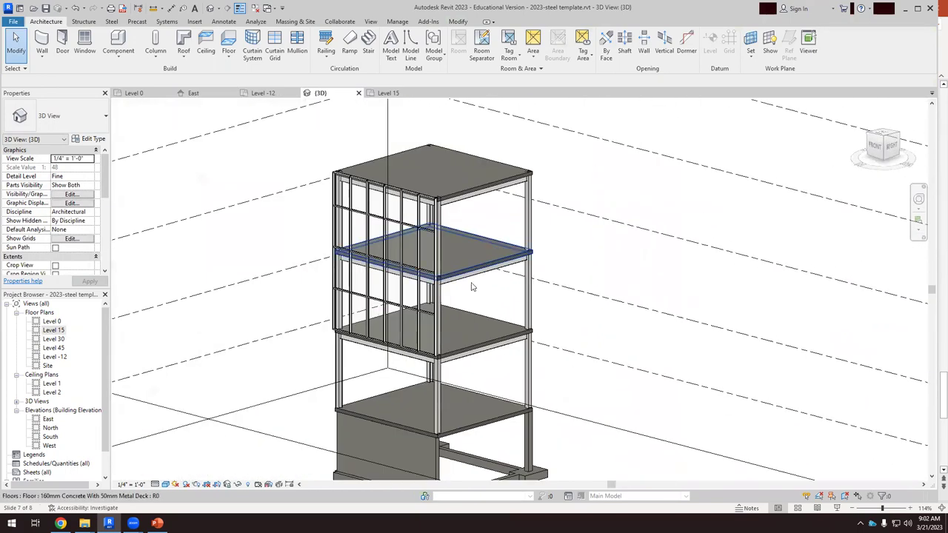
{"action": "middle_click_drag", "start_coordinate": [312, 286], "coordinate": [455, 286]}
{"action": "scroll", "coordinate": [590, 300], "scroll_direction": "up", "scroll_amount": 2}
{"action": "scroll", "coordinate": [590, 300], "scroll_direction": "up", "scroll_amount": 3}
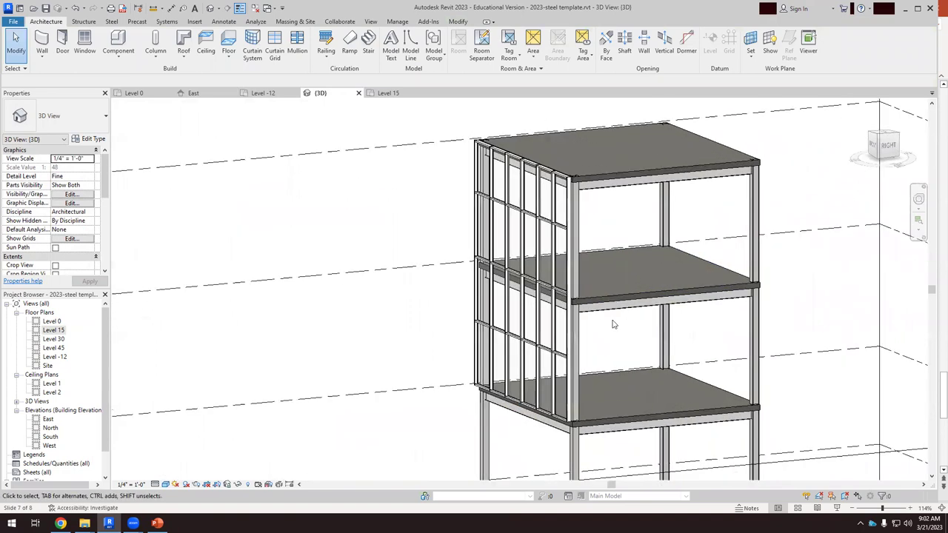
Examine the curtain wall at the slab edges and corner columns from several angles, and switch to the PowerPoint slide of double-skin facade examples
{"action": "scroll", "coordinate": [620, 311], "scroll_direction": "down", "scroll_amount": 4}
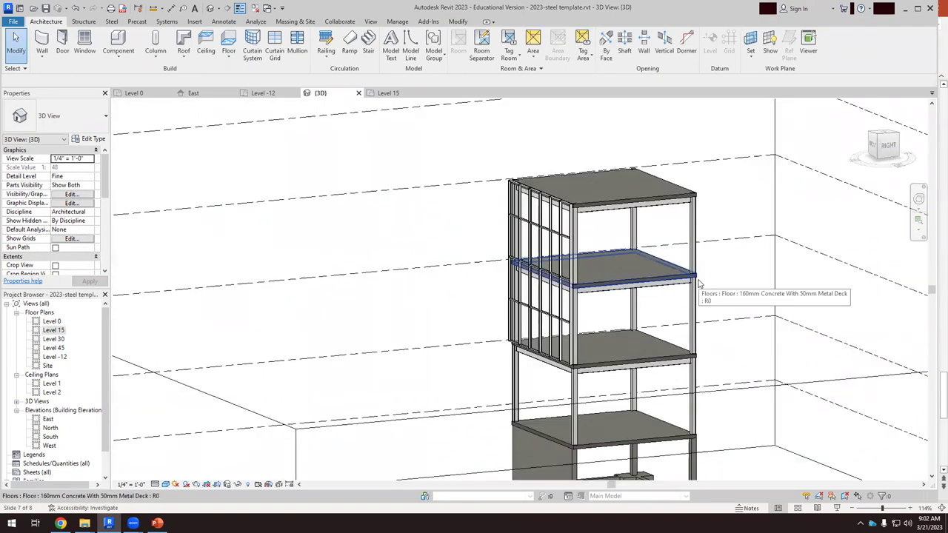
{"action": "scroll", "coordinate": [477, 201], "scroll_direction": "down", "scroll_amount": 2}
{"action": "middle_click_drag", "start_coordinate": [476, 201], "coordinate": [497, 192], "text": "shift"}
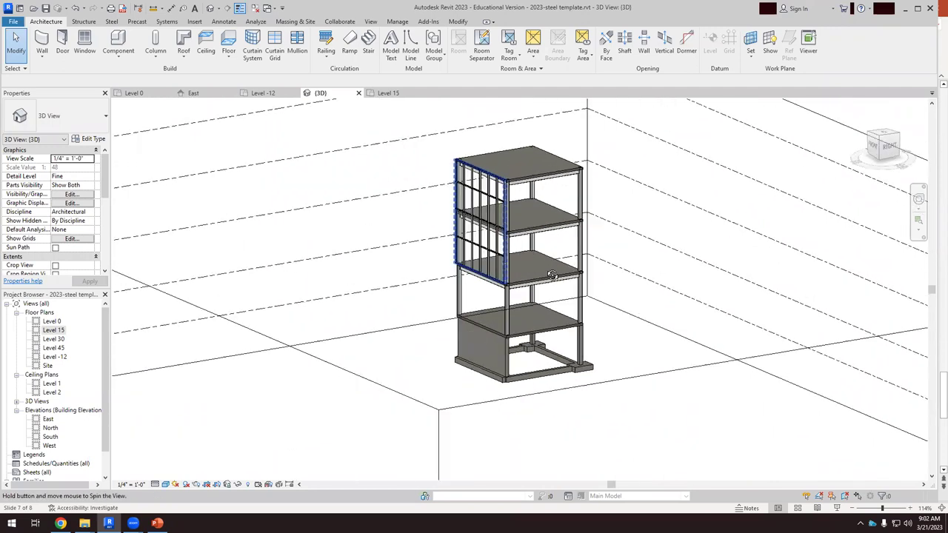
{"action": "scroll", "coordinate": [510, 186], "scroll_direction": "up", "scroll_amount": 2}
{"action": "scroll", "coordinate": [510, 186], "scroll_direction": "up", "scroll_amount": 6}
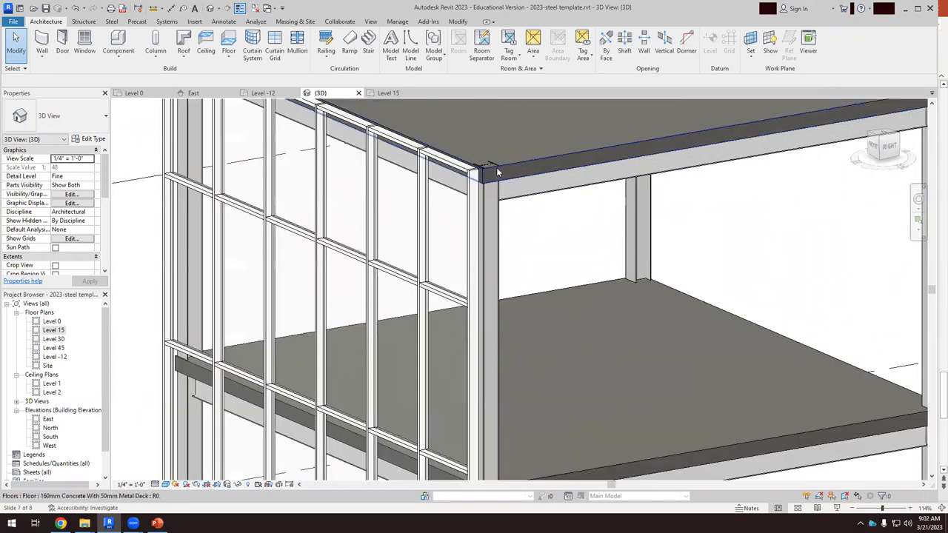
{"action": "scroll", "coordinate": [487, 157], "scroll_direction": "down", "scroll_amount": 8}
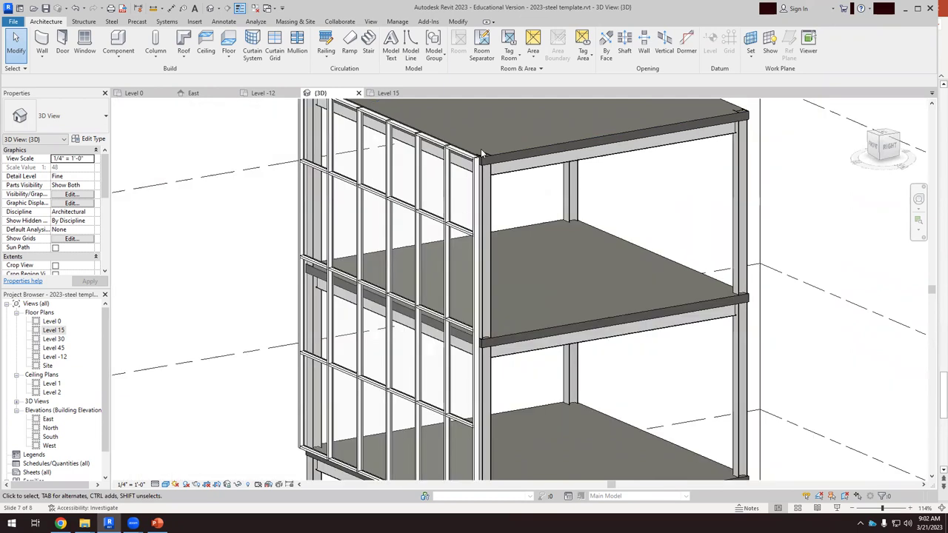
{"action": "scroll", "coordinate": [499, 212], "scroll_direction": "up", "scroll_amount": 5}
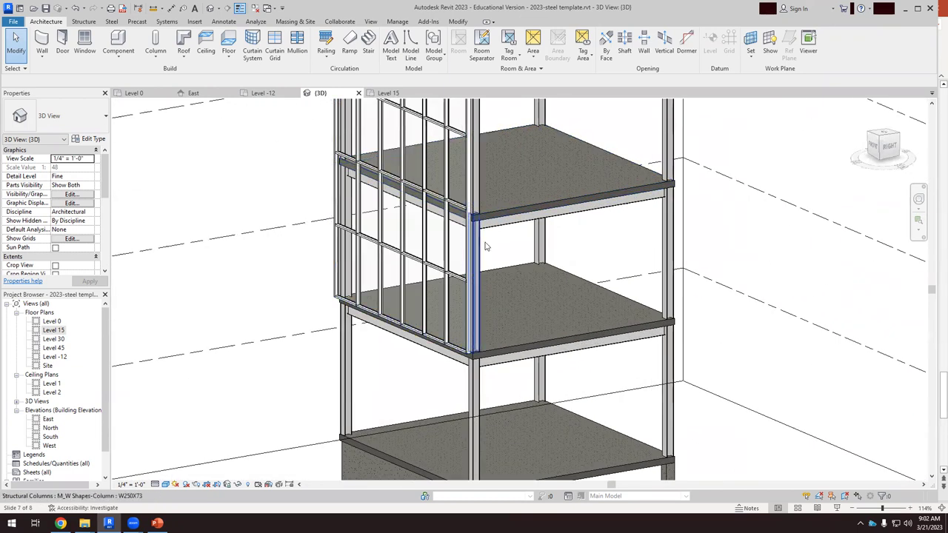
{"action": "scroll", "coordinate": [489, 252], "scroll_direction": "down", "scroll_amount": 3}
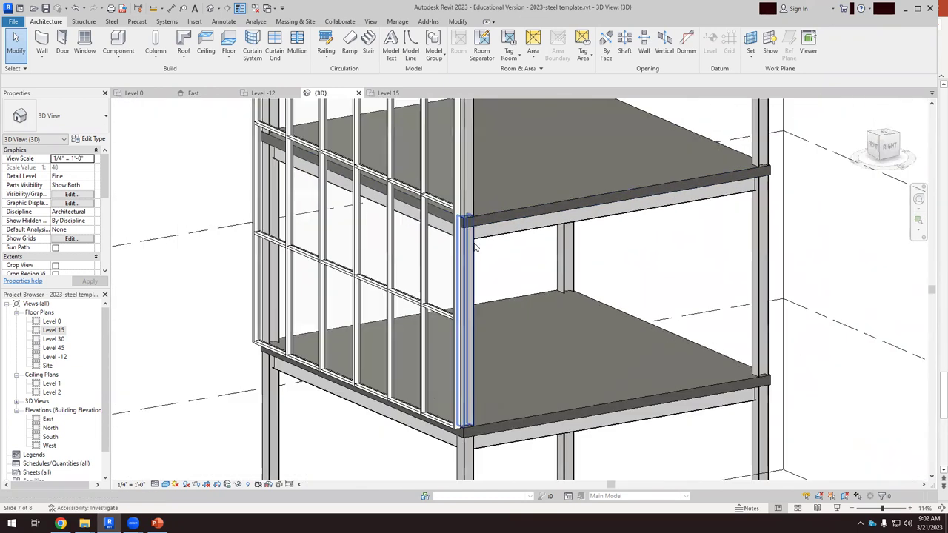
{"action": "scroll", "coordinate": [519, 271], "scroll_direction": "down", "scroll_amount": 1}
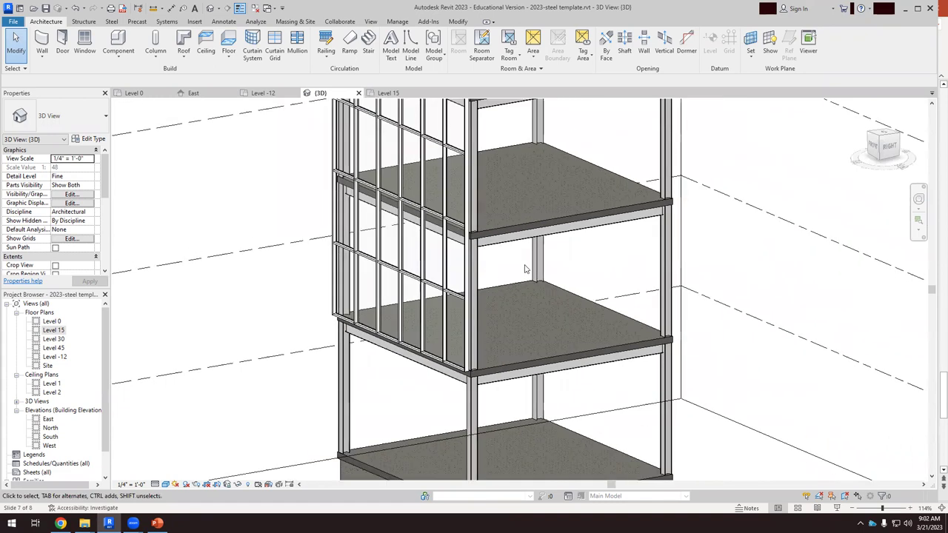
{"action": "scroll", "coordinate": [525, 269], "scroll_direction": "down", "scroll_amount": 3}
{"action": "scroll", "coordinate": [345, 234], "scroll_direction": "up", "scroll_amount": 2}
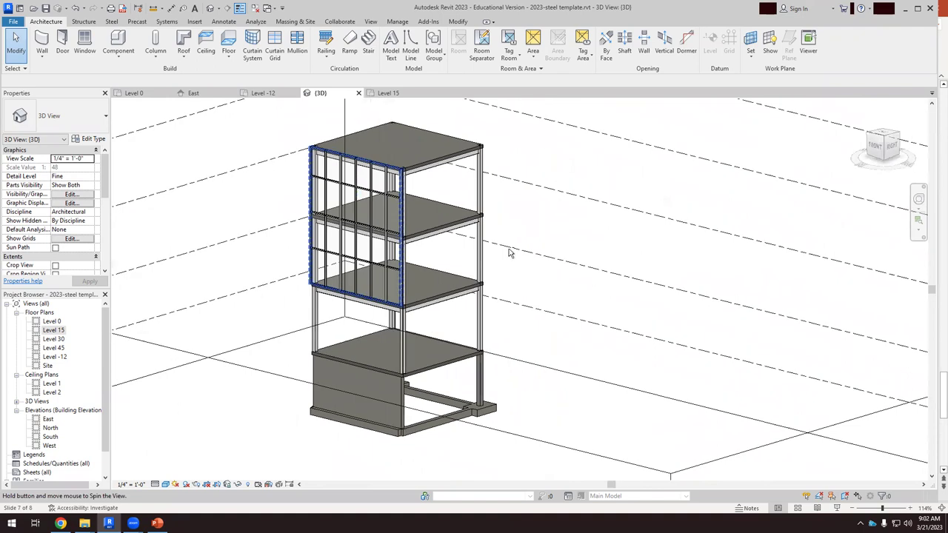
{"action": "scroll", "coordinate": [344, 235], "scroll_direction": "up", "scroll_amount": 5}
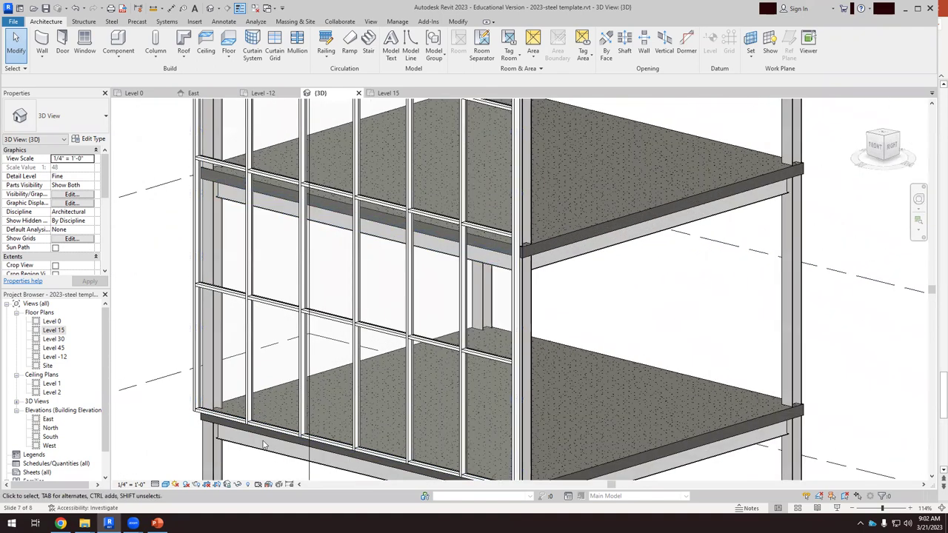
{"action": "left_click", "coordinate": [157, 523]}
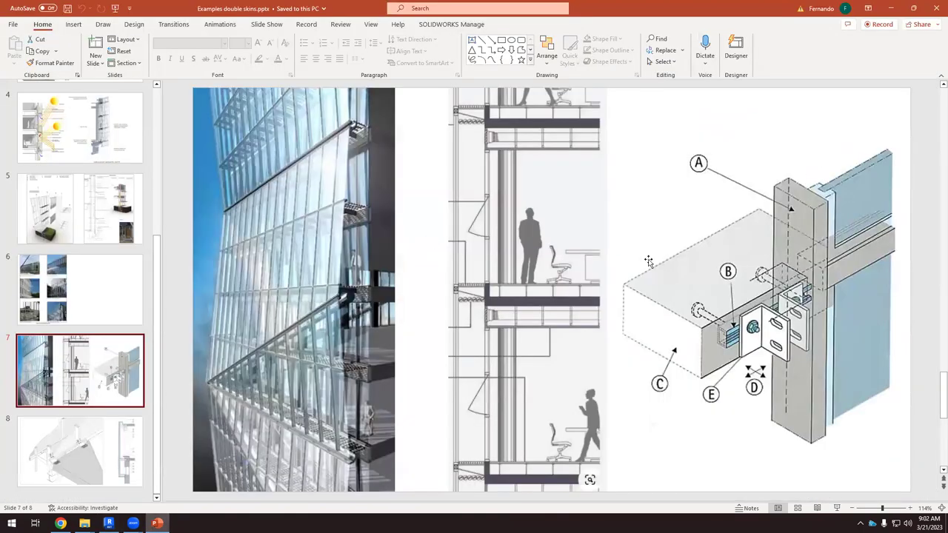
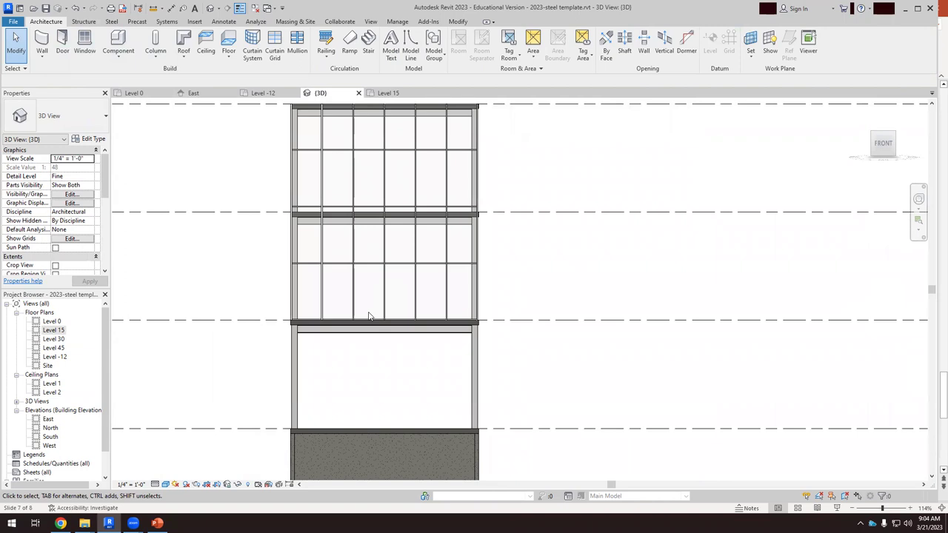
Add a horizontal curtain grid line across all segments just below the Level 30 beam, at two-thirds of the curtain panel
{"action": "left_click", "coordinate": [372, 323]}
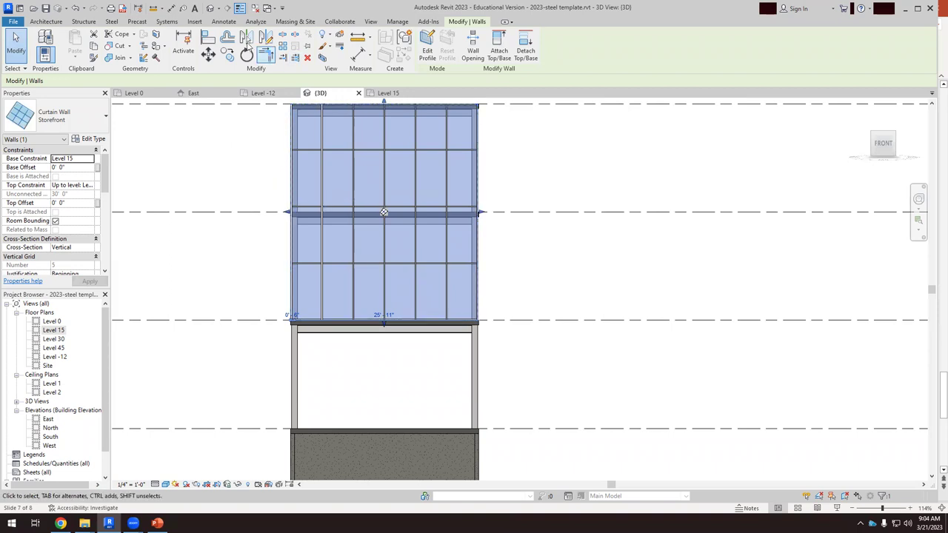
{"action": "left_click", "coordinate": [81, 23]}
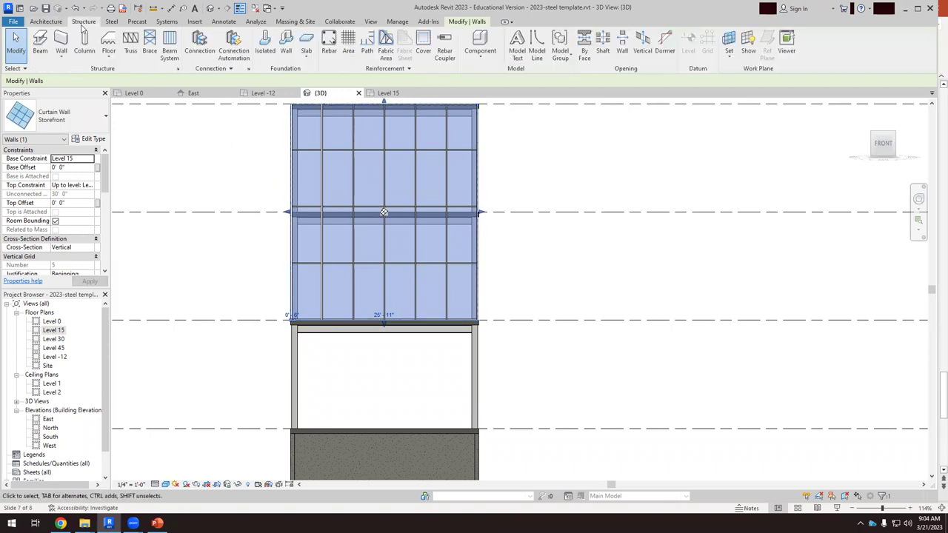
{"action": "left_click", "coordinate": [55, 22]}
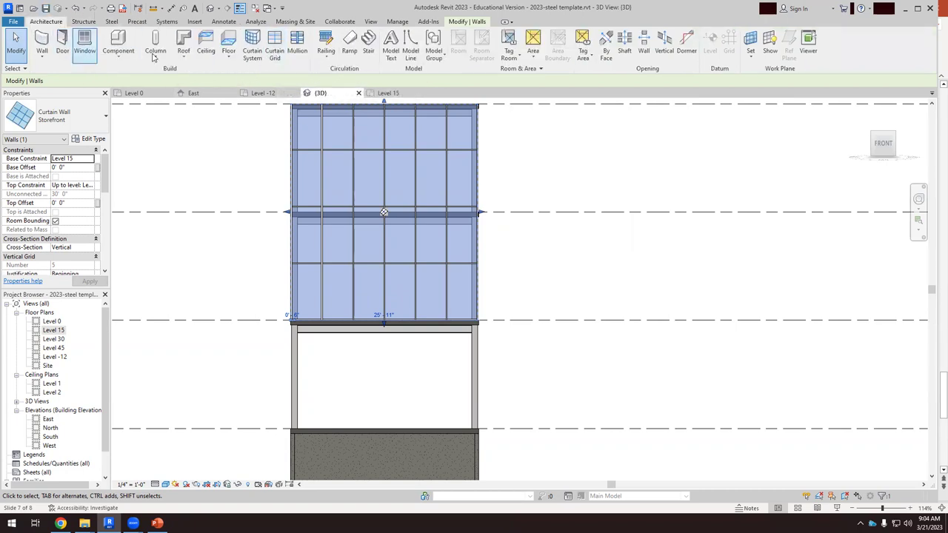
{"action": "left_click", "coordinate": [275, 48]}
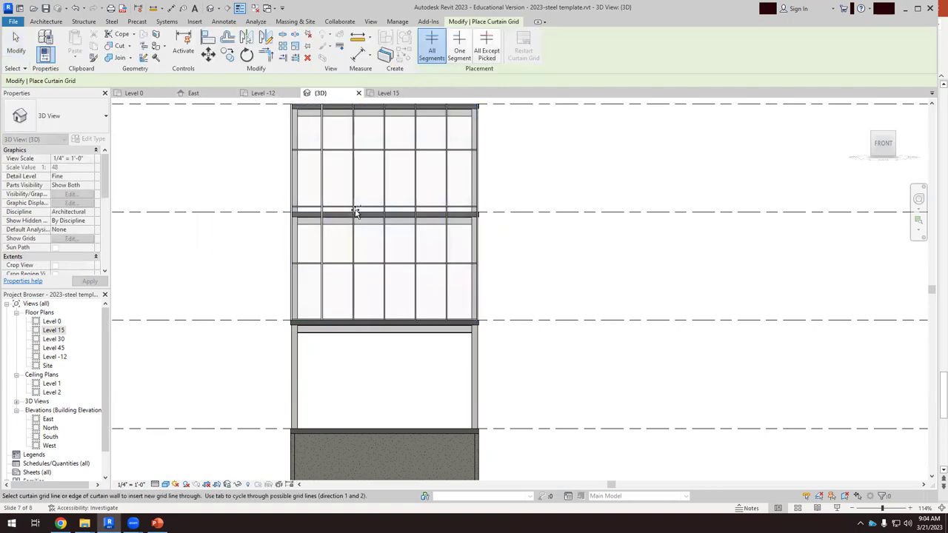
{"action": "scroll", "coordinate": [469, 238], "scroll_direction": "up", "scroll_amount": 3}
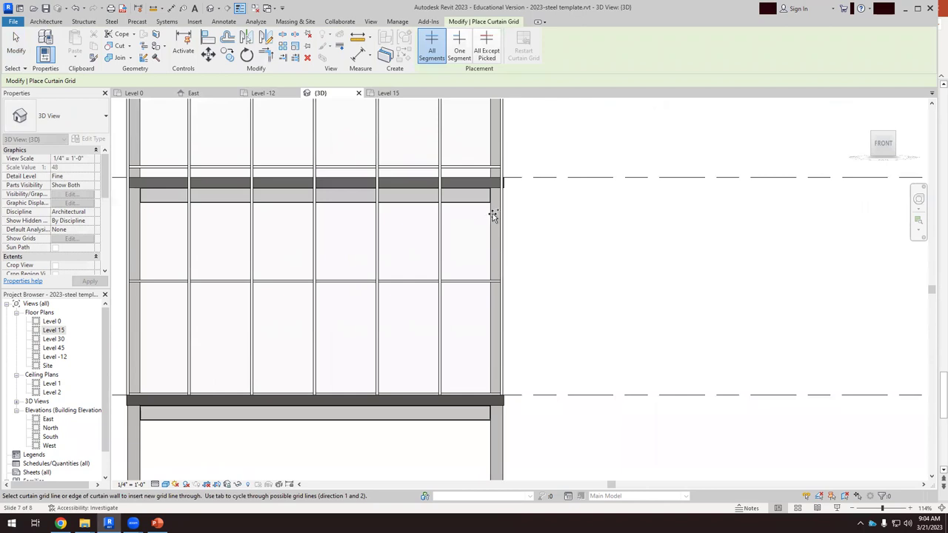
{"action": "scroll", "coordinate": [500, 213], "scroll_direction": "up", "scroll_amount": 2}
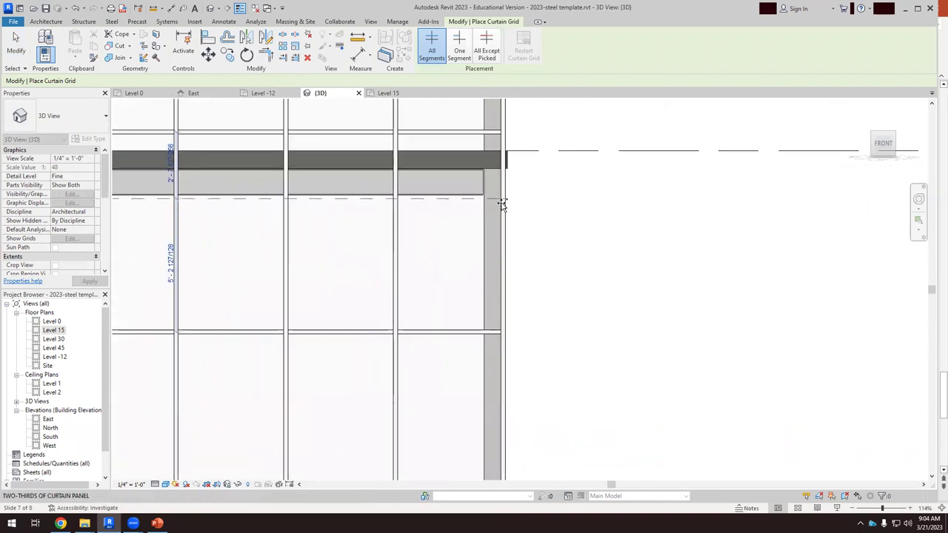
{"action": "left_click", "coordinate": [502, 206]}
{"action": "scroll", "coordinate": [384, 186], "scroll_direction": "down", "scroll_amount": 2}
{"action": "scroll", "coordinate": [383, 186], "scroll_direction": "down", "scroll_amount": 3}
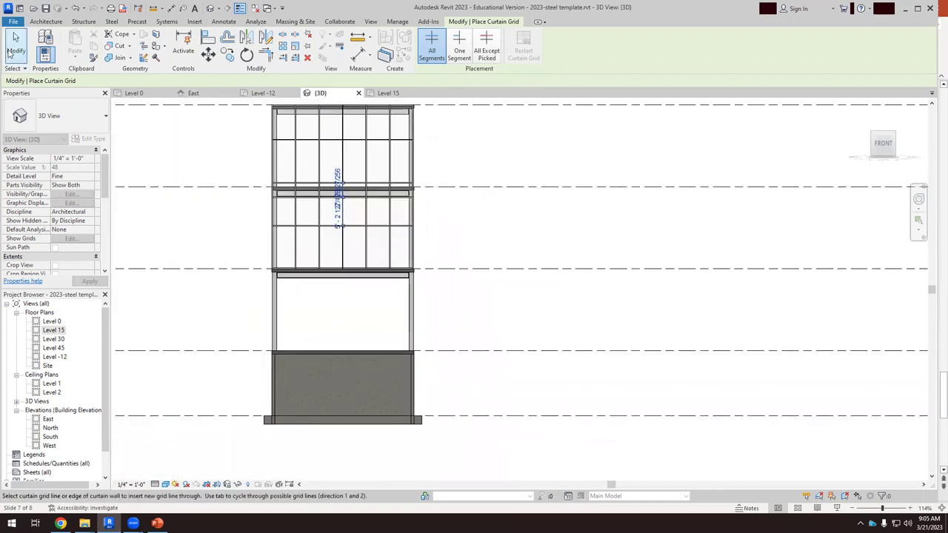
{"action": "left_click", "coordinate": [15, 44]}
Inspect the horizontal mullions directly above and below the Level 30 slab and beam in the front view
{"action": "scroll", "coordinate": [401, 194], "scroll_direction": "up", "scroll_amount": 3}
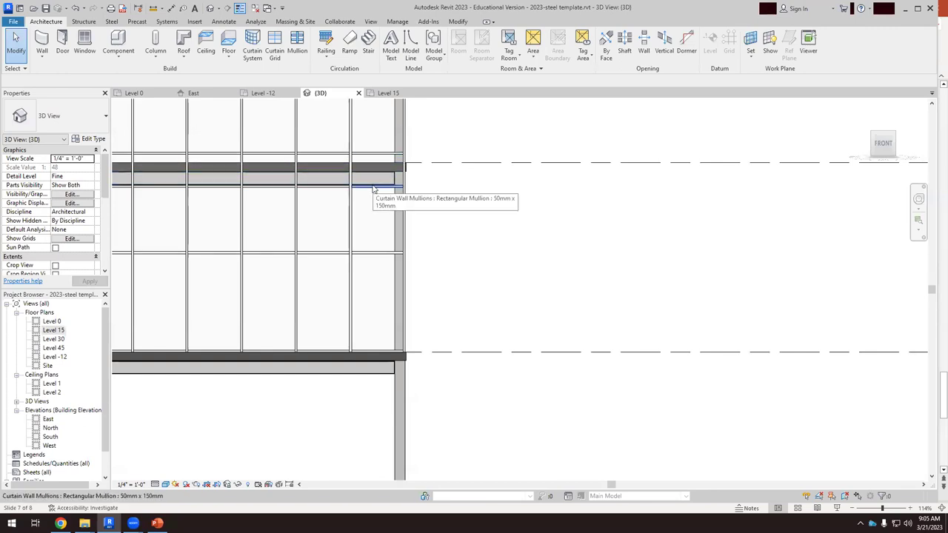
{"action": "scroll", "coordinate": [518, 236], "scroll_direction": "down", "scroll_amount": 3}
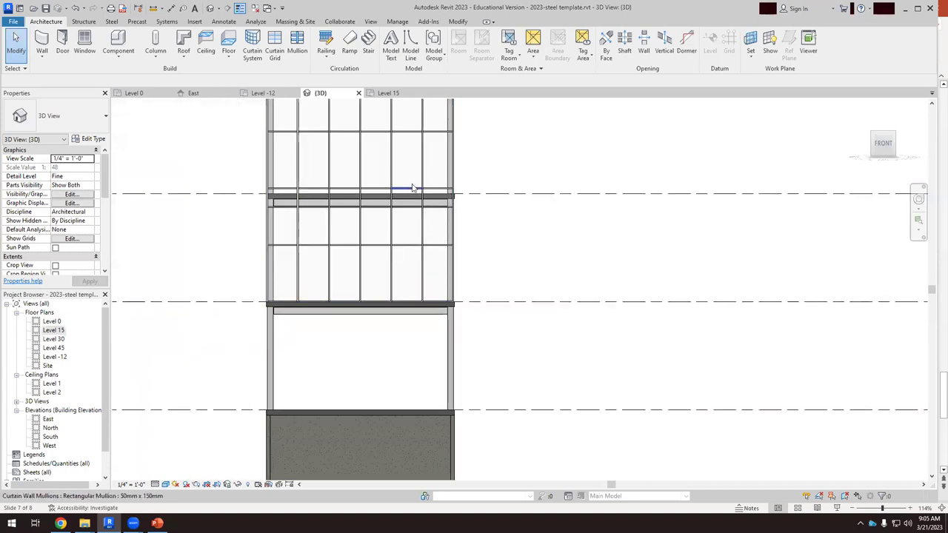
{"action": "scroll", "coordinate": [414, 188], "scroll_direction": "up", "scroll_amount": 3}
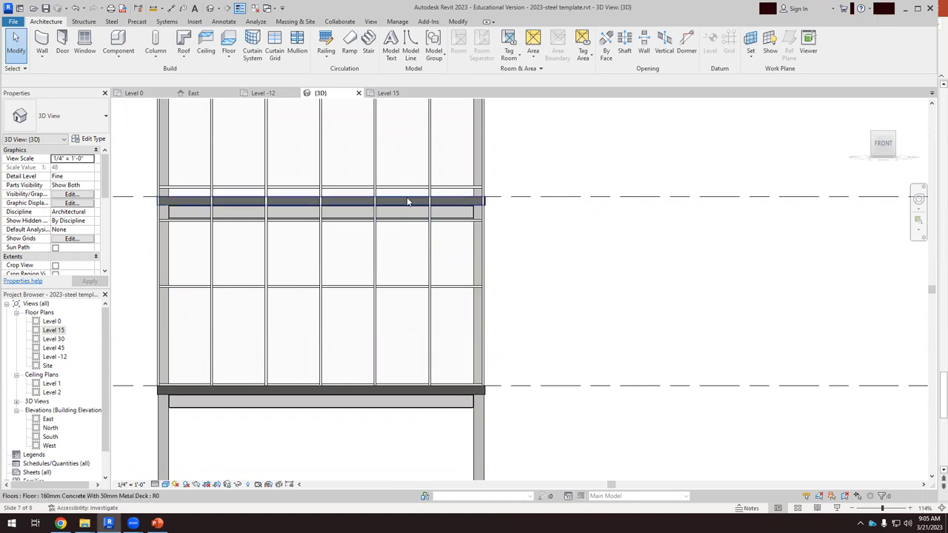
{"action": "left_click", "coordinate": [407, 202]}
{"action": "left_click", "coordinate": [508, 227]}
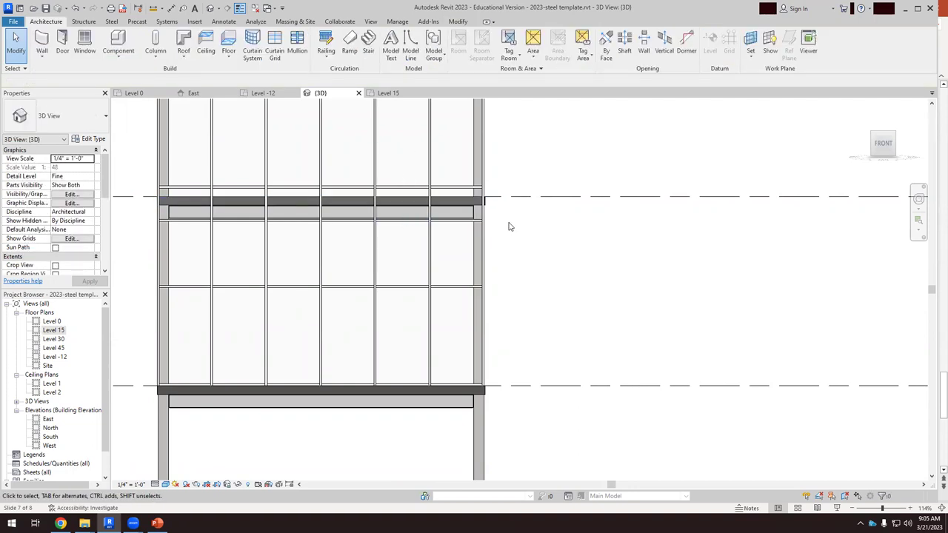
{"action": "scroll", "coordinate": [452, 199], "scroll_direction": "up", "scroll_amount": 4}
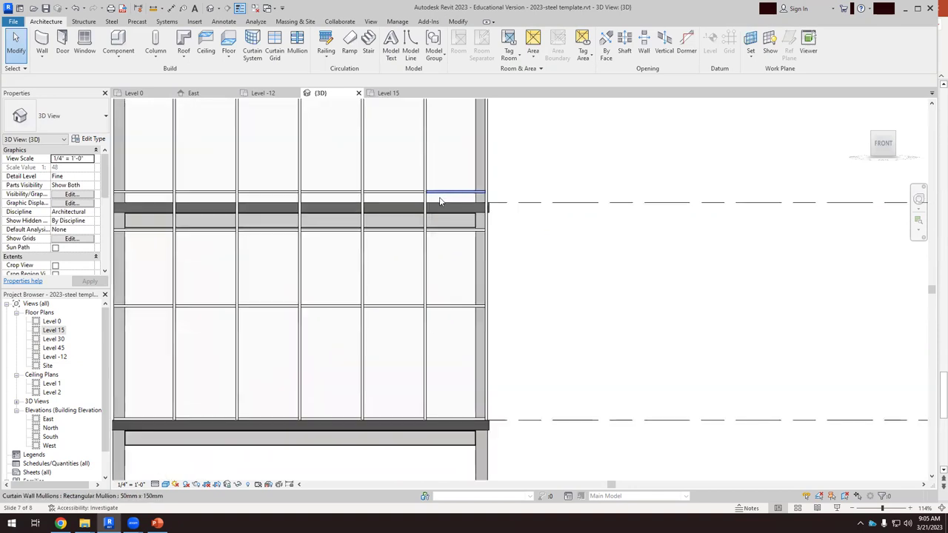
{"action": "left_click", "coordinate": [448, 193]}
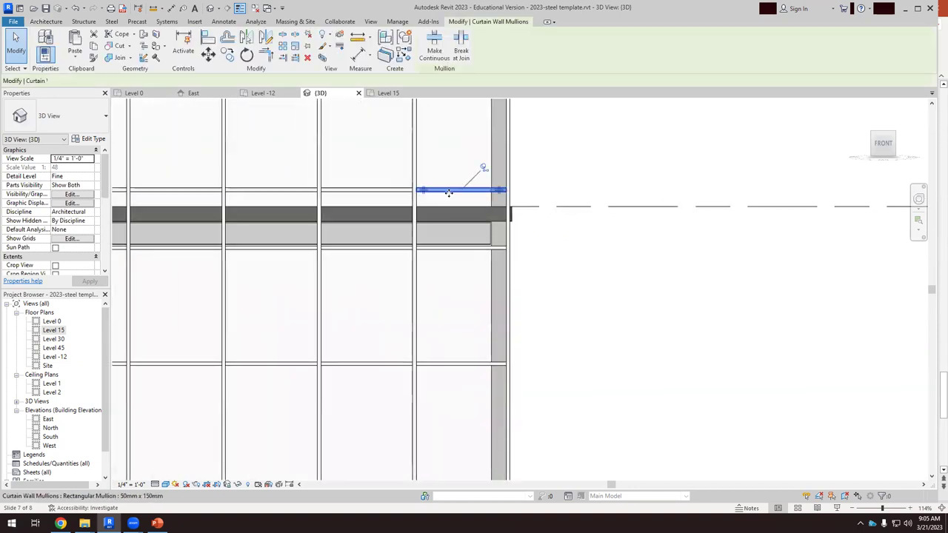
{"action": "left_click", "coordinate": [446, 252]}
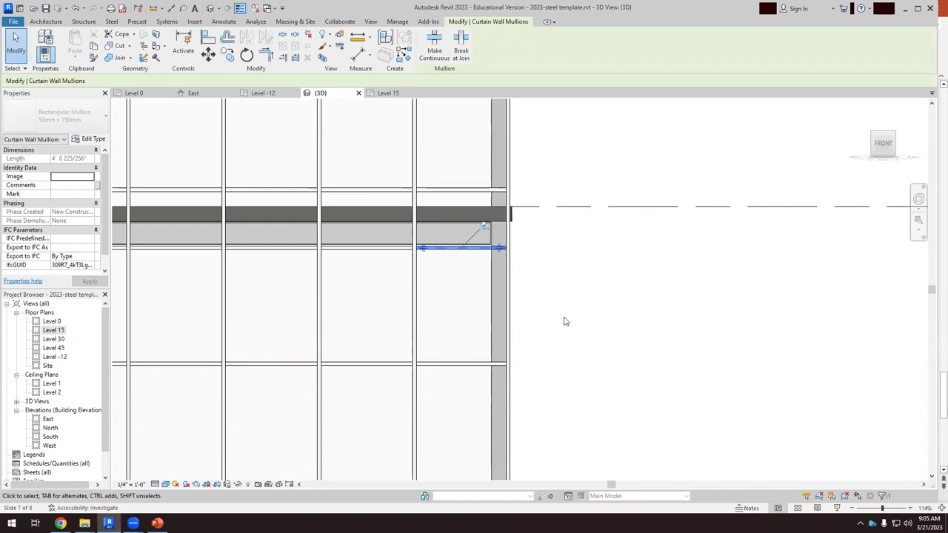
{"action": "left_click", "coordinate": [565, 322]}
Select everything in the band between the two mullions at Level 30 and filter the selection down to Curtain Panels only
{"action": "scroll", "coordinate": [677, 296], "scroll_direction": "down", "scroll_amount": 2}
{"action": "scroll", "coordinate": [172, 227], "scroll_direction": "up", "scroll_amount": 1}
{"action": "left_click_drag", "start_coordinate": [178, 227], "coordinate": [646, 275]}
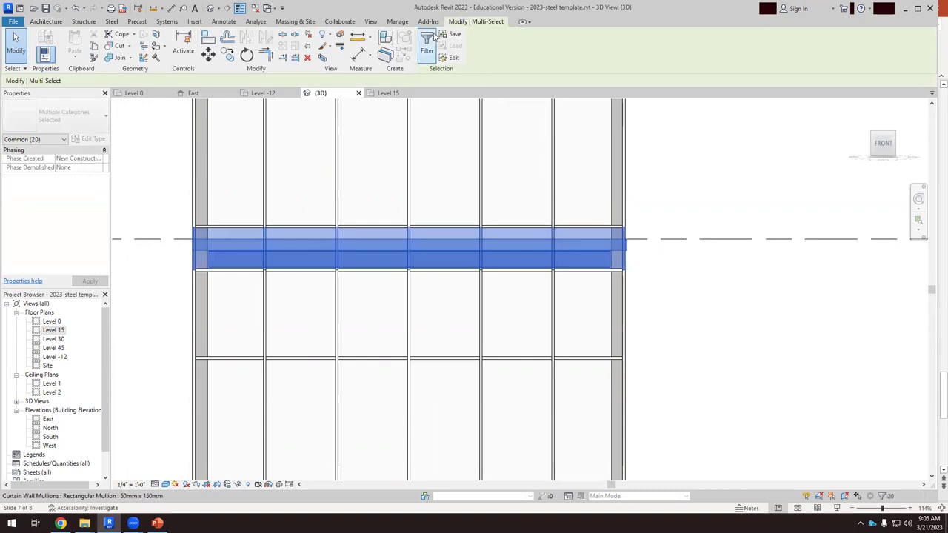
{"action": "left_click", "coordinate": [432, 55]}
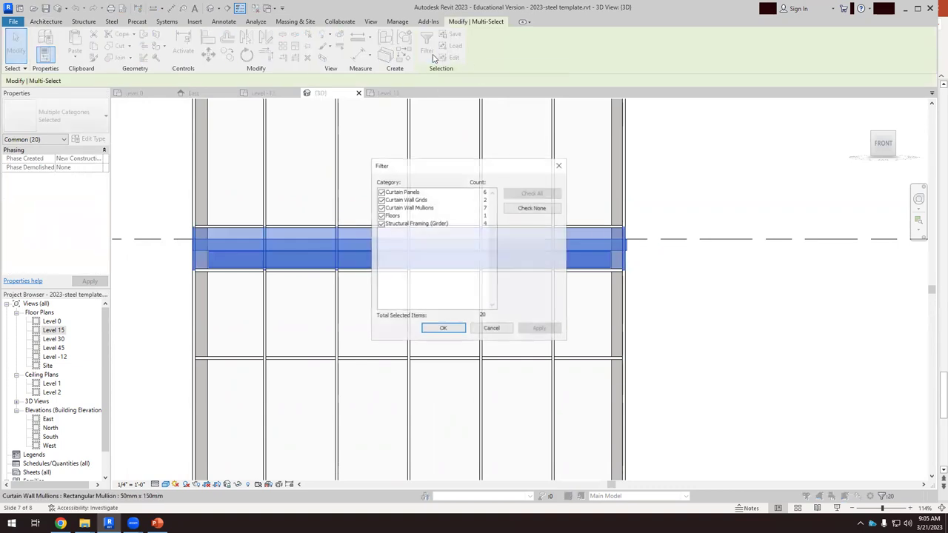
{"action": "left_click", "coordinate": [381, 200]}
{"action": "left_click", "coordinate": [381, 207]}
{"action": "left_click", "coordinate": [381, 215]}
{"action": "left_click", "coordinate": [381, 223]}
{"action": "left_click", "coordinate": [534, 328]}
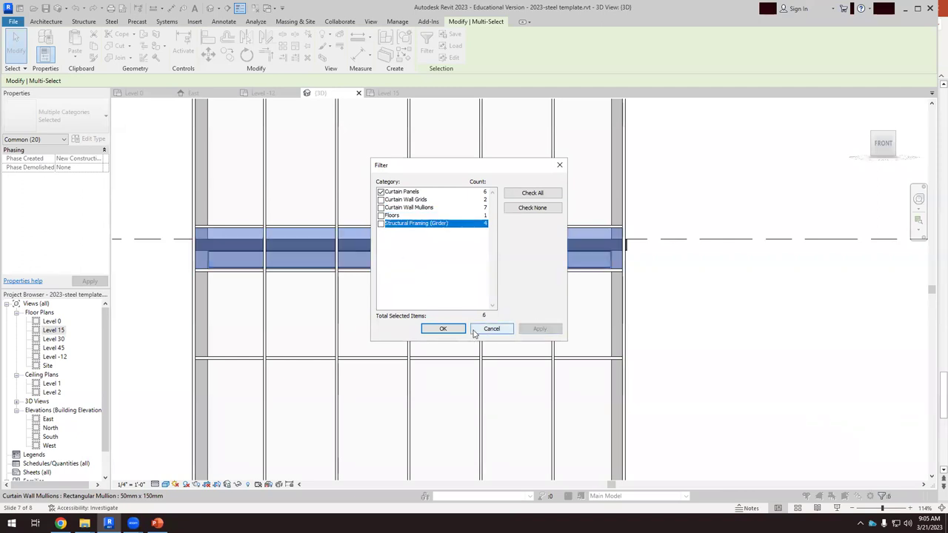
{"action": "left_click", "coordinate": [447, 330]}
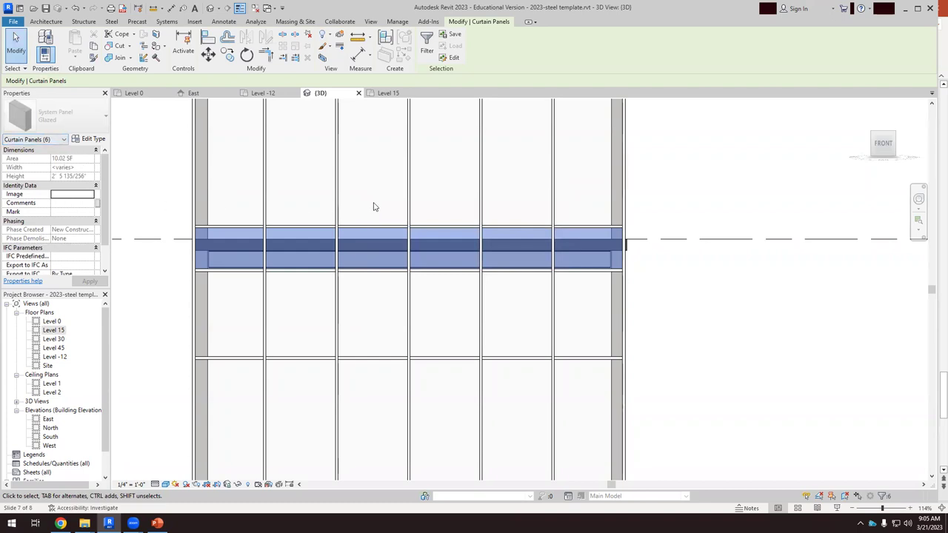
Filter a selection around the leftmost bay of the Level 30 band to Curtain Panels only and change that panel to System Panel Solid
{"action": "scroll", "coordinate": [471, 198], "scroll_direction": "down", "scroll_amount": 3}
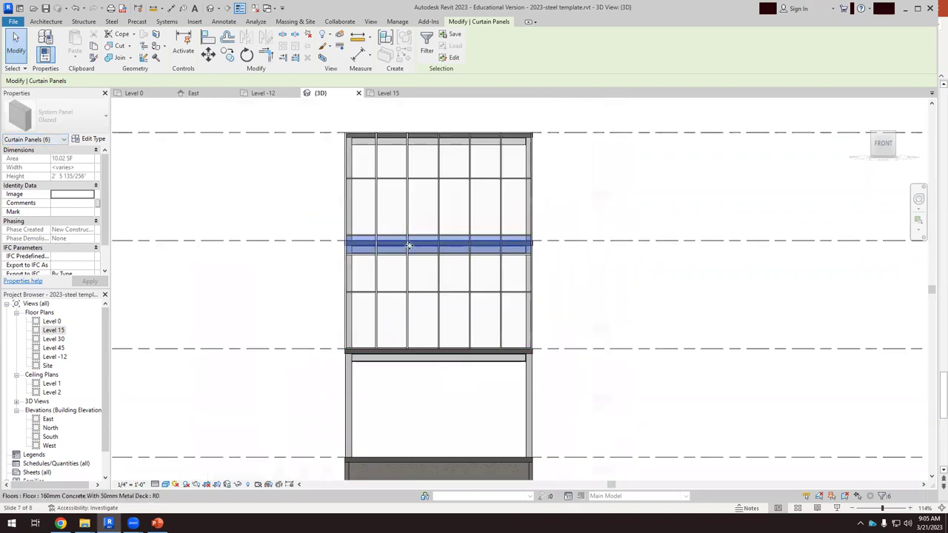
{"action": "left_click", "coordinate": [363, 257]}
{"action": "scroll", "coordinate": [363, 257], "scroll_direction": "up", "scroll_amount": 3}
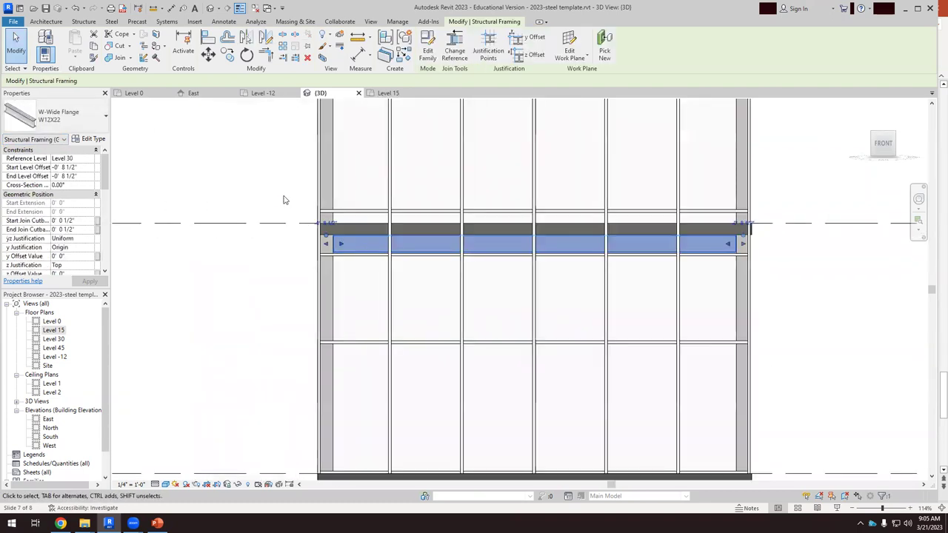
{"action": "left_click", "coordinate": [309, 212]}
{"action": "left_click_drag", "start_coordinate": [310, 212], "coordinate": [406, 269]}
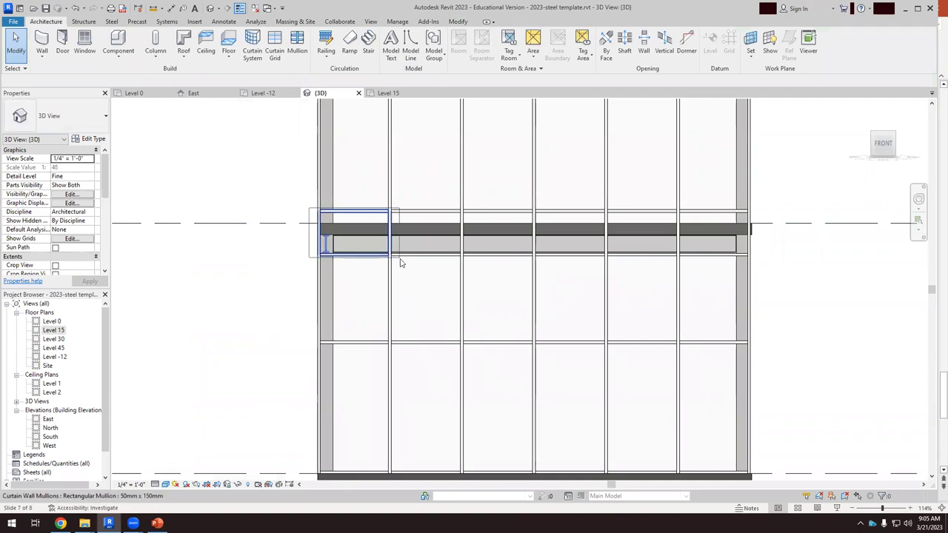
{"action": "left_click", "coordinate": [427, 43]}
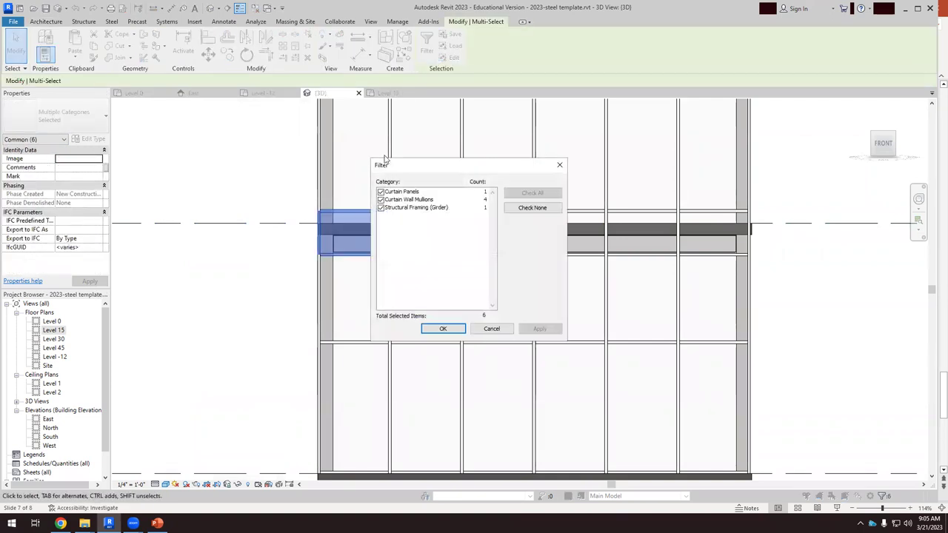
{"action": "left_click", "coordinate": [381, 199]}
{"action": "left_click", "coordinate": [381, 207]}
{"action": "left_click", "coordinate": [443, 329]}
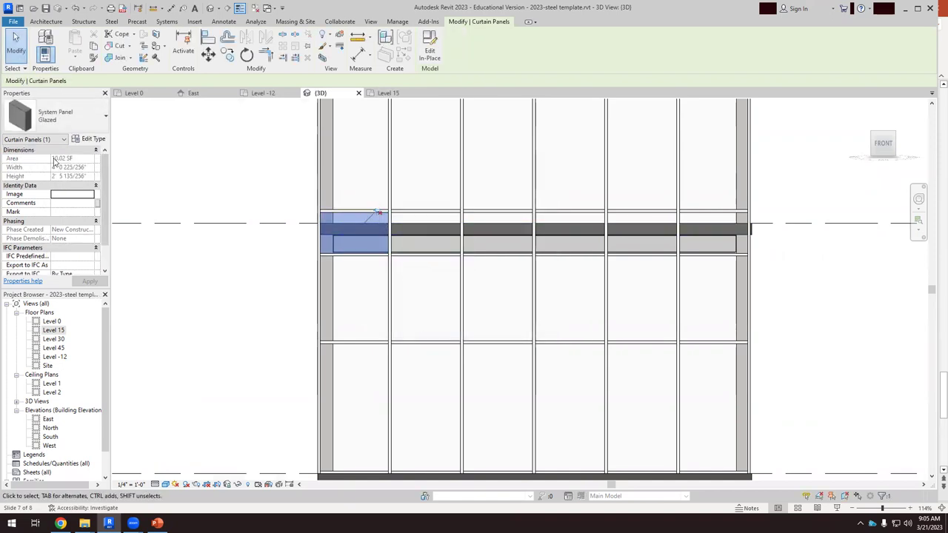
{"action": "left_click", "coordinate": [82, 117]}
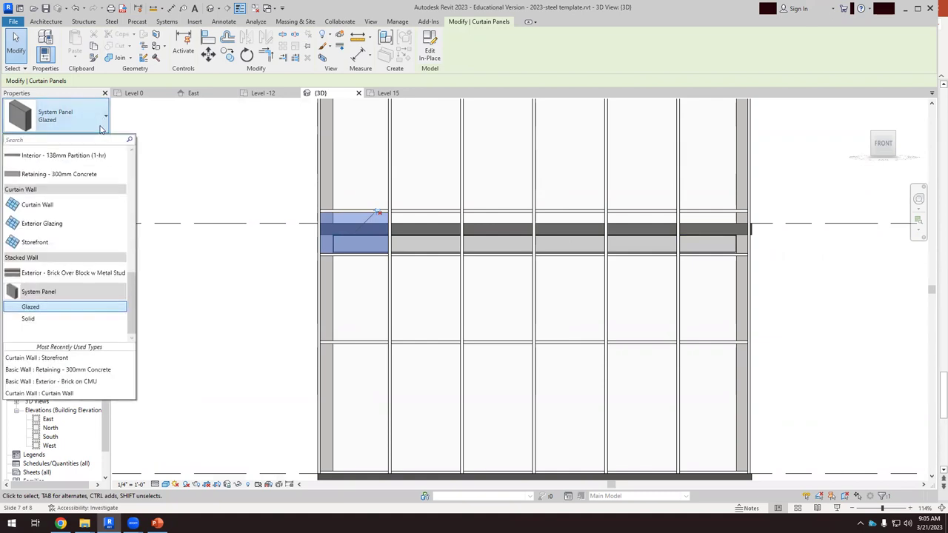
{"action": "scroll", "coordinate": [49, 328], "scroll_direction": "up", "scroll_amount": 1}
{"action": "scroll", "coordinate": [47, 289], "scroll_direction": "down", "scroll_amount": 1}
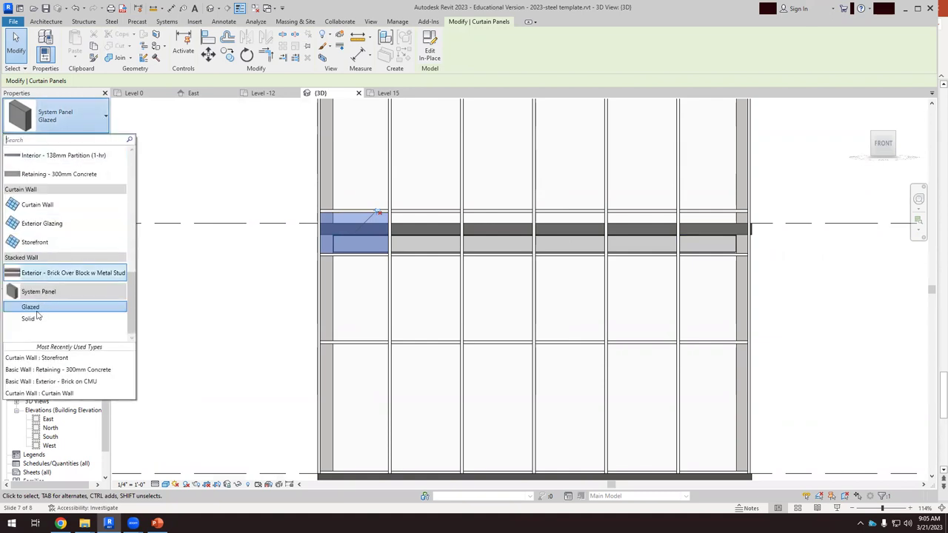
{"action": "left_click", "coordinate": [34, 321]}
{"action": "left_click", "coordinate": [260, 222]}
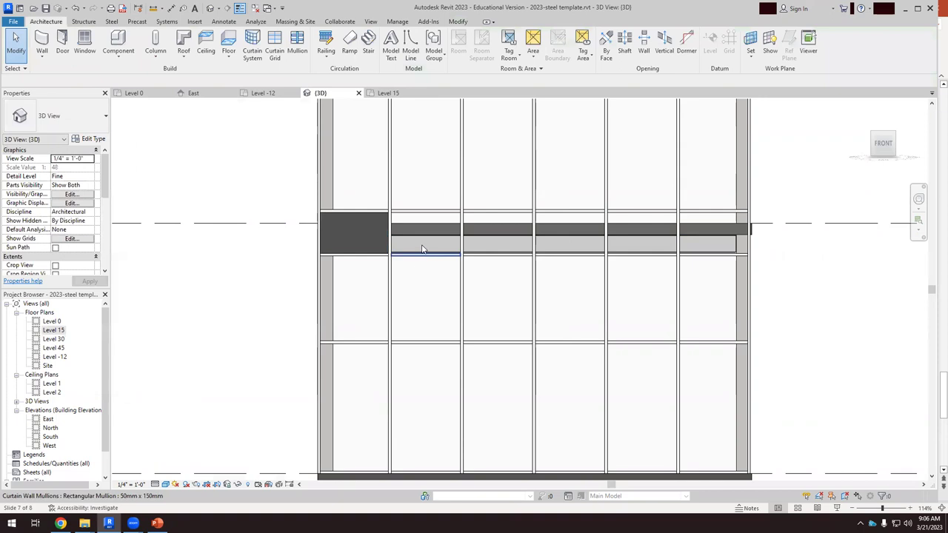
Examine the solid panel against the Level 30 slab, beam and column in an angled 3D view
{"action": "scroll", "coordinate": [313, 215], "scroll_direction": "down", "scroll_amount": 3}
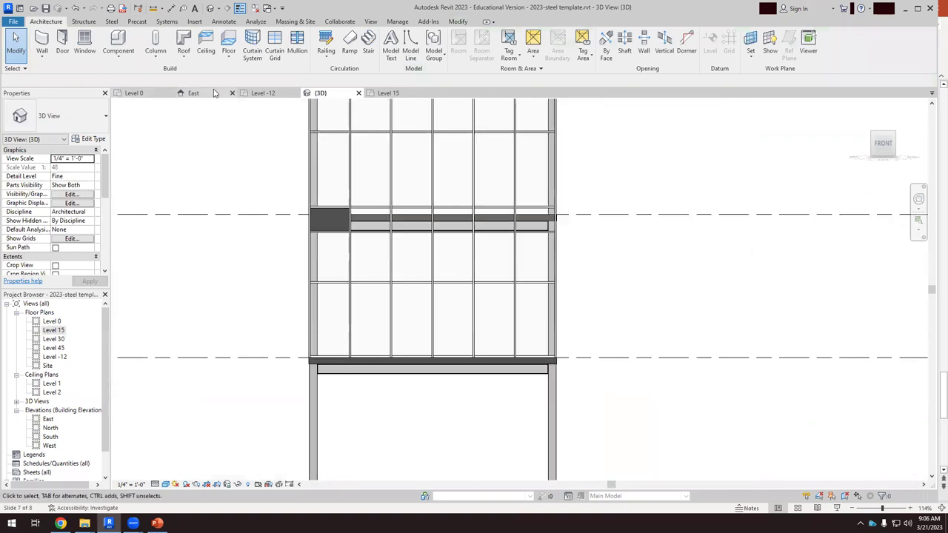
{"action": "scroll", "coordinate": [362, 197], "scroll_direction": "down", "scroll_amount": 3}
{"action": "middle_click_drag", "start_coordinate": [362, 197], "coordinate": [332, 282], "text": "shift"}
{"action": "scroll", "coordinate": [332, 282], "scroll_direction": "down", "scroll_amount": 3}
{"action": "scroll", "coordinate": [279, 252], "scroll_direction": "up", "scroll_amount": 8}
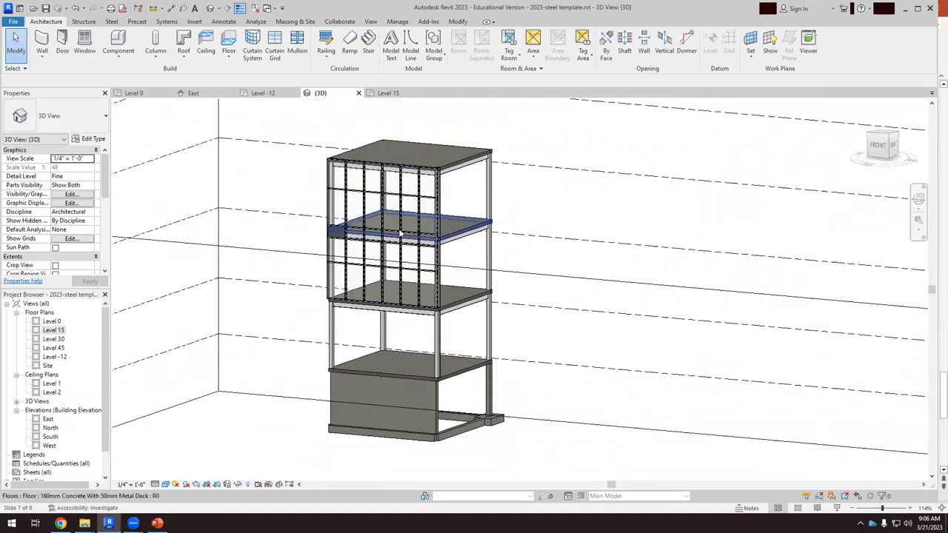
{"action": "scroll", "coordinate": [277, 260], "scroll_direction": "up", "scroll_amount": 2}
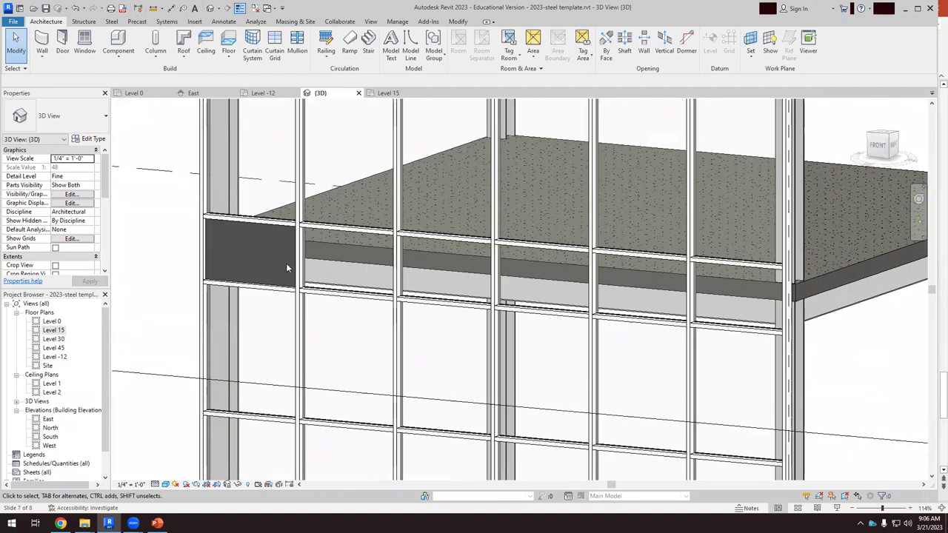
{"action": "scroll", "coordinate": [286, 266], "scroll_direction": "up", "scroll_amount": 2}
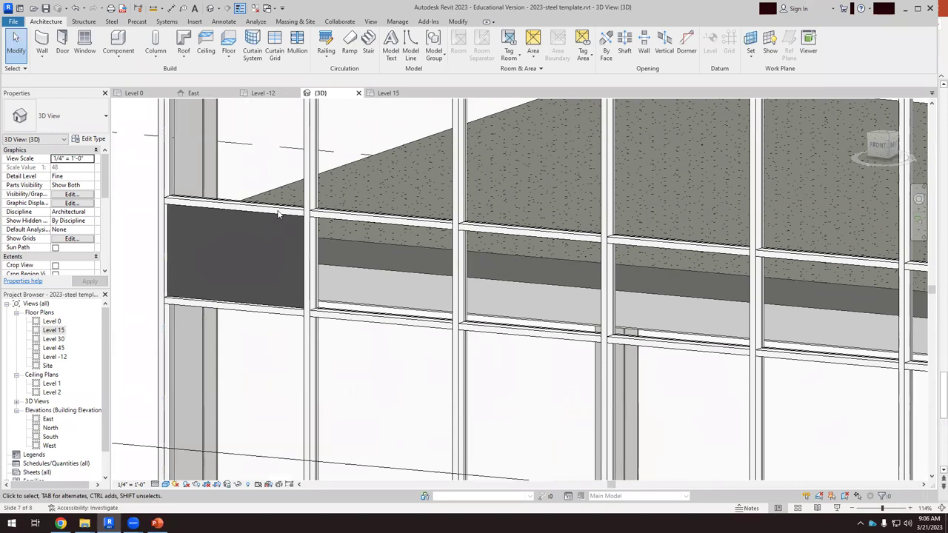
{"action": "scroll", "coordinate": [276, 254], "scroll_direction": "down", "scroll_amount": 2}
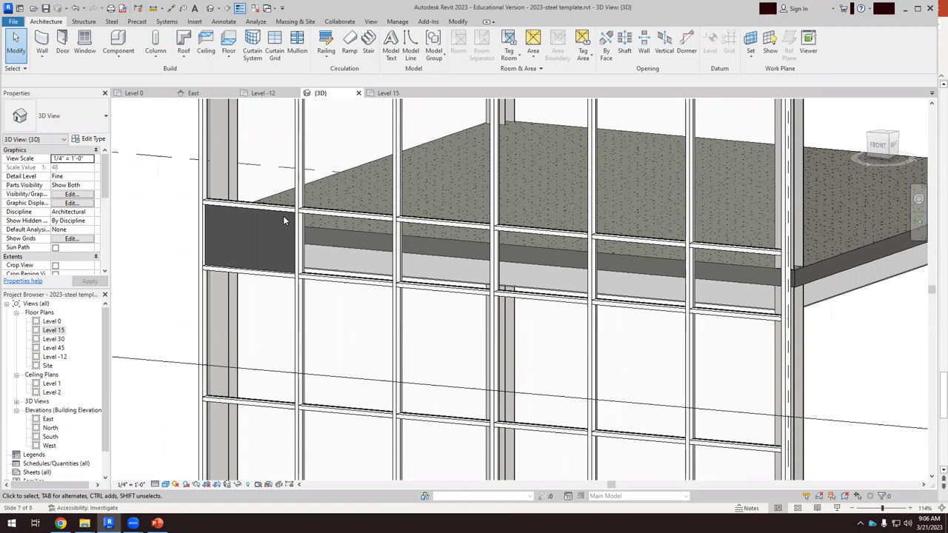
{"action": "scroll", "coordinate": [271, 233], "scroll_direction": "down", "scroll_amount": 5}
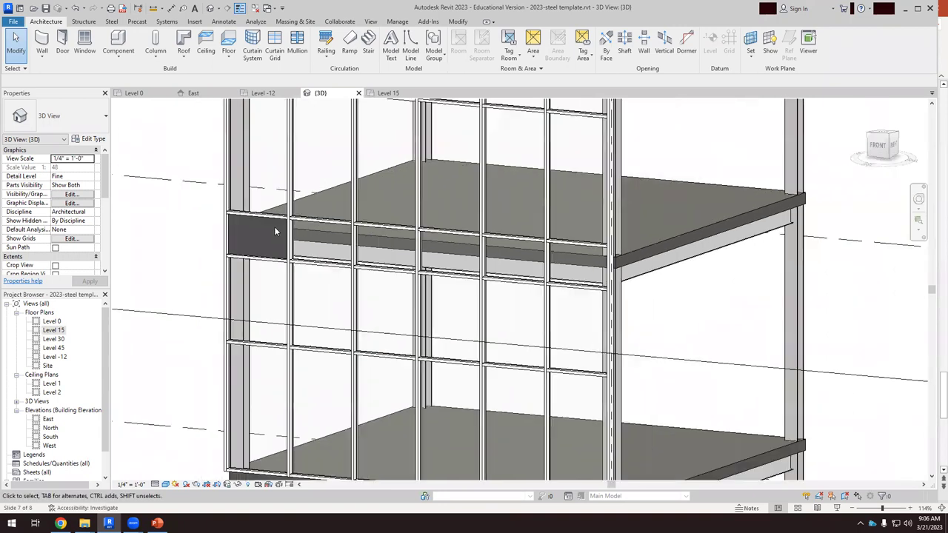
{"action": "middle_click_drag", "start_coordinate": [277, 227], "coordinate": [271, 222], "text": "shift"}
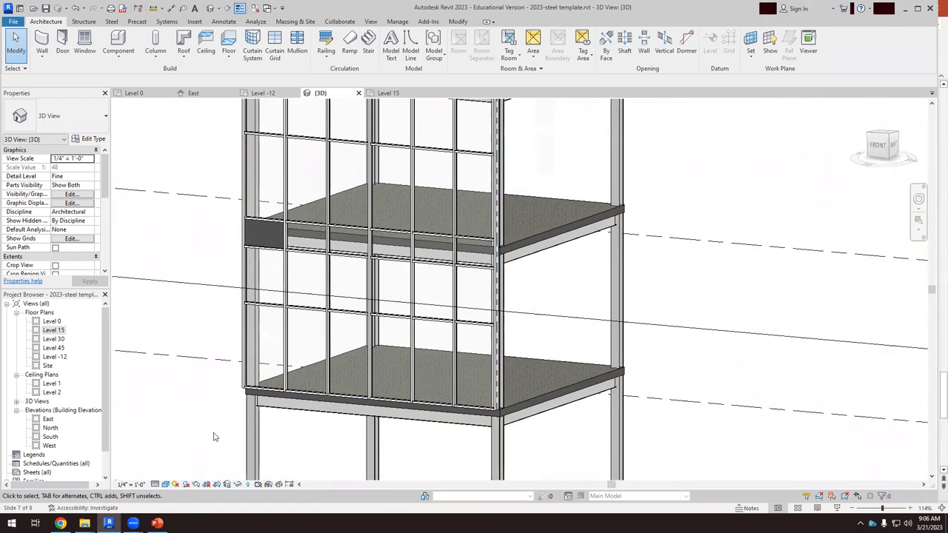
Review the sun and airflow section on slide 4 of the double-skin PowerPoint presentation and return to the Revit model
{"action": "left_click", "coordinate": [157, 523]}
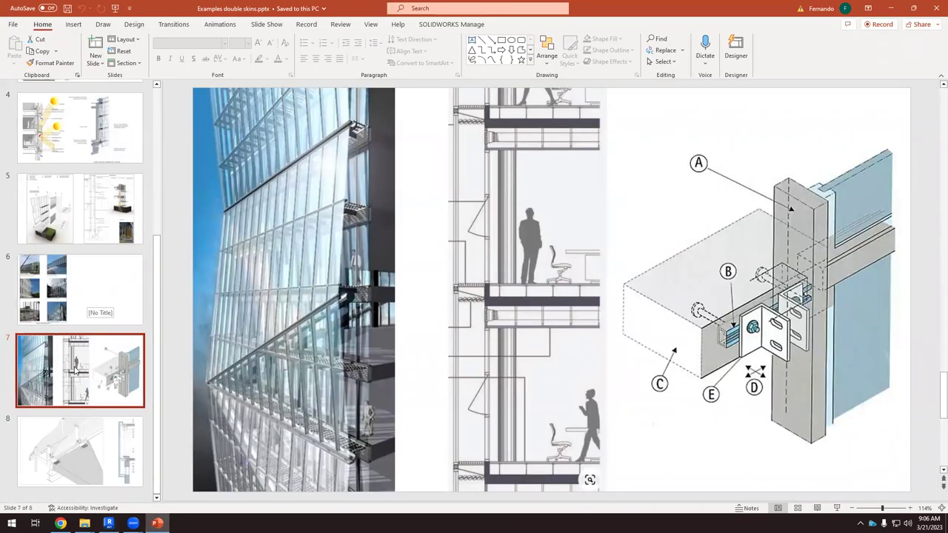
{"action": "scroll", "coordinate": [80, 324], "scroll_direction": "up", "scroll_amount": 3}
{"action": "left_click", "coordinate": [79, 324]}
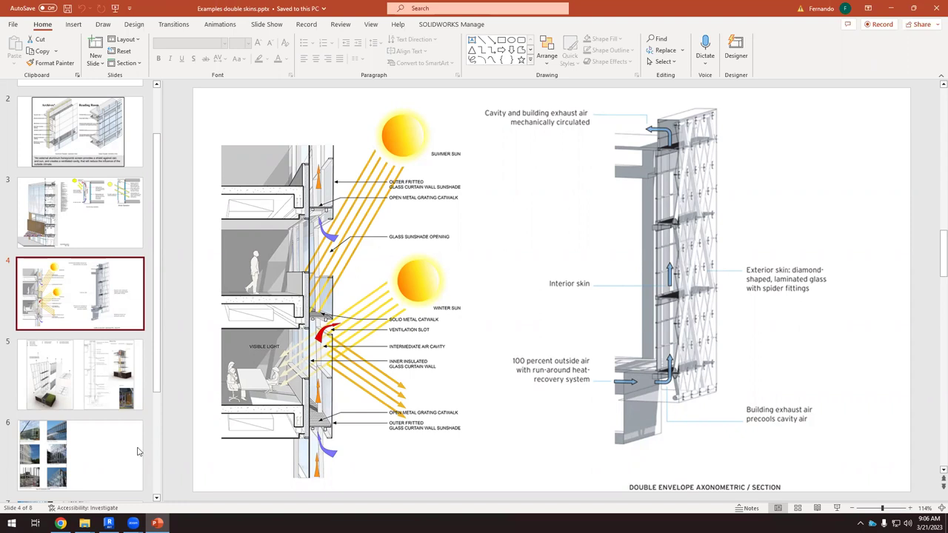
{"action": "left_click", "coordinate": [108, 523]}
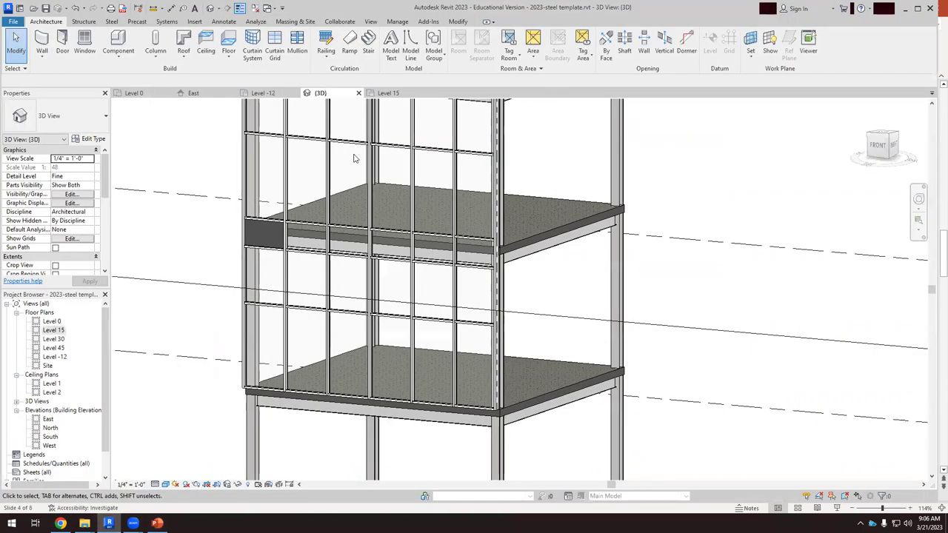
{"action": "scroll", "coordinate": [297, 237], "scroll_direction": "up", "scroll_amount": 2}
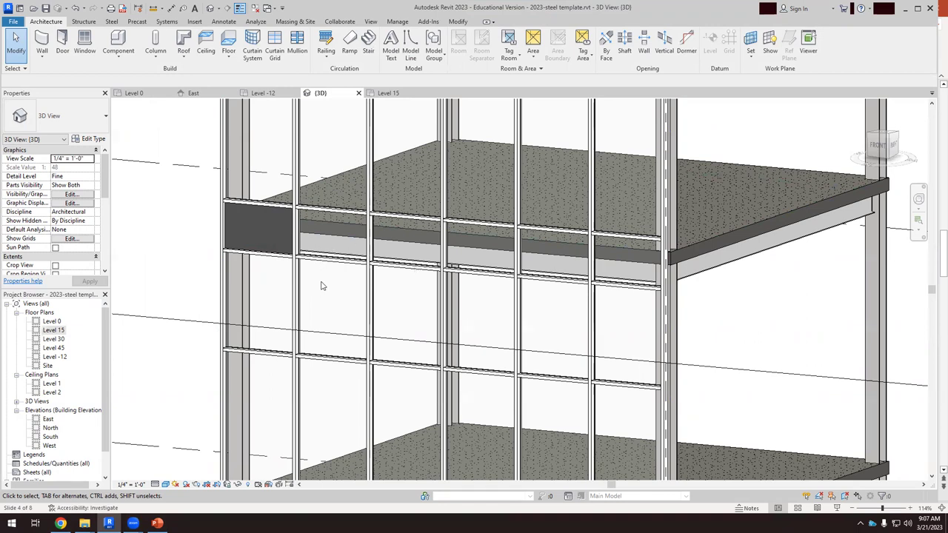
{"action": "left_click", "coordinate": [313, 257]}
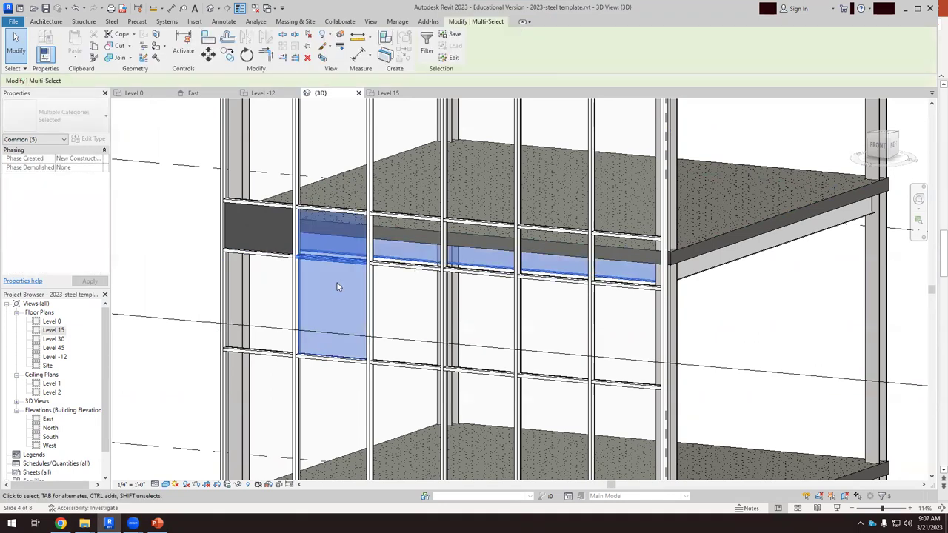
{"action": "left_click", "coordinate": [427, 42]}
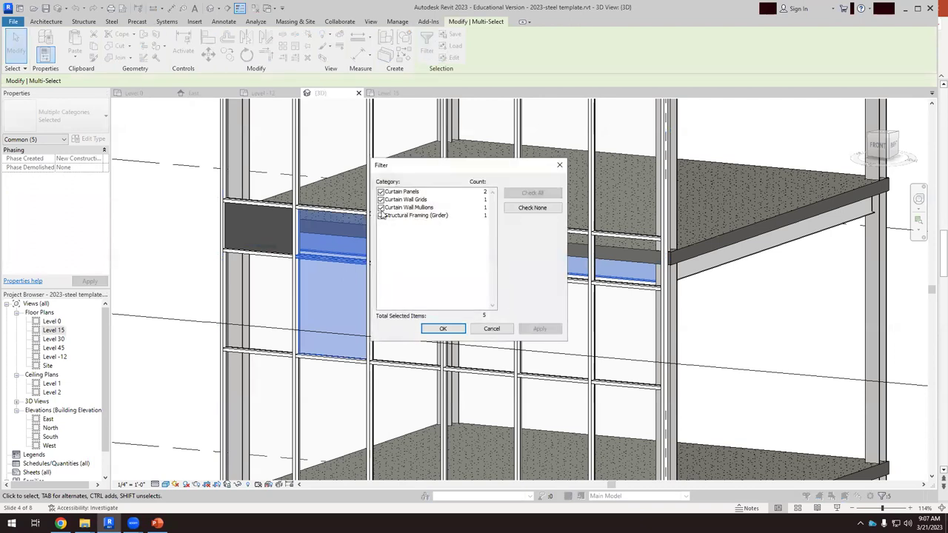
{"action": "left_click", "coordinate": [381, 200]}
{"action": "left_click", "coordinate": [382, 208]}
{"action": "left_click", "coordinate": [381, 216]}
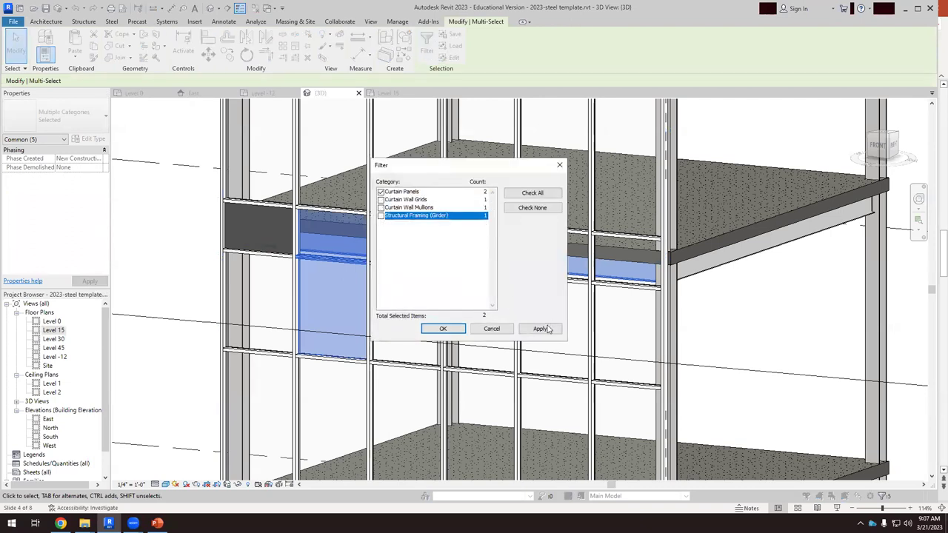
{"action": "left_click", "coordinate": [443, 329]}
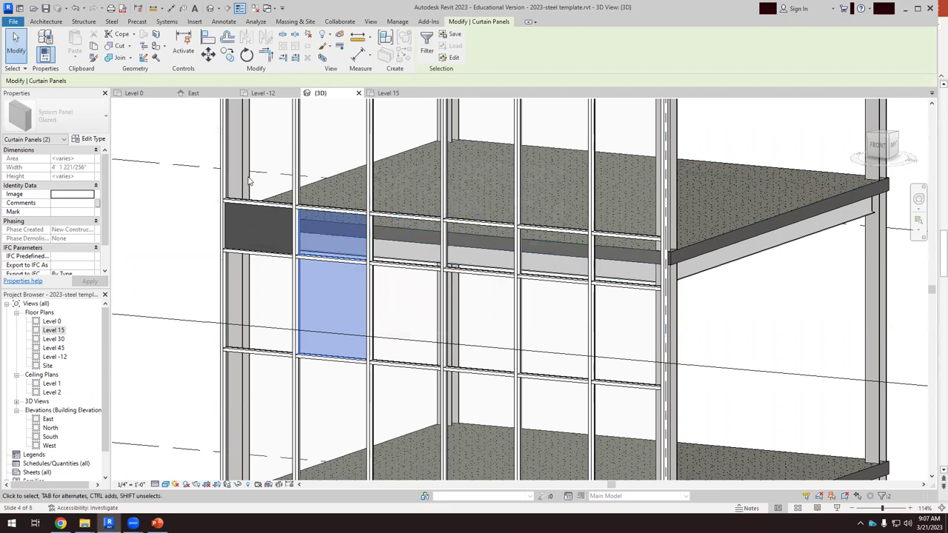
{"action": "left_click", "coordinate": [190, 185]}
{"action": "key", "text": "Escape"}
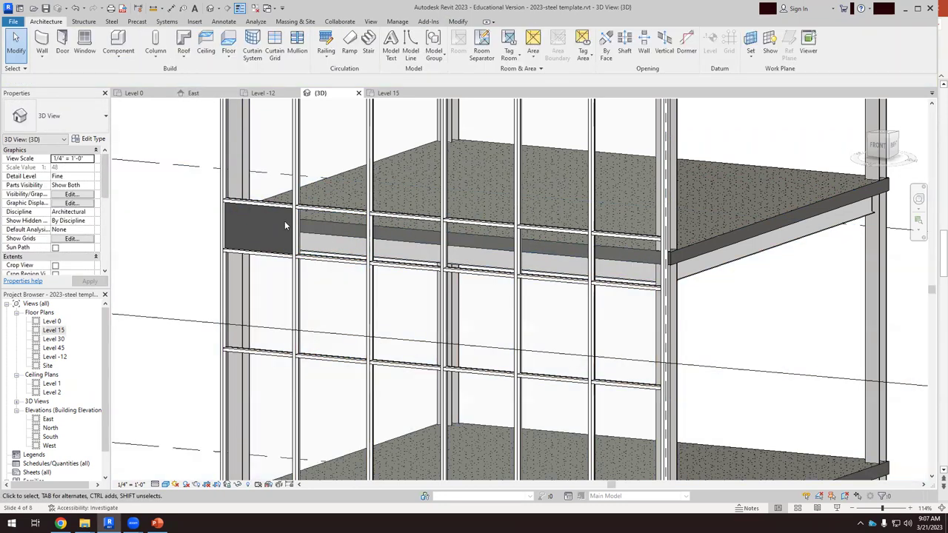
In the front view, isolate the second panel of the Level 30 band by filtering to Curtain Panels and change it to System Panel Solid
{"action": "scroll", "coordinate": [285, 221], "scroll_direction": "down", "scroll_amount": 3}
{"action": "scroll", "coordinate": [357, 256], "scroll_direction": "down", "scroll_amount": 2}
{"action": "middle_click_drag", "start_coordinate": [362, 271], "coordinate": [466, 233], "text": "shift"}
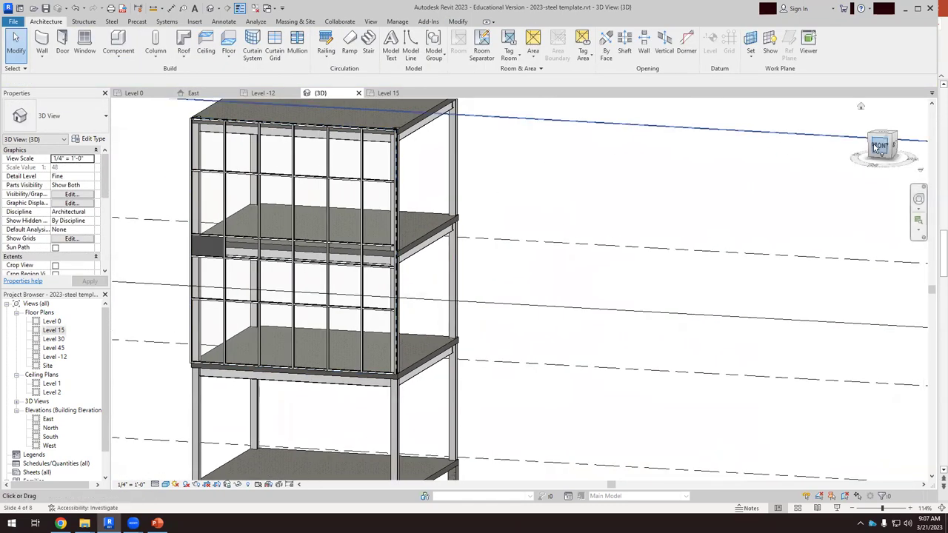
{"action": "left_click_drag", "start_coordinate": [875, 148], "coordinate": [859, 169]}
{"action": "scroll", "coordinate": [400, 281], "scroll_direction": "up", "scroll_amount": 4}
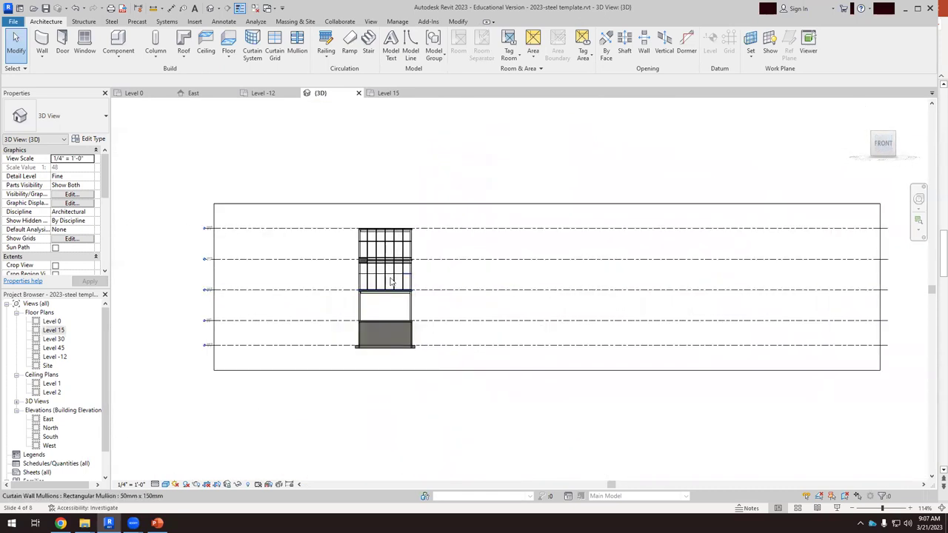
{"action": "scroll", "coordinate": [364, 256], "scroll_direction": "up", "scroll_amount": 3}
{"action": "left_click_drag", "start_coordinate": [307, 217], "coordinate": [391, 271]}
{"action": "left_click", "coordinate": [427, 44]}
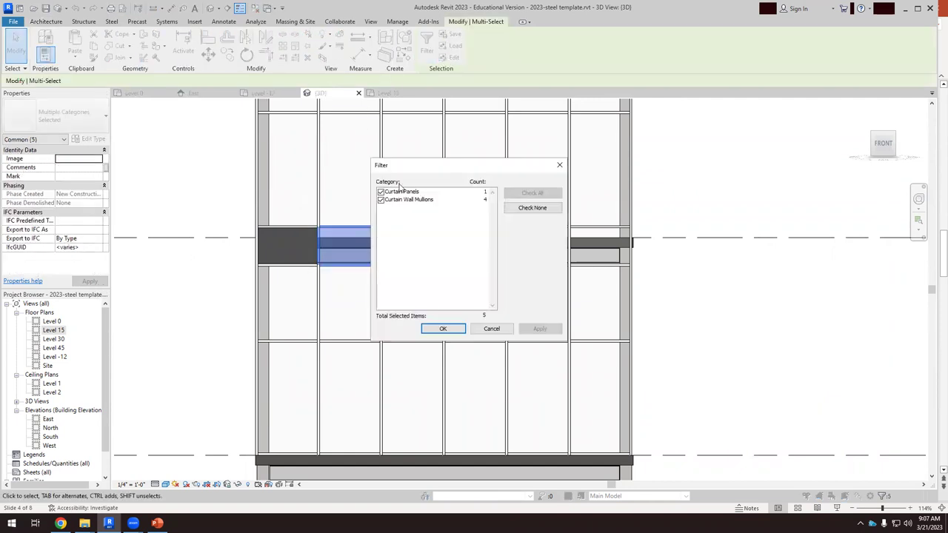
{"action": "left_click", "coordinate": [381, 200]}
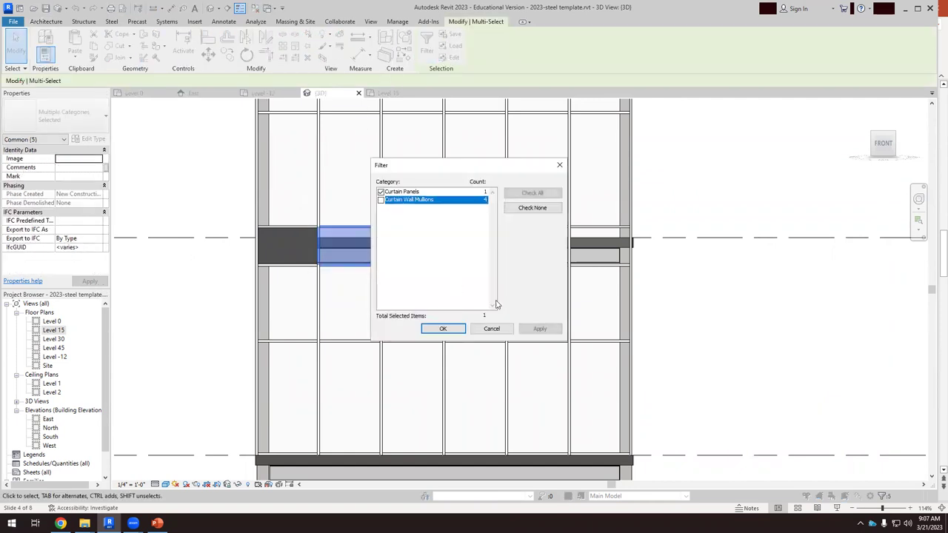
{"action": "left_click", "coordinate": [444, 330]}
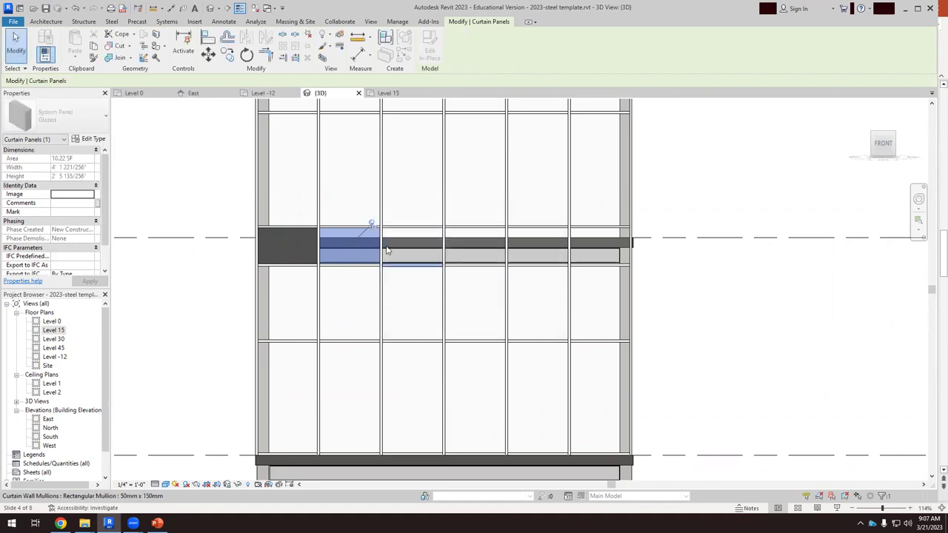
{"action": "left_click", "coordinate": [55, 117]}
{"action": "left_click", "coordinate": [30, 318]}
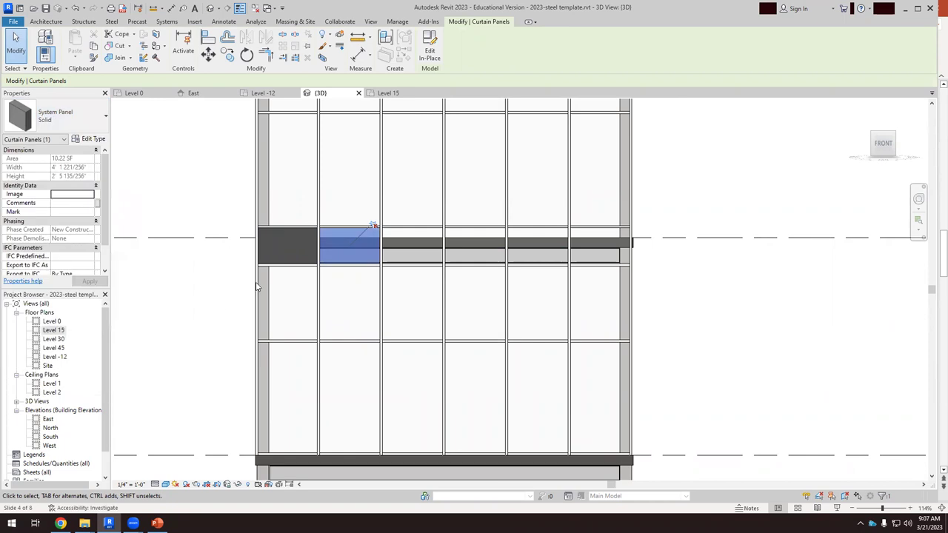
{"action": "left_click", "coordinate": [214, 182]}
Isolate the third panel of the Level 30 band by filtering out its mullions and change it to System Panel Solid
{"action": "left_click_drag", "start_coordinate": [364, 206], "coordinate": [467, 281]}
{"action": "left_click", "coordinate": [426, 44]}
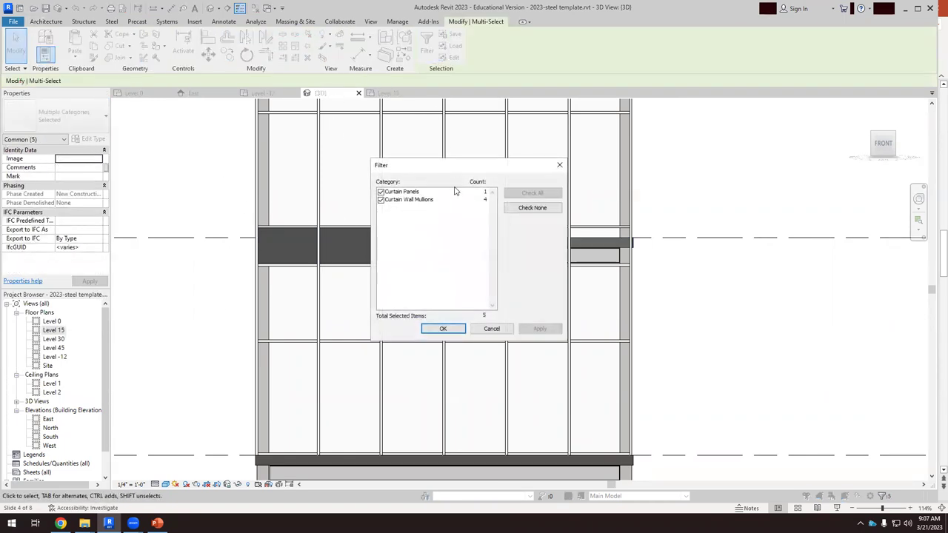
{"action": "left_click", "coordinate": [381, 200]}
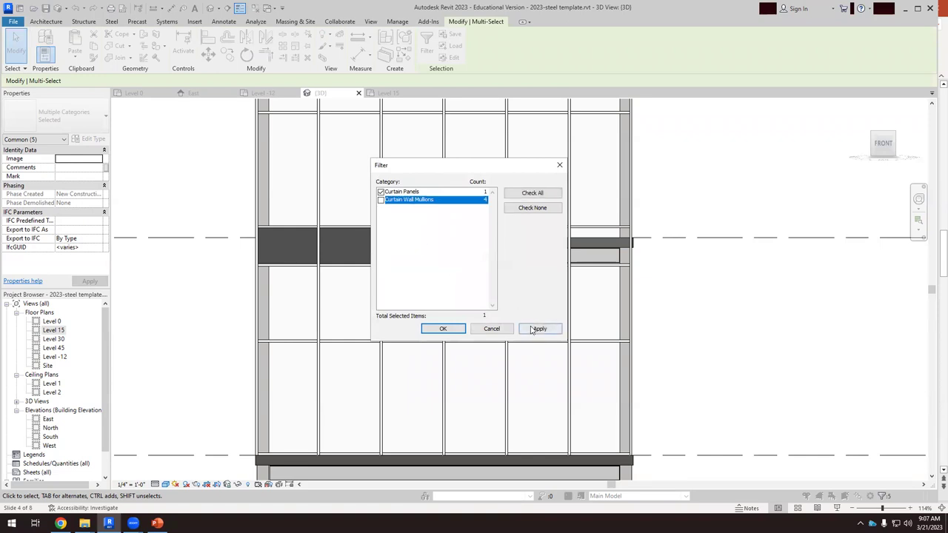
{"action": "left_click", "coordinate": [540, 331]}
{"action": "left_click", "coordinate": [444, 329]}
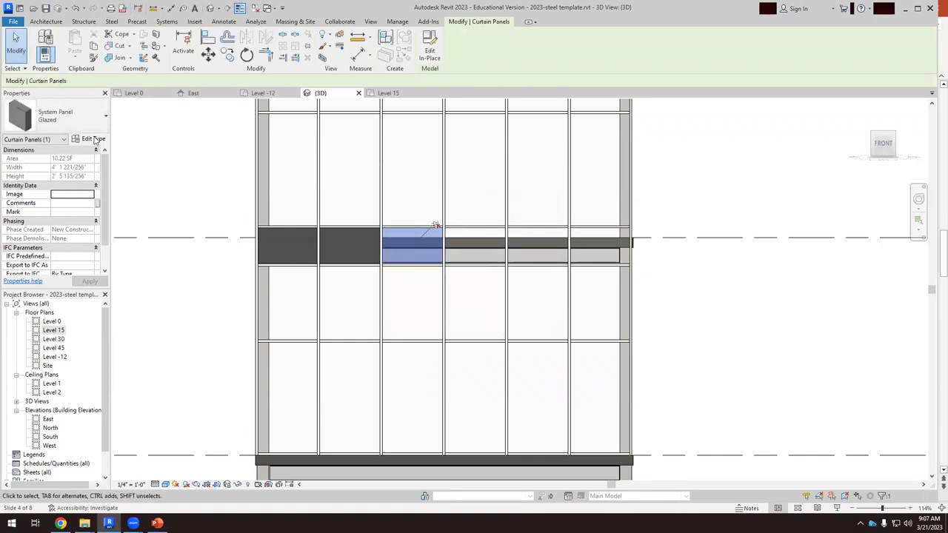
{"action": "left_click", "coordinate": [75, 117]}
{"action": "left_click", "coordinate": [44, 308]}
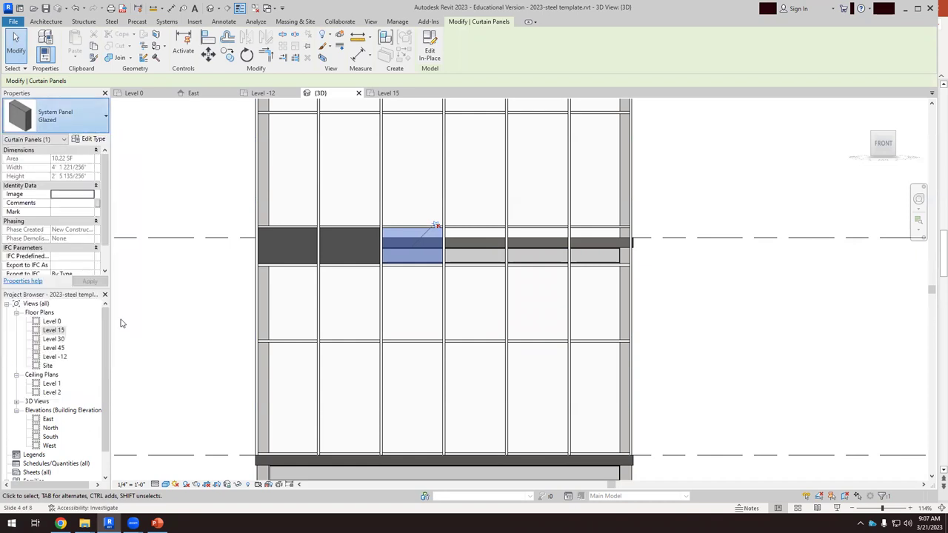
{"action": "key", "text": "Escape"}
Isolate the fourth panel of the Level 30 band by filtering out its mullions and change it to System Panel Solid
{"action": "left_click_drag", "start_coordinate": [515, 272], "coordinate": [514, 272]}
{"action": "left_click", "coordinate": [428, 42]}
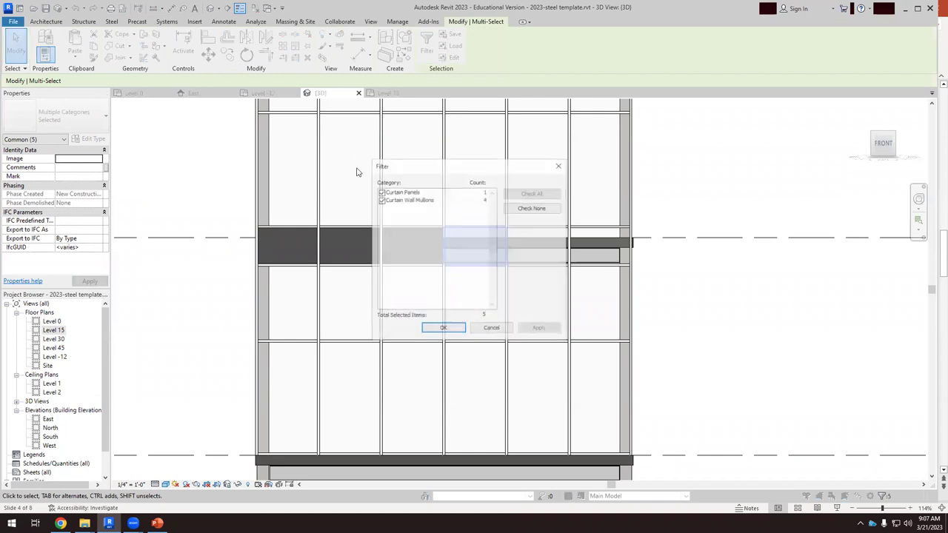
{"action": "left_click", "coordinate": [381, 200]}
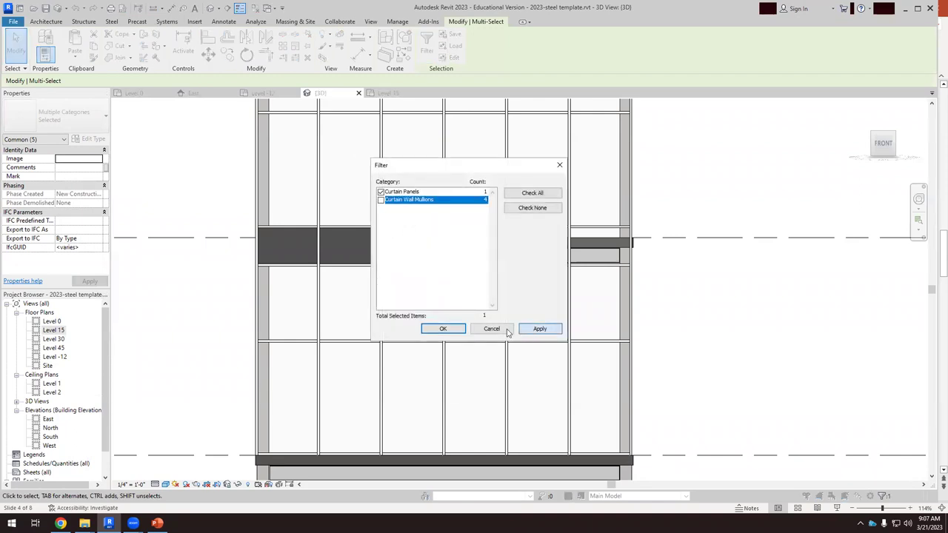
{"action": "left_click", "coordinate": [443, 329]}
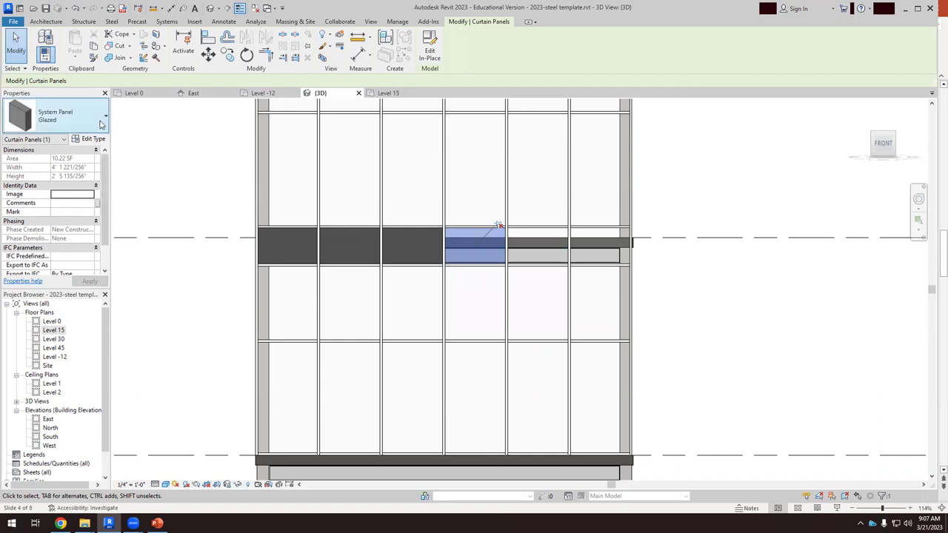
{"action": "left_click", "coordinate": [74, 116]}
{"action": "left_click", "coordinate": [41, 320]}
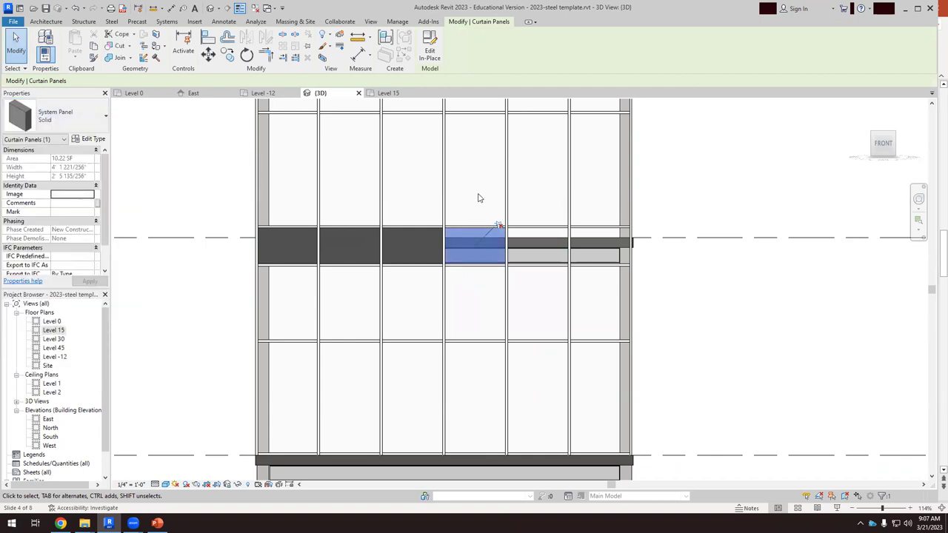
Isolate the fifth panel of the Level 30 band by filtering out its mullions and change it to System Panel Solid
{"action": "left_click_drag", "start_coordinate": [491, 212], "coordinate": [552, 250]}
{"action": "left_click", "coordinate": [427, 43]}
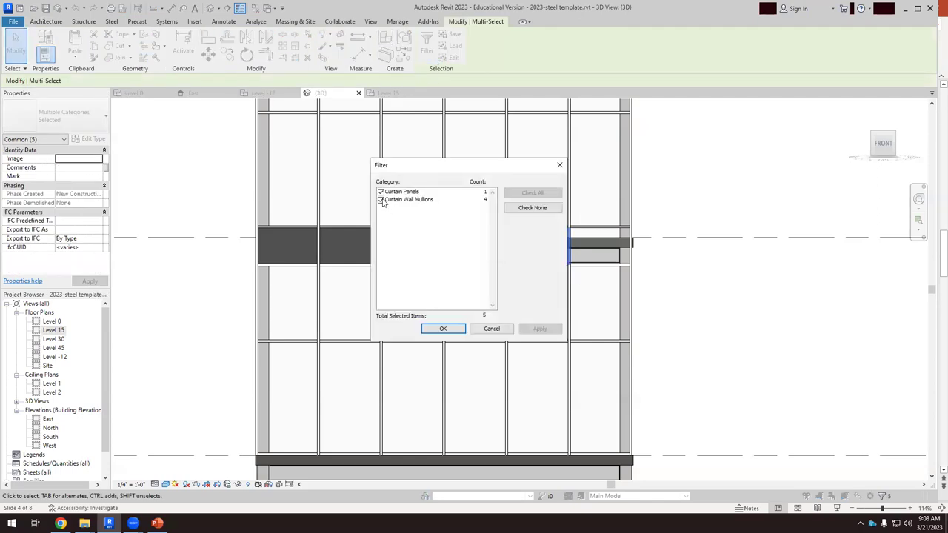
{"action": "left_click", "coordinate": [380, 200]}
{"action": "left_click", "coordinate": [537, 329]}
{"action": "left_click", "coordinate": [443, 329]}
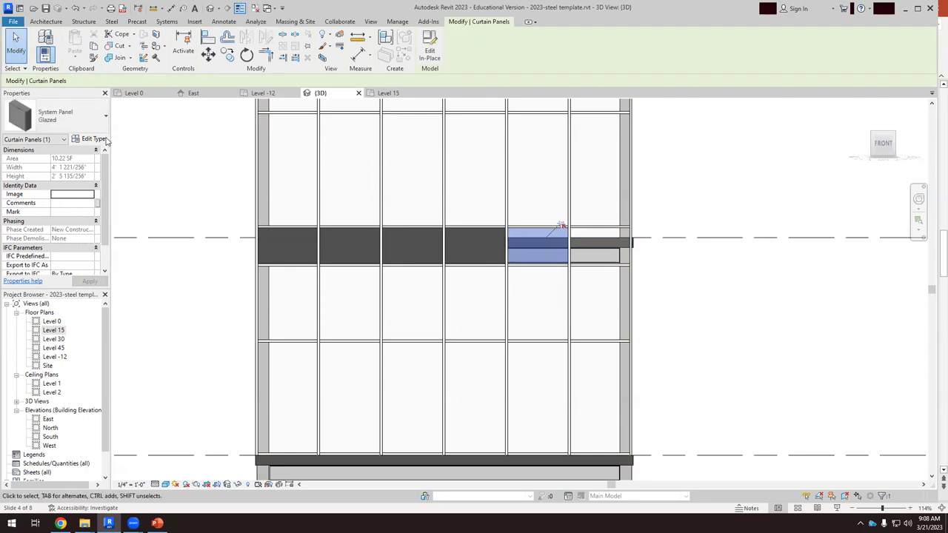
{"action": "left_click", "coordinate": [66, 117]}
{"action": "left_click", "coordinate": [22, 320]}
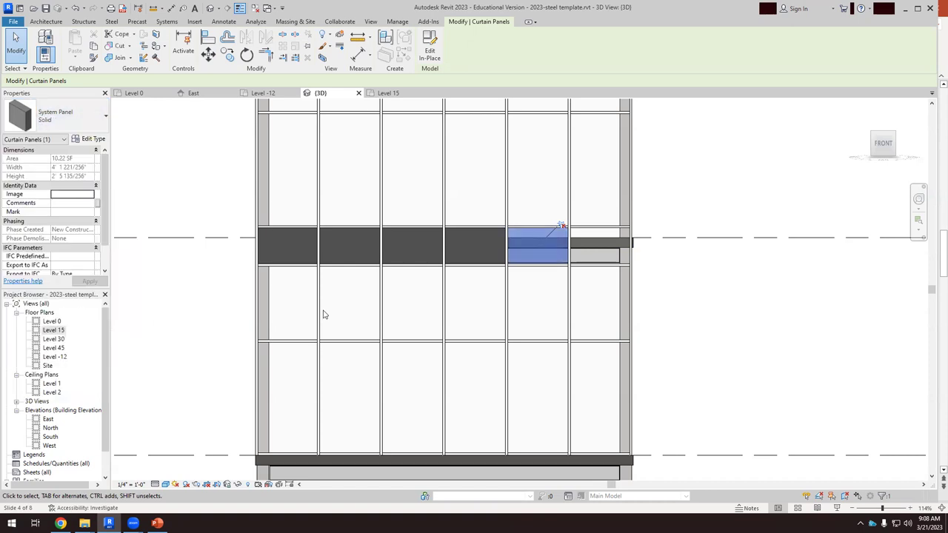
Isolate the sixth panel of the Level 30 band by filtering out its mullions and the girder, and change it to System Panel Solid
{"action": "left_click", "coordinate": [554, 214]}
{"action": "left_click_drag", "start_coordinate": [553, 214], "coordinate": [646, 281]}
{"action": "left_click", "coordinate": [428, 43]}
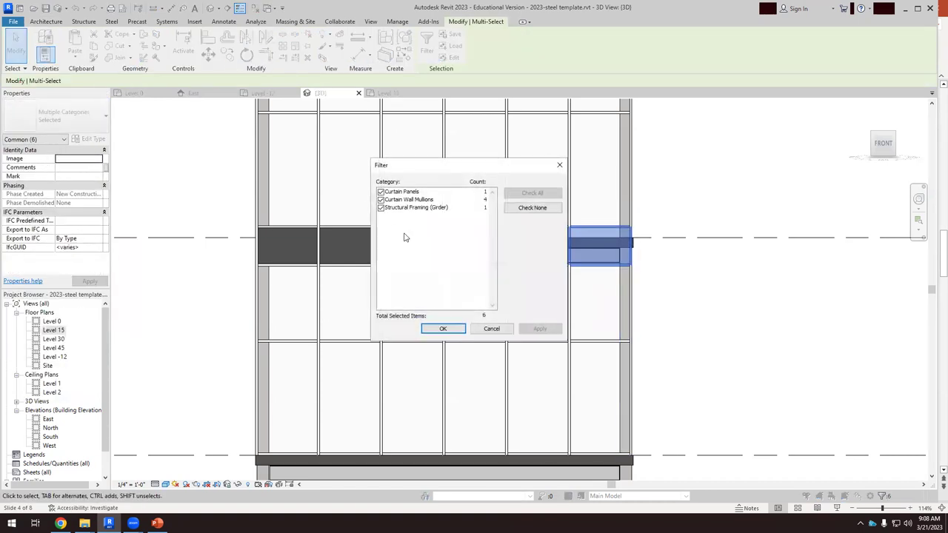
{"action": "left_click", "coordinate": [380, 207]}
{"action": "left_click", "coordinate": [381, 200]}
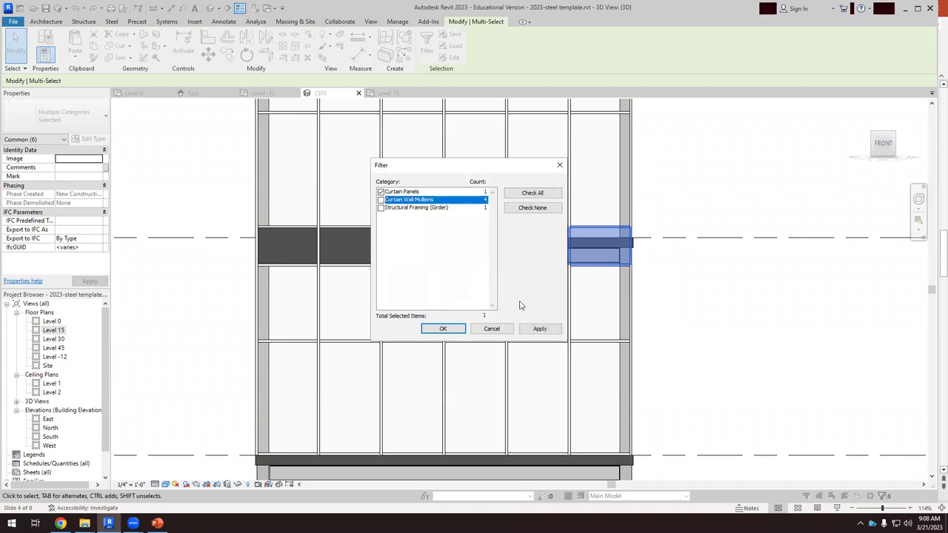
{"action": "left_click", "coordinate": [540, 329]}
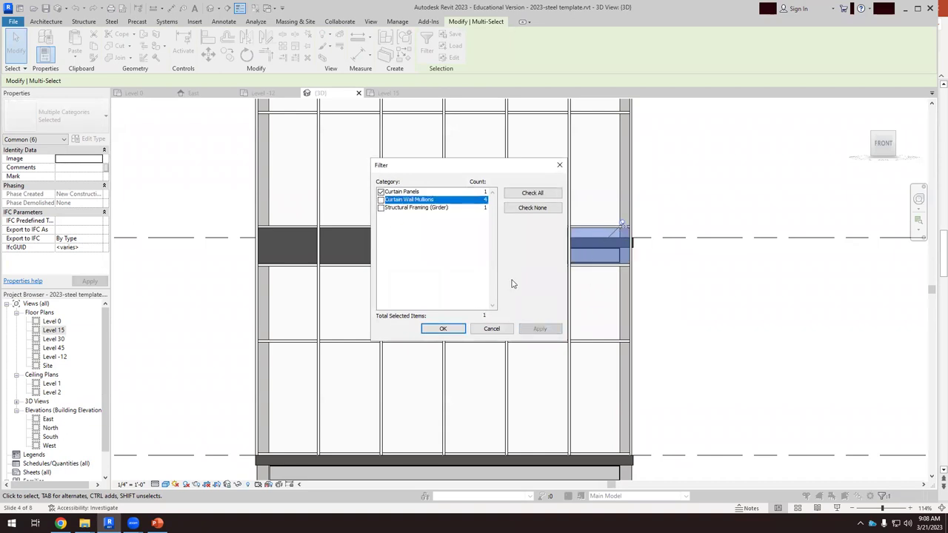
{"action": "left_click", "coordinate": [443, 329]}
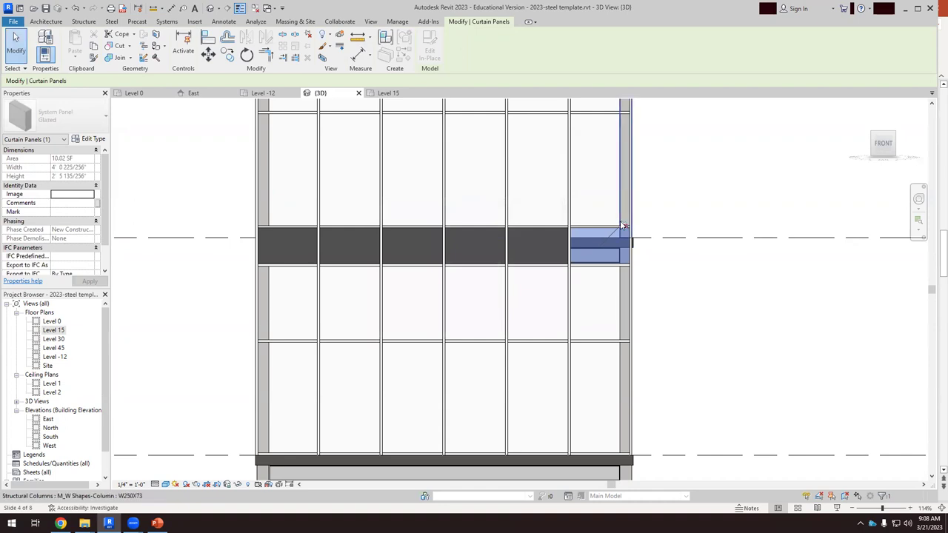
{"action": "left_click", "coordinate": [60, 115]}
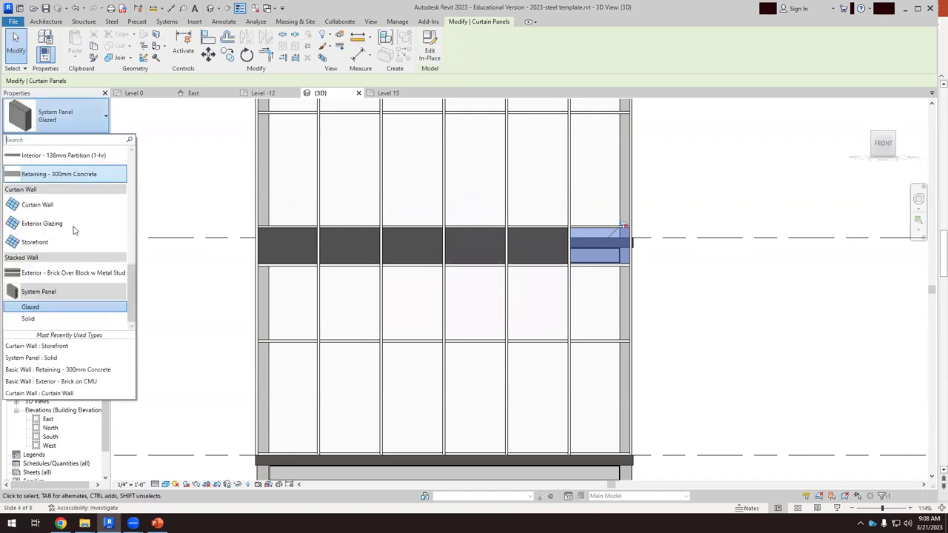
{"action": "left_click", "coordinate": [29, 319]}
{"action": "left_click", "coordinate": [705, 279]}
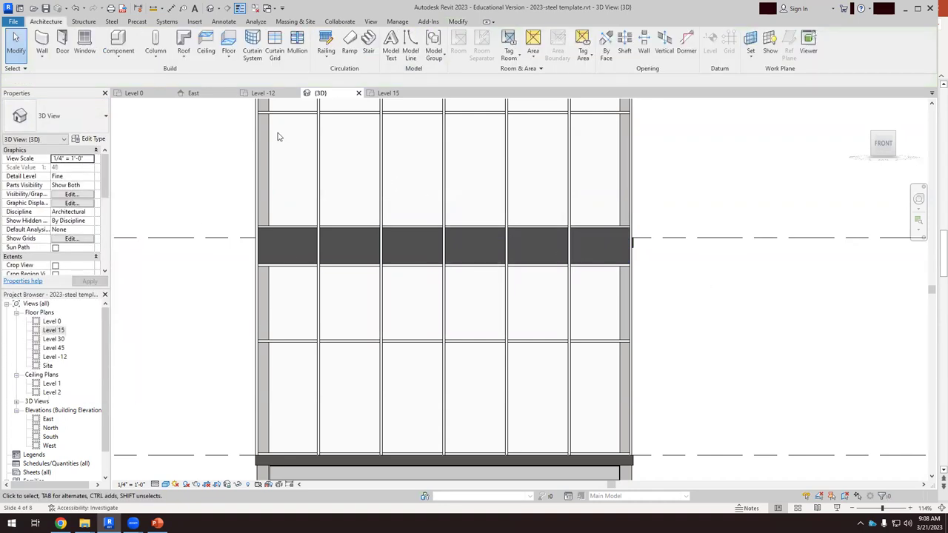
Examine the completed solid spandrel band against the Level 30 slab, beam and columns from several 3D angles
{"action": "scroll", "coordinate": [277, 133], "scroll_direction": "down", "scroll_amount": 3}
{"action": "scroll", "coordinate": [490, 242], "scroll_direction": "down", "scroll_amount": 2}
{"action": "middle_click_drag", "start_coordinate": [501, 267], "coordinate": [630, 191], "text": "shift"}
{"action": "scroll", "coordinate": [618, 183], "scroll_direction": "up", "scroll_amount": 5}
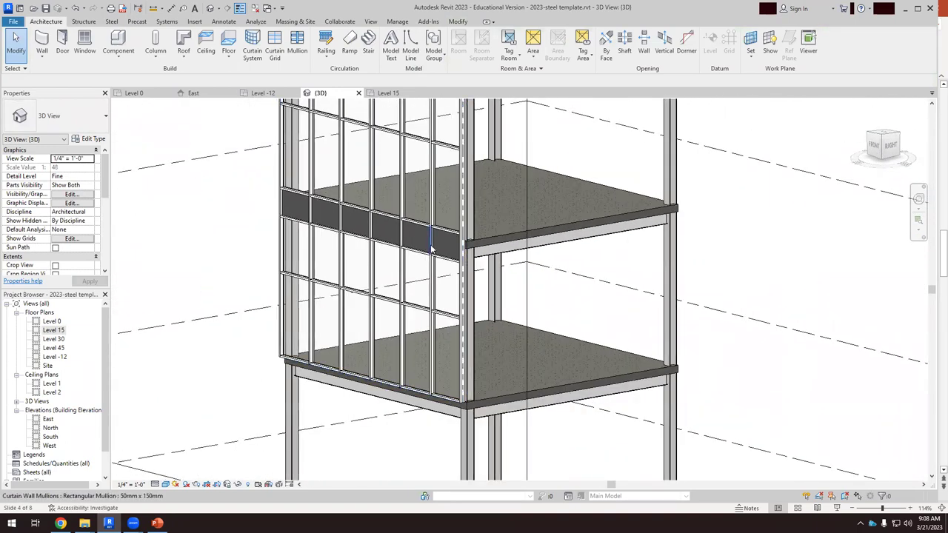
{"action": "scroll", "coordinate": [427, 265], "scroll_direction": "up", "scroll_amount": 1}
{"action": "scroll", "coordinate": [440, 359], "scroll_direction": "up", "scroll_amount": 1}
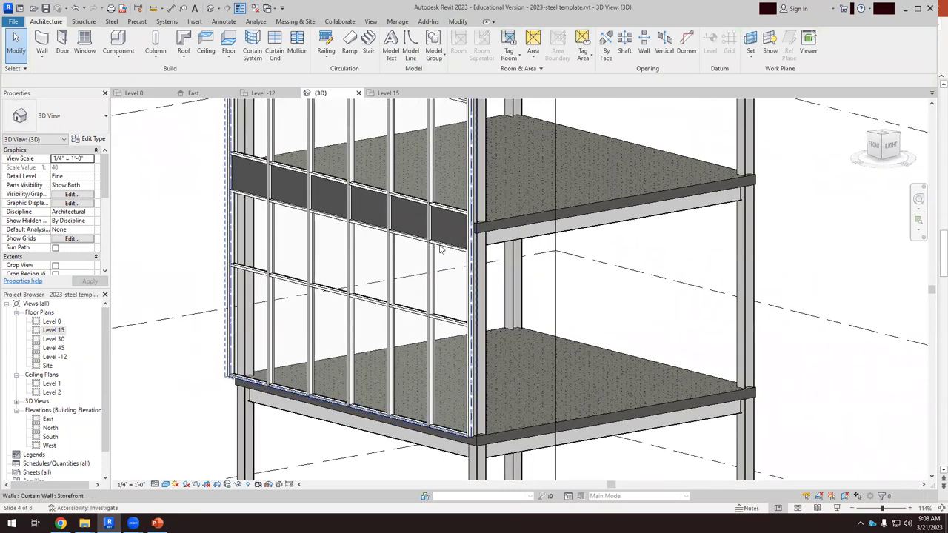
{"action": "scroll", "coordinate": [449, 224], "scroll_direction": "down", "scroll_amount": 1}
{"action": "scroll", "coordinate": [449, 224], "scroll_direction": "down", "scroll_amount": 1}
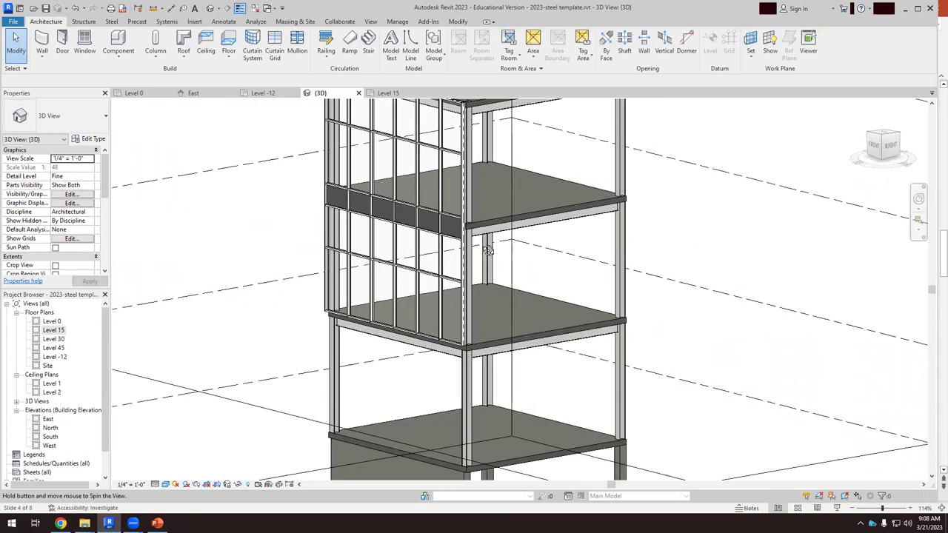
{"action": "middle_click_drag", "start_coordinate": [449, 224], "coordinate": [442, 225], "text": "shift"}
{"action": "scroll", "coordinate": [710, 322], "scroll_direction": "up", "scroll_amount": 3}
{"action": "scroll", "coordinate": [710, 324], "scroll_direction": "up", "scroll_amount": 1}
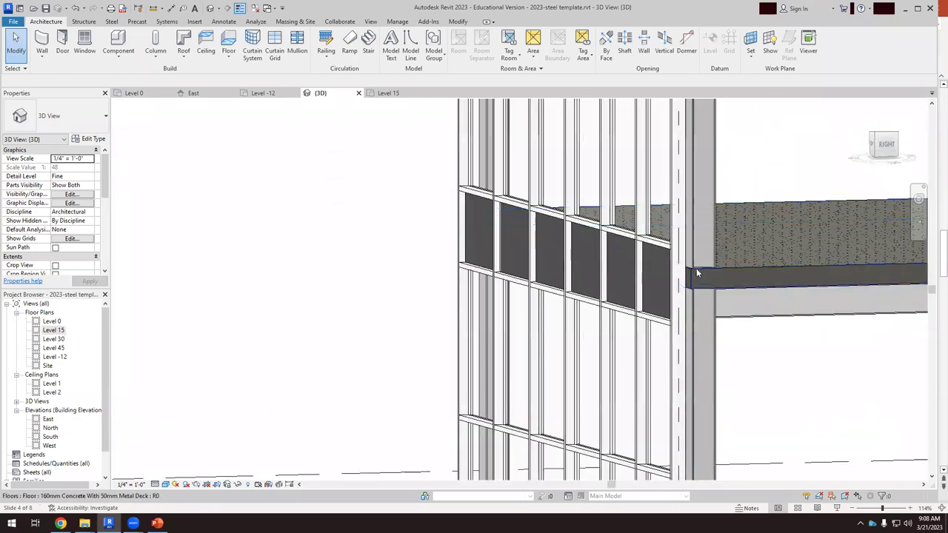
{"action": "scroll", "coordinate": [563, 244], "scroll_direction": "down", "scroll_amount": 4}
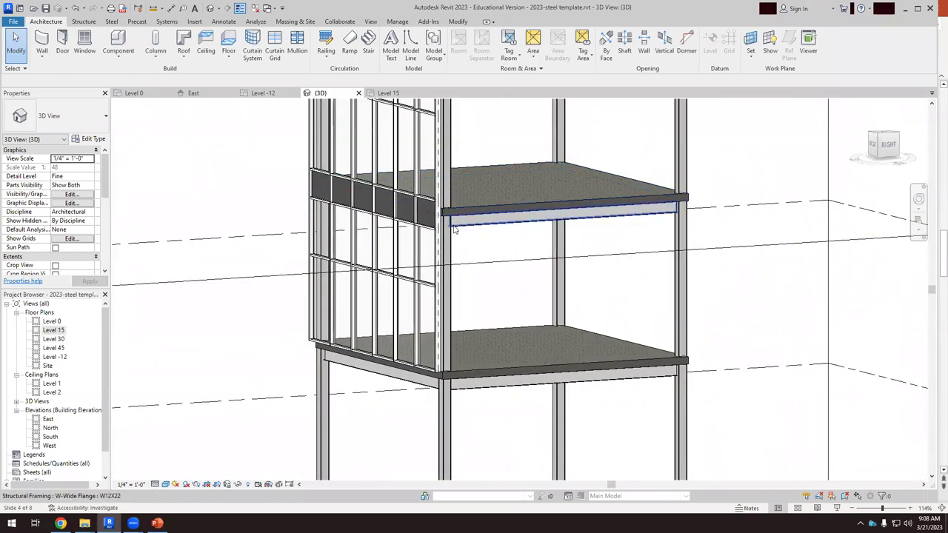
{"action": "scroll", "coordinate": [468, 227], "scroll_direction": "up", "scroll_amount": 1}
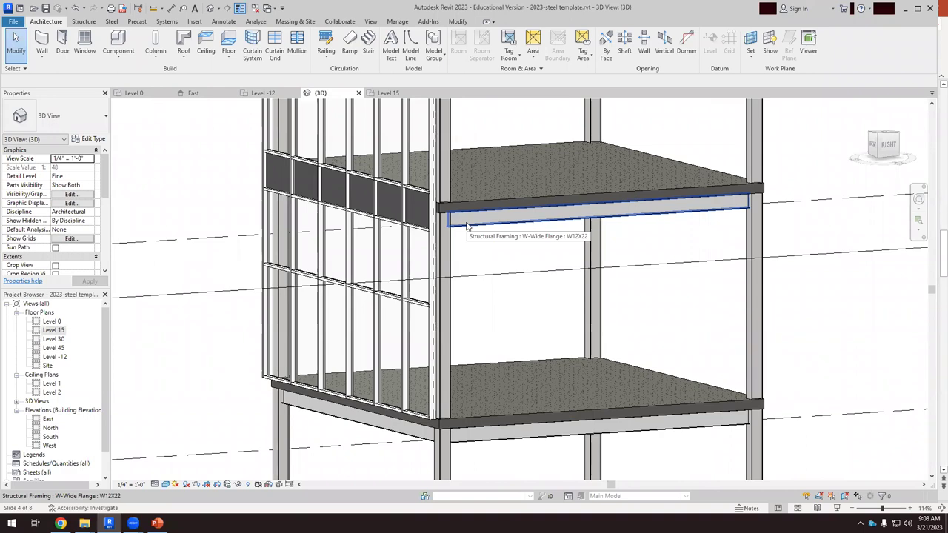
{"action": "scroll", "coordinate": [467, 221], "scroll_direction": "down", "scroll_amount": 1}
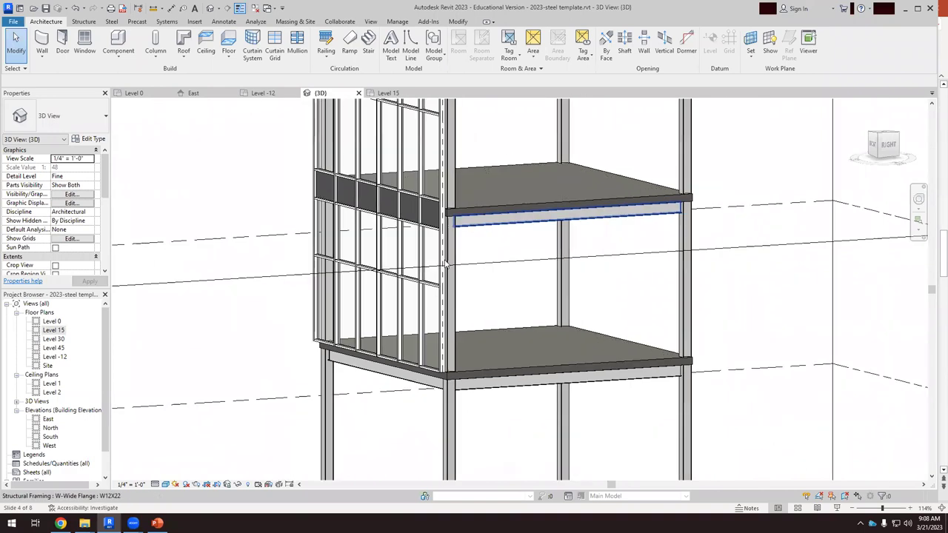
{"action": "left_click", "coordinate": [388, 279]}
{"action": "scroll", "coordinate": [493, 275], "scroll_direction": "down", "scroll_amount": 5}
{"action": "key", "text": "Escape"}
{"action": "middle_click_drag", "start_coordinate": [474, 321], "coordinate": [370, 289], "text": "shift"}
{"action": "scroll", "coordinate": [348, 274], "scroll_direction": "up", "scroll_amount": 5}
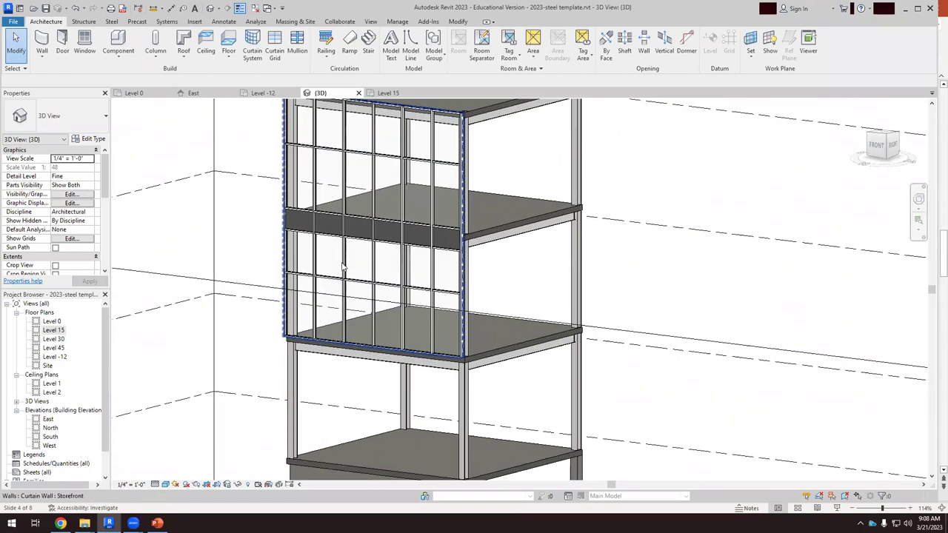
{"action": "scroll", "coordinate": [390, 269], "scroll_direction": "up", "scroll_amount": 3}
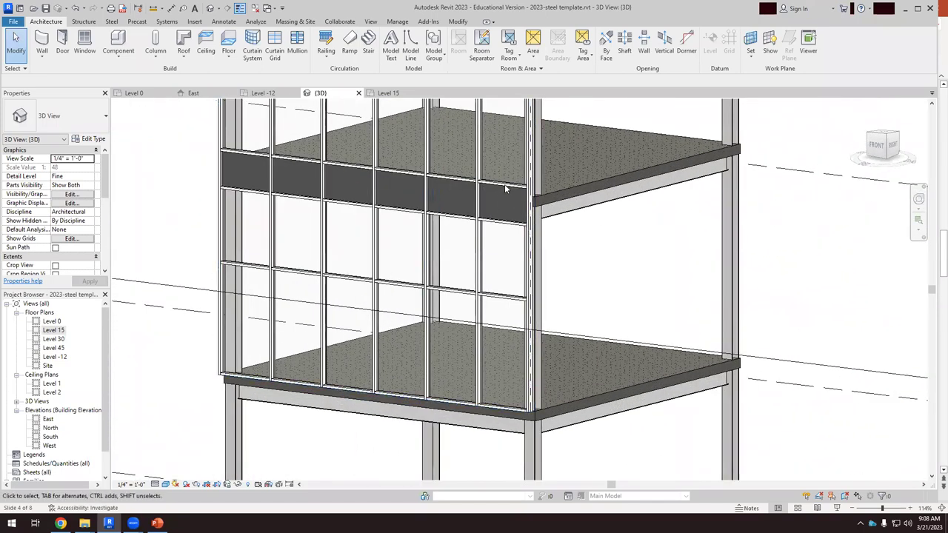
Delete the intermediate horizontal mullion in the fifth bay of the curtain wall between Level 15 and Level 30
{"action": "left_click", "coordinate": [452, 293]}
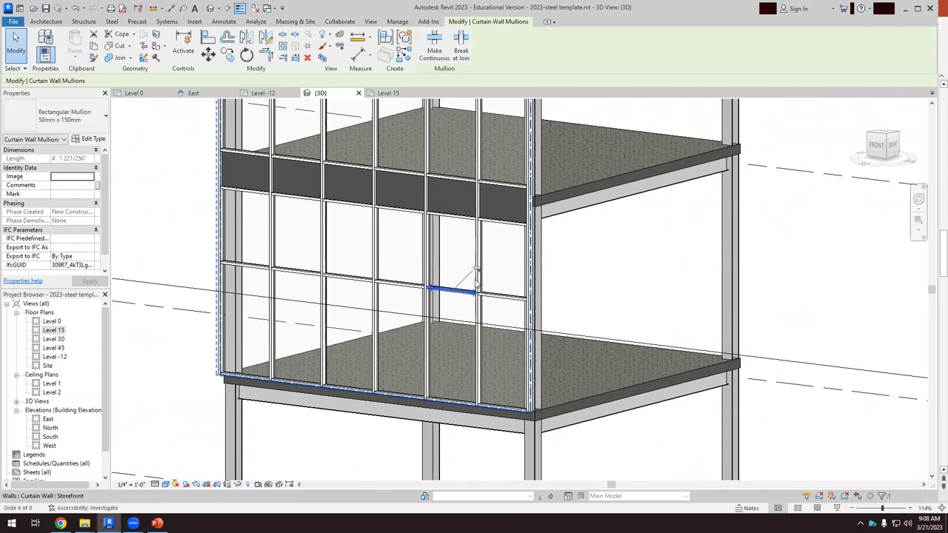
{"action": "key", "text": "Delete"}
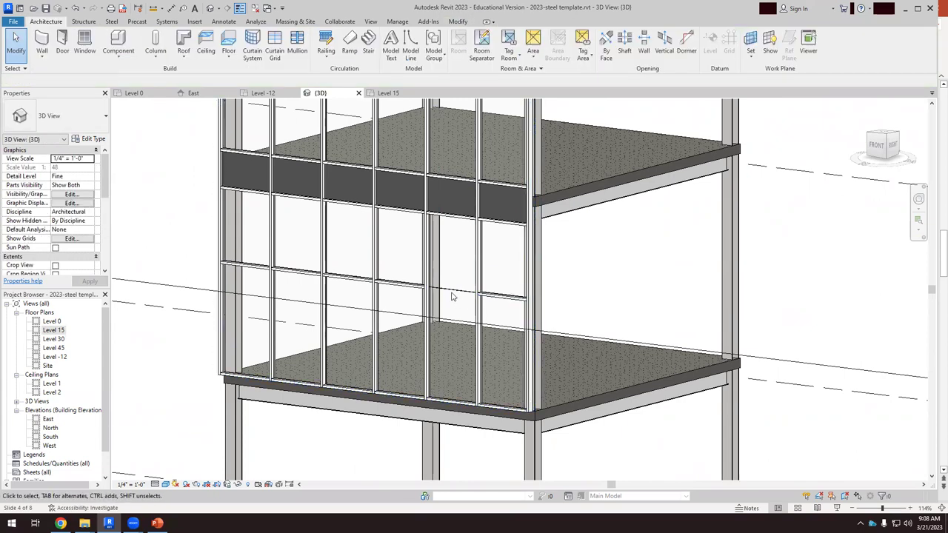
{"action": "left_click", "coordinate": [467, 293]}
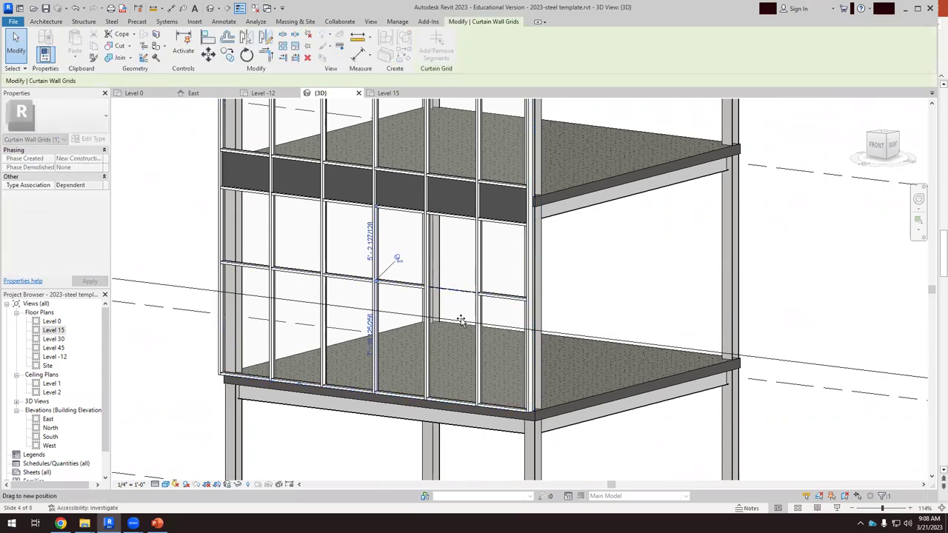
{"action": "left_click", "coordinate": [562, 292]}
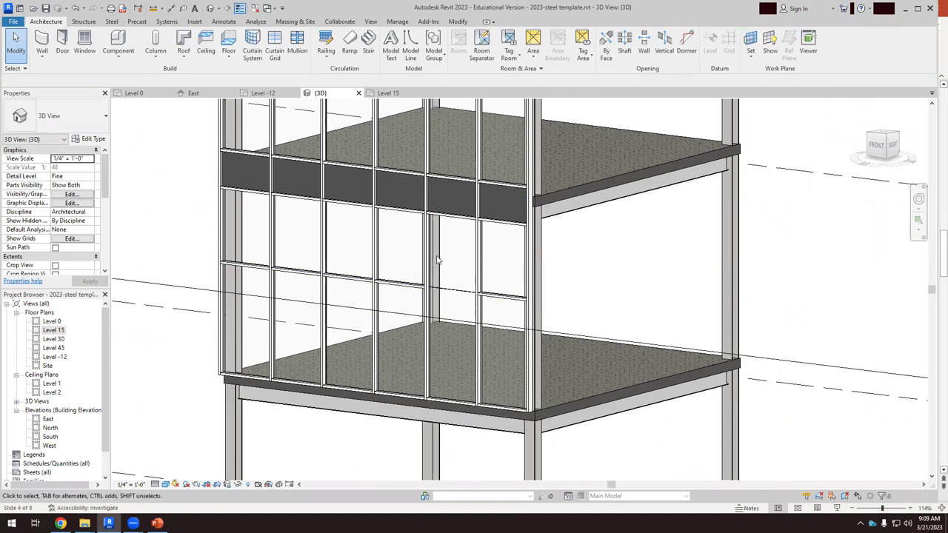
Add One Segment horizontal curtain grids in the fifth bay below the spandrel band, one in the upper panel and one at the lower panel's midpoint
{"action": "left_click", "coordinate": [276, 48]}
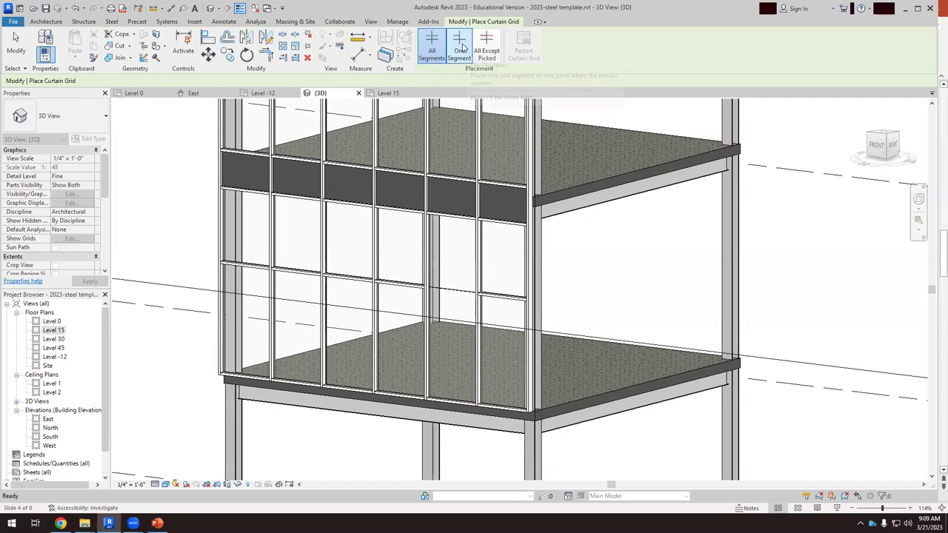
{"action": "left_click", "coordinate": [461, 50]}
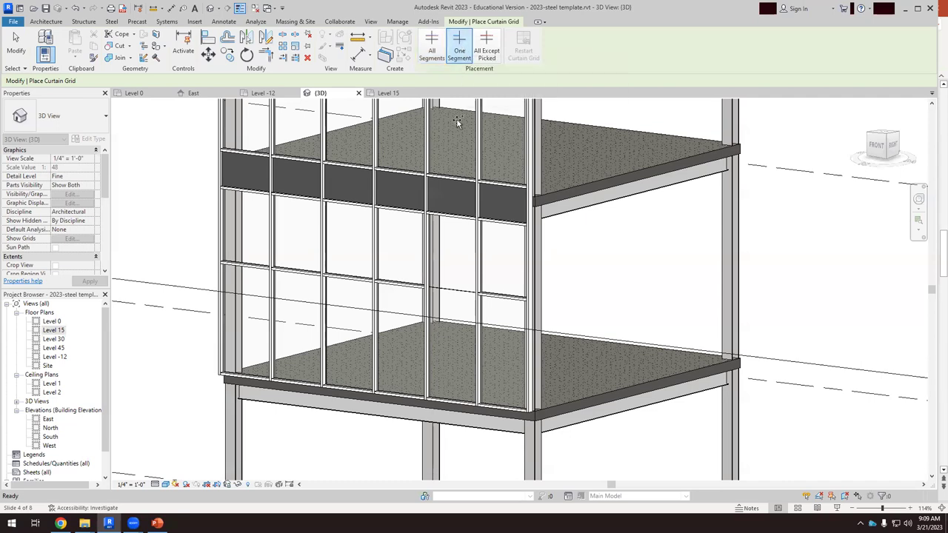
{"action": "left_click", "coordinate": [479, 248]}
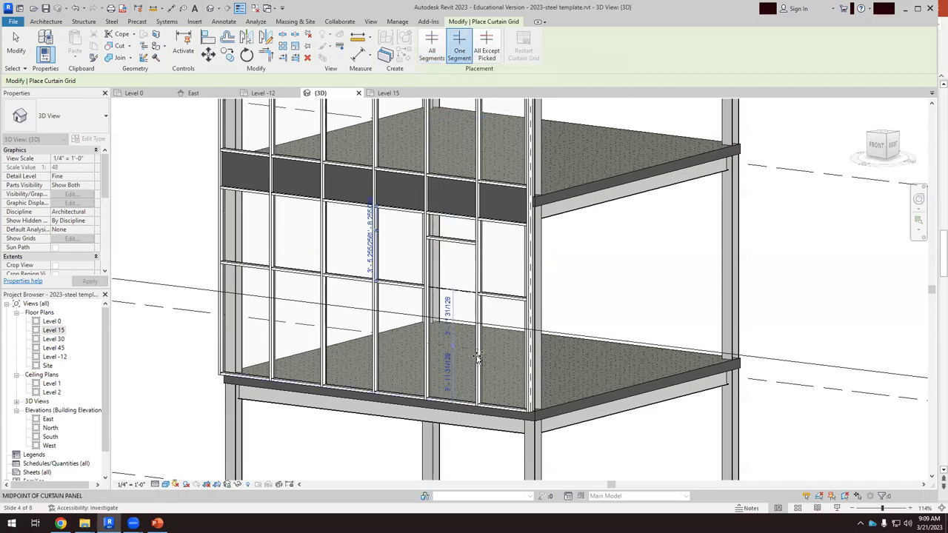
{"action": "left_click", "coordinate": [534, 393]}
Add One Segment horizontal curtain grids in the upper and lower panels of the third bay below the spandrel band, and end grid placement
{"action": "scroll", "coordinate": [459, 270], "scroll_direction": "down", "scroll_amount": 2}
{"action": "scroll", "coordinate": [387, 259], "scroll_direction": "up", "scroll_amount": 2}
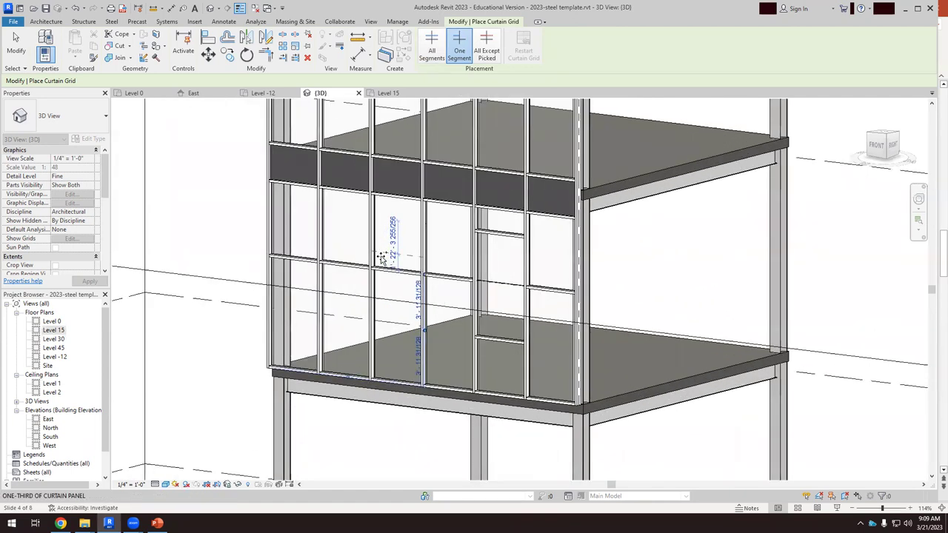
{"action": "left_click", "coordinate": [415, 230]}
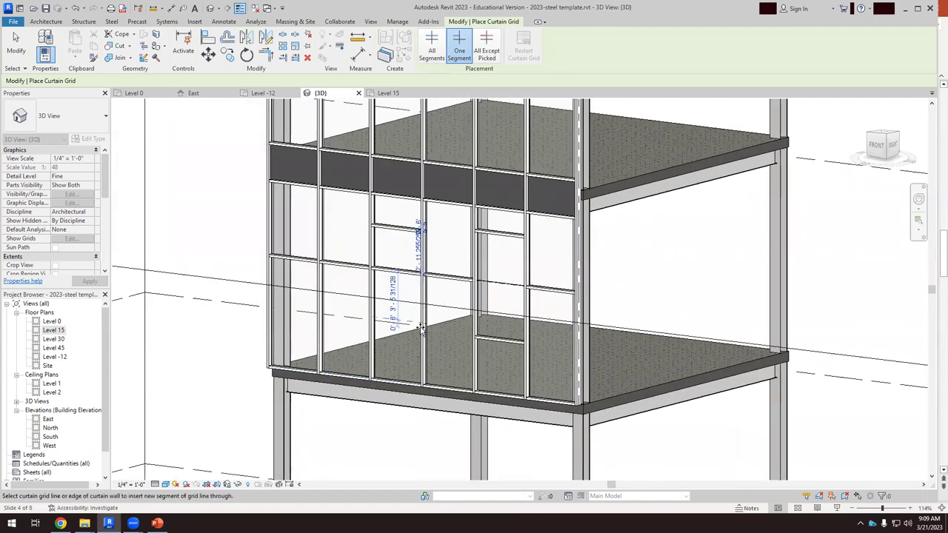
{"action": "left_click", "coordinate": [407, 326]}
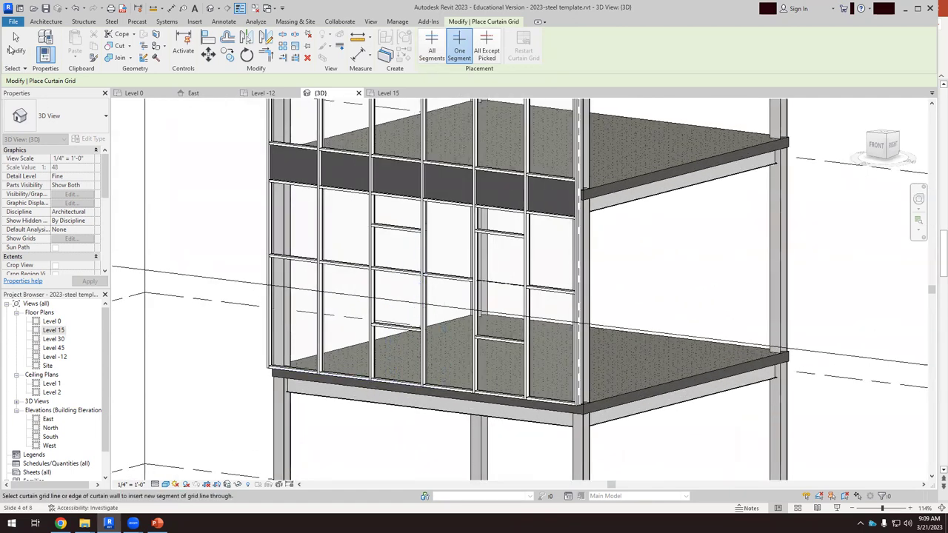
{"action": "left_click", "coordinate": [16, 46]}
{"action": "scroll", "coordinate": [535, 314], "scroll_direction": "down", "scroll_amount": 5}
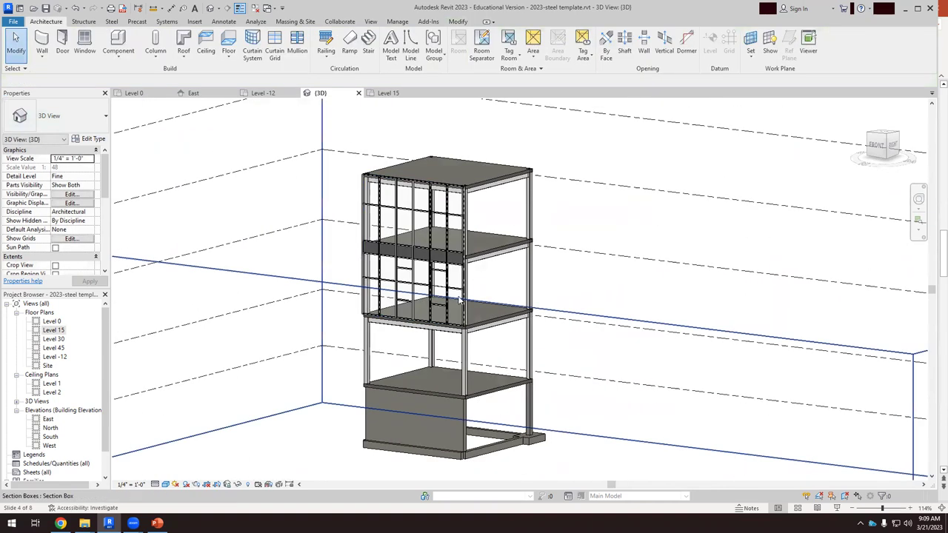
{"action": "scroll", "coordinate": [459, 300], "scroll_direction": "up", "scroll_amount": 5}
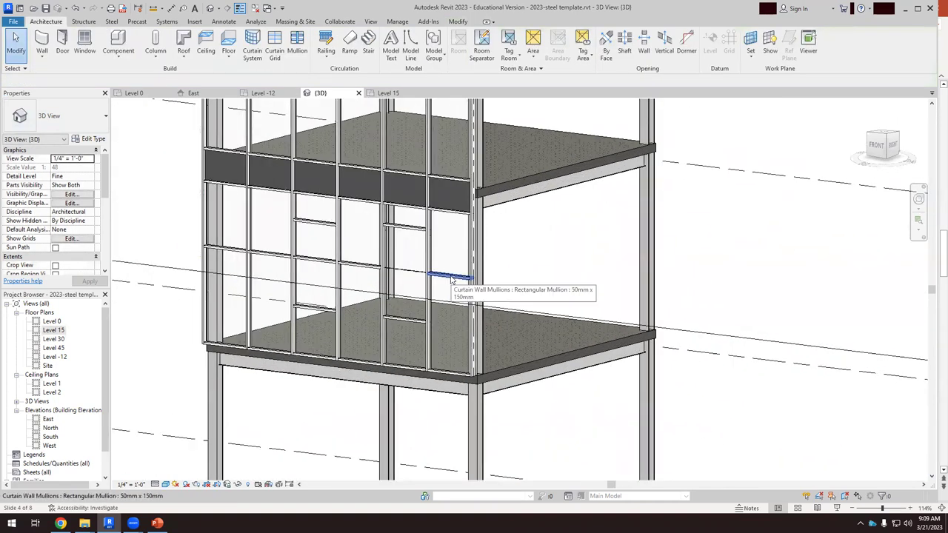
{"action": "scroll", "coordinate": [451, 280], "scroll_direction": "down", "scroll_amount": 5}
{"action": "middle_click_drag", "start_coordinate": [451, 279], "coordinate": [533, 319], "text": "shift"}
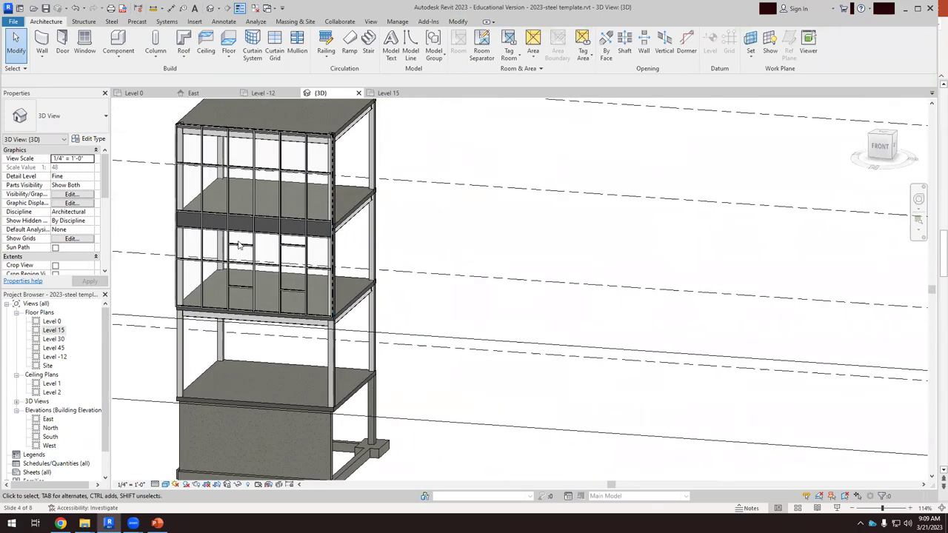
Examine the curtain wall's added horizontal segments, spandrel band and top edge against the floor slabs from the front and front-right 3D angles
{"action": "scroll", "coordinate": [585, 309], "scroll_direction": "up", "scroll_amount": 3}
{"action": "scroll", "coordinate": [607, 282], "scroll_direction": "down", "scroll_amount": 3}
{"action": "scroll", "coordinate": [636, 245], "scroll_direction": "up", "scroll_amount": 3}
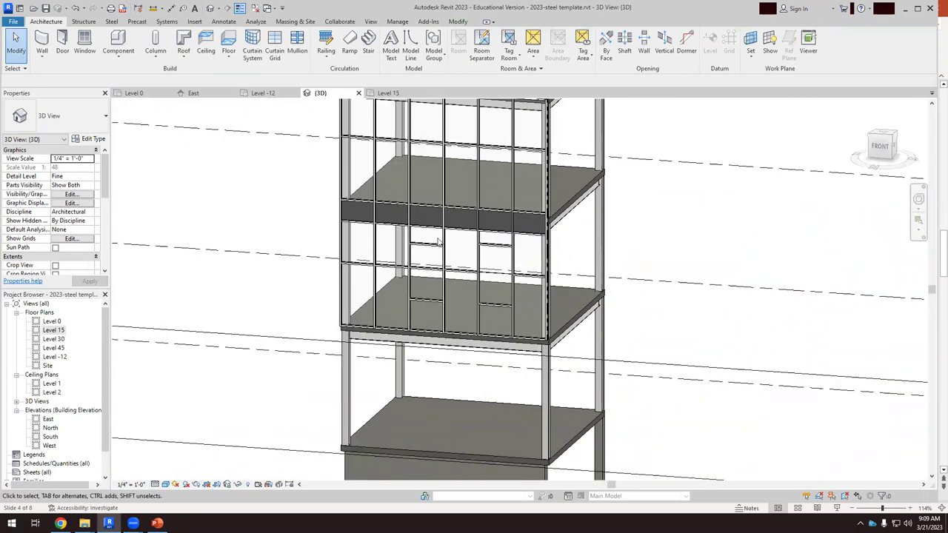
{"action": "scroll", "coordinate": [598, 306], "scroll_direction": "down", "scroll_amount": 4}
{"action": "middle_click_drag", "start_coordinate": [599, 306], "coordinate": [656, 250], "text": "shift"}
{"action": "scroll", "coordinate": [656, 250], "scroll_direction": "up", "scroll_amount": 4}
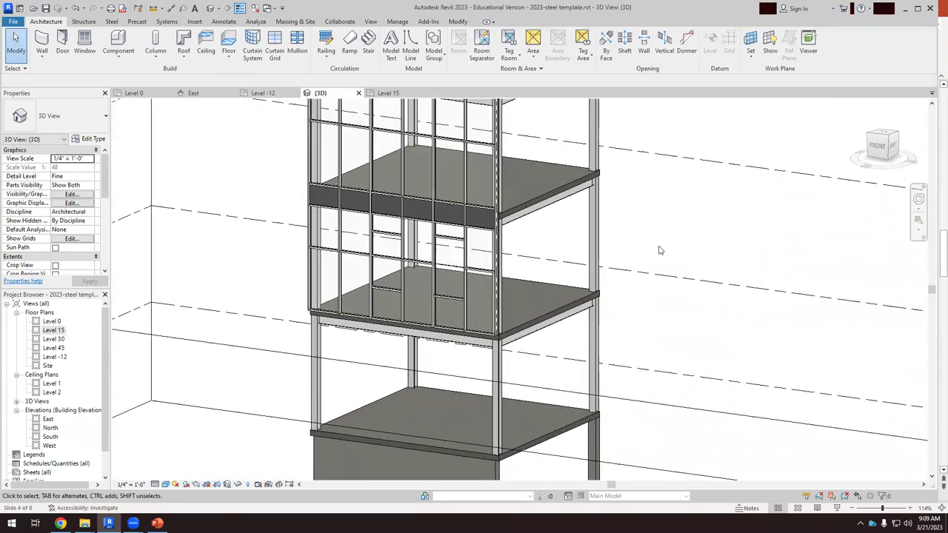
{"action": "scroll", "coordinate": [489, 222], "scroll_direction": "up", "scroll_amount": 4}
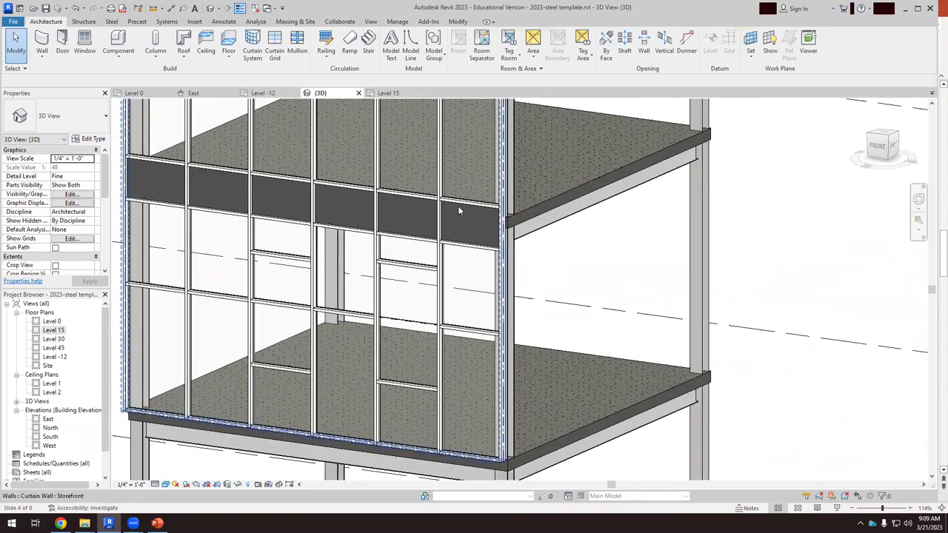
{"action": "scroll", "coordinate": [423, 244], "scroll_direction": "down", "scroll_amount": 2}
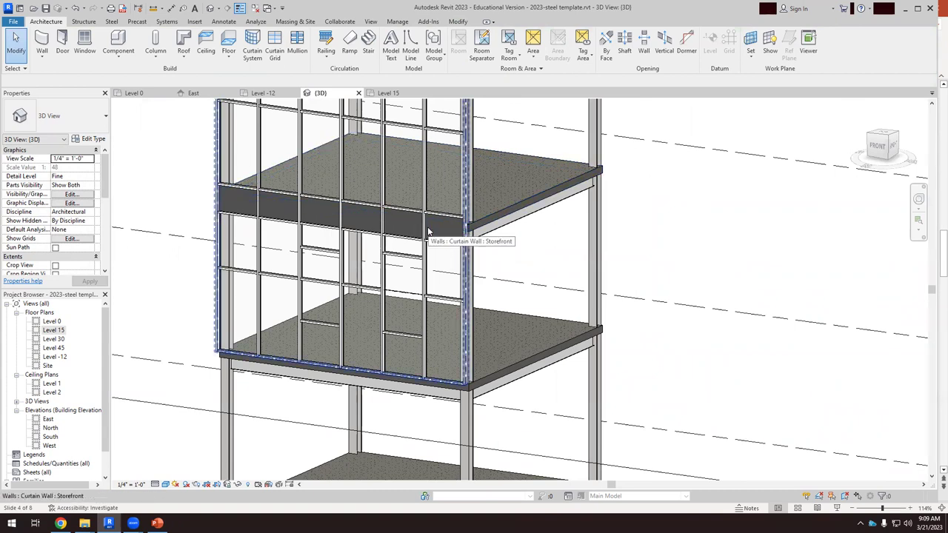
{"action": "scroll", "coordinate": [402, 274], "scroll_direction": "down", "scroll_amount": 4}
{"action": "middle_click_drag", "start_coordinate": [406, 298], "coordinate": [377, 301], "text": "shift"}
{"action": "scroll", "coordinate": [546, 234], "scroll_direction": "up", "scroll_amount": 5}
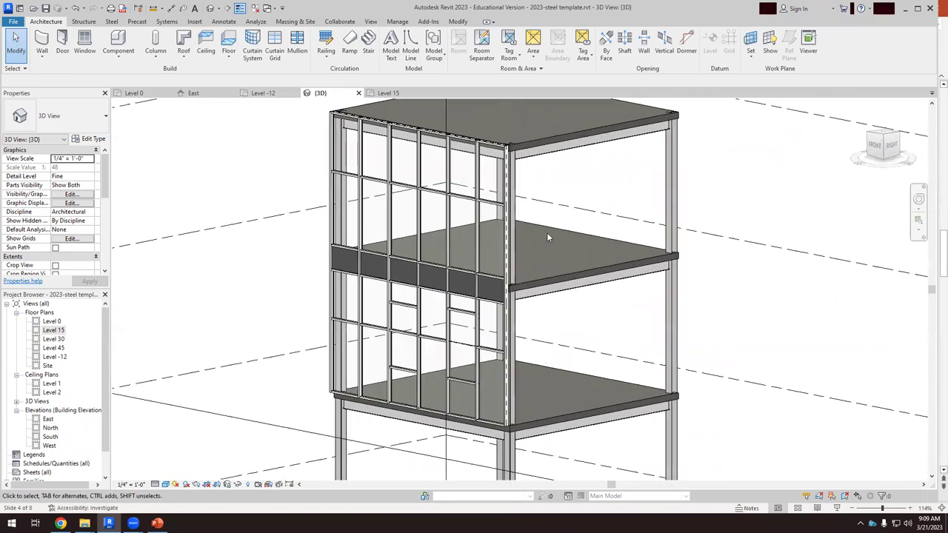
{"action": "scroll", "coordinate": [453, 129], "scroll_direction": "up", "scroll_amount": 3}
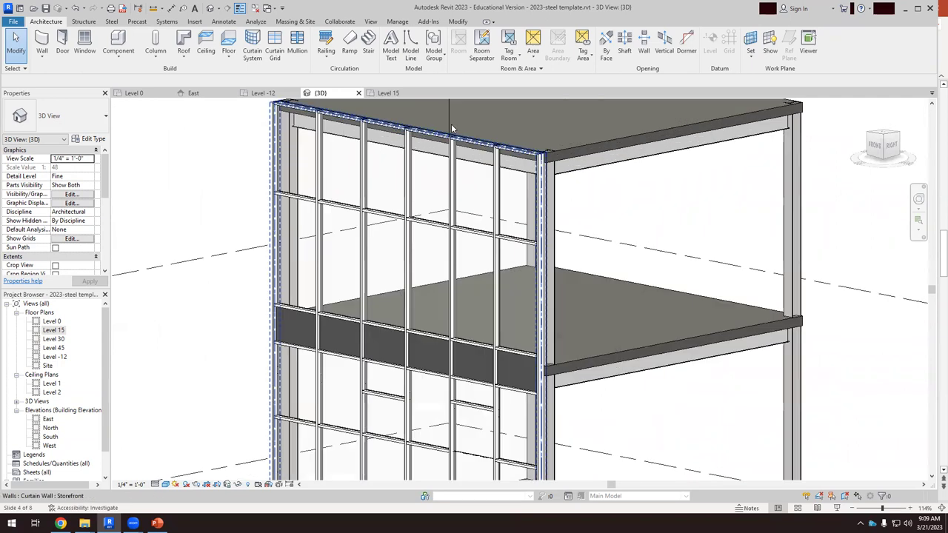
{"action": "scroll", "coordinate": [453, 129], "scroll_direction": "up", "scroll_amount": 3}
{"action": "scroll", "coordinate": [586, 171], "scroll_direction": "down", "scroll_amount": 8}
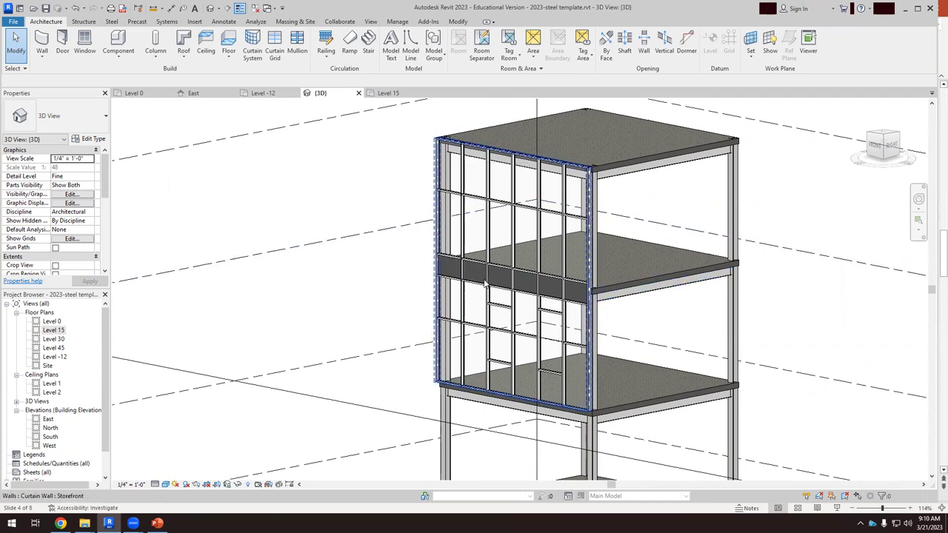
{"action": "scroll", "coordinate": [486, 284], "scroll_direction": "down", "scroll_amount": 1}
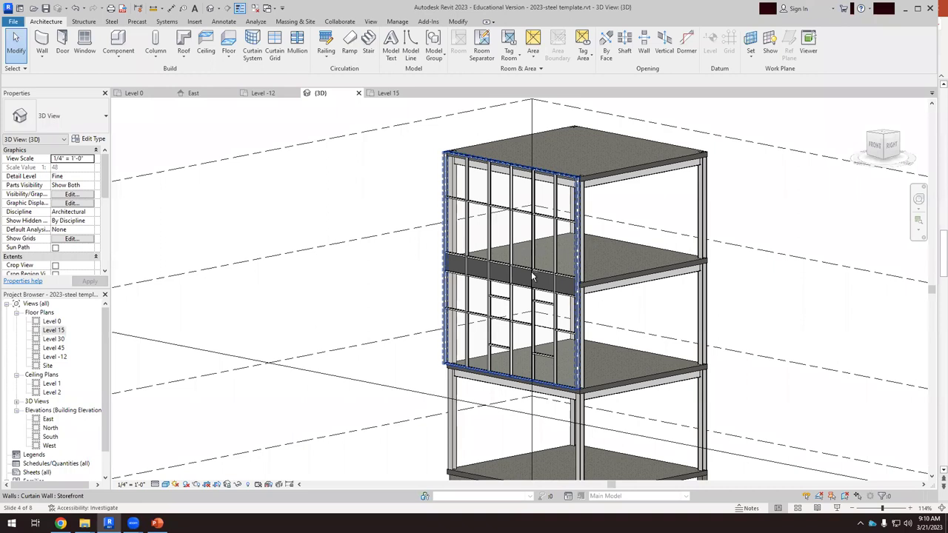
{"action": "scroll", "coordinate": [532, 276], "scroll_direction": "up", "scroll_amount": 5}
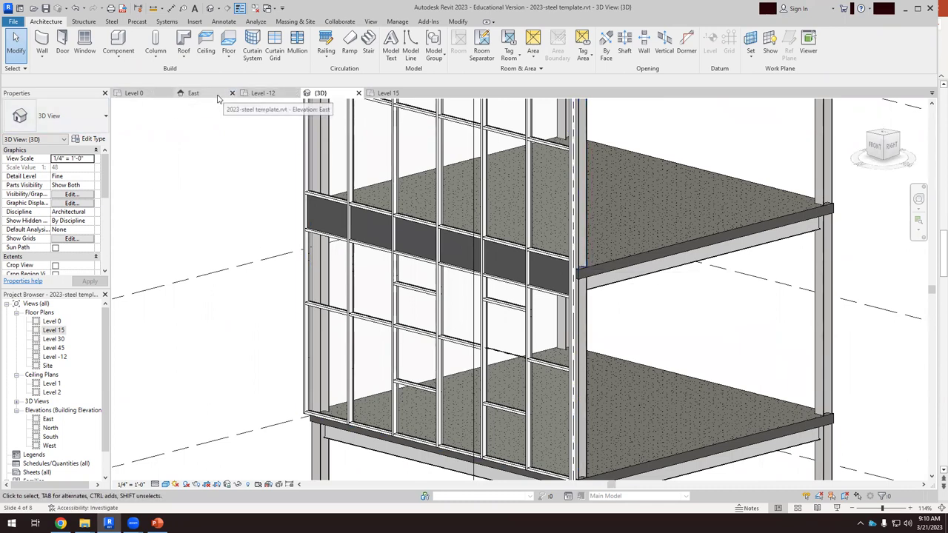
Examine the curtain wall from inside the building, focusing on where its bottom mullions meet the Level 15 slab edge and corner column
{"action": "scroll", "coordinate": [666, 332], "scroll_direction": "down", "scroll_amount": 3}
{"action": "middle_click_drag", "start_coordinate": [665, 331], "coordinate": [430, 292], "text": "shift"}
{"action": "scroll", "coordinate": [430, 292], "scroll_direction": "down", "scroll_amount": 4}
{"action": "scroll", "coordinate": [649, 337], "scroll_direction": "up", "scroll_amount": 8}
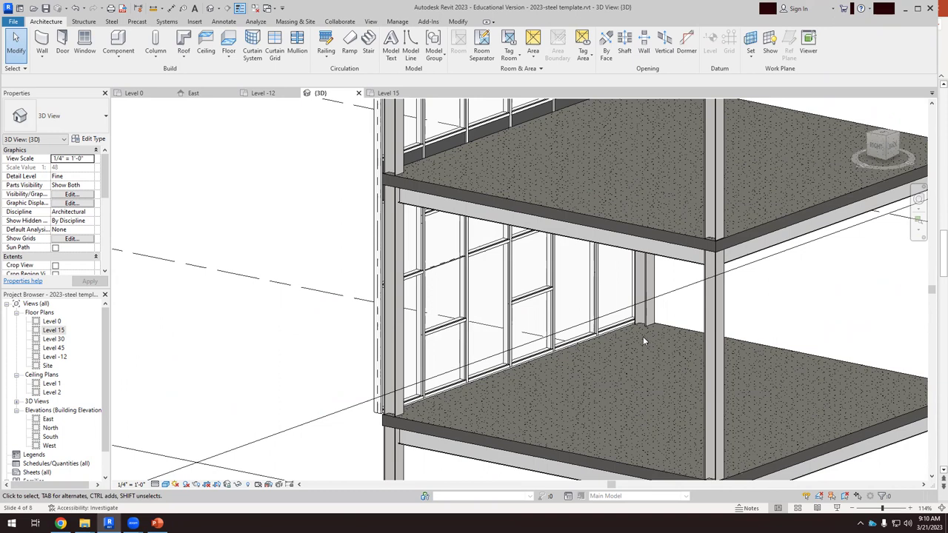
{"action": "scroll", "coordinate": [470, 179], "scroll_direction": "down", "scroll_amount": 3}
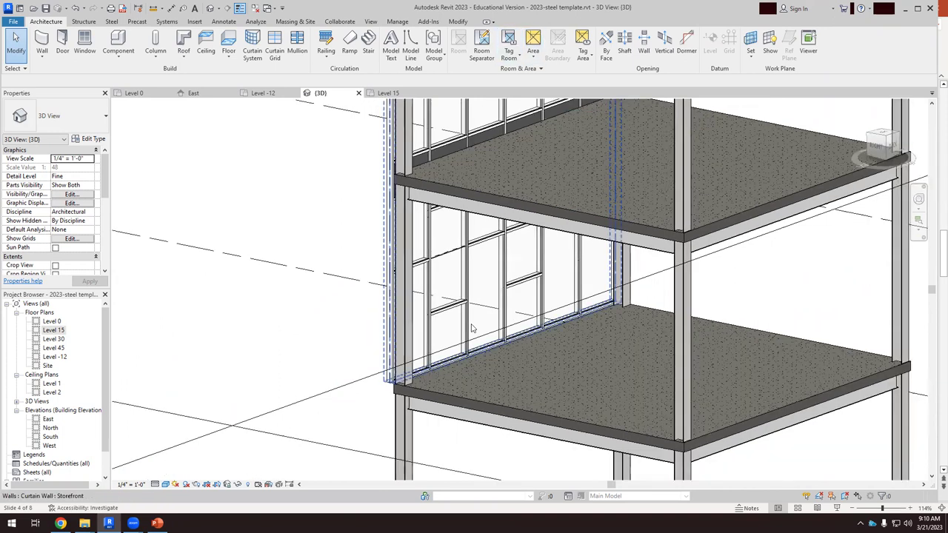
{"action": "scroll", "coordinate": [502, 330], "scroll_direction": "up", "scroll_amount": 2}
{"action": "scroll", "coordinate": [368, 315], "scroll_direction": "up", "scroll_amount": 2}
{"action": "scroll", "coordinate": [369, 315], "scroll_direction": "up", "scroll_amount": 5}
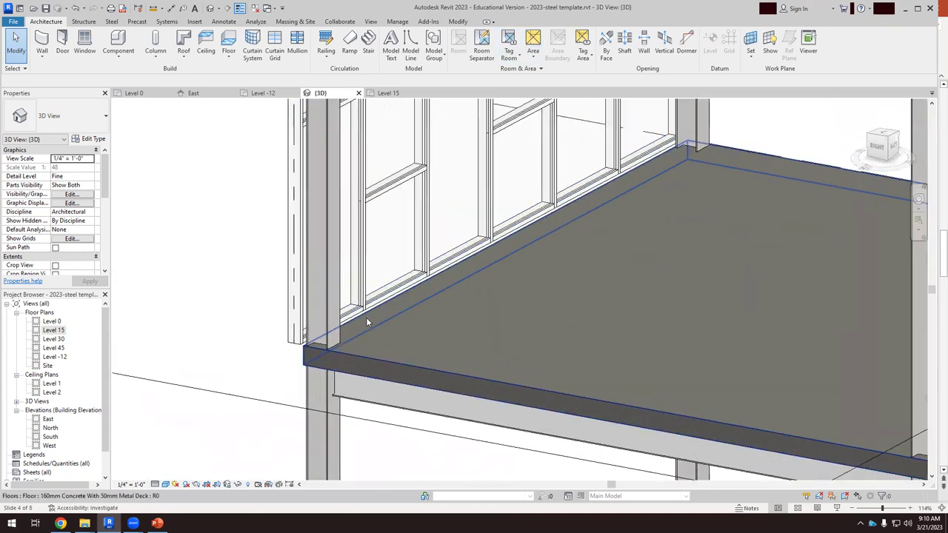
{"action": "scroll", "coordinate": [366, 317], "scroll_direction": "down", "scroll_amount": 3}
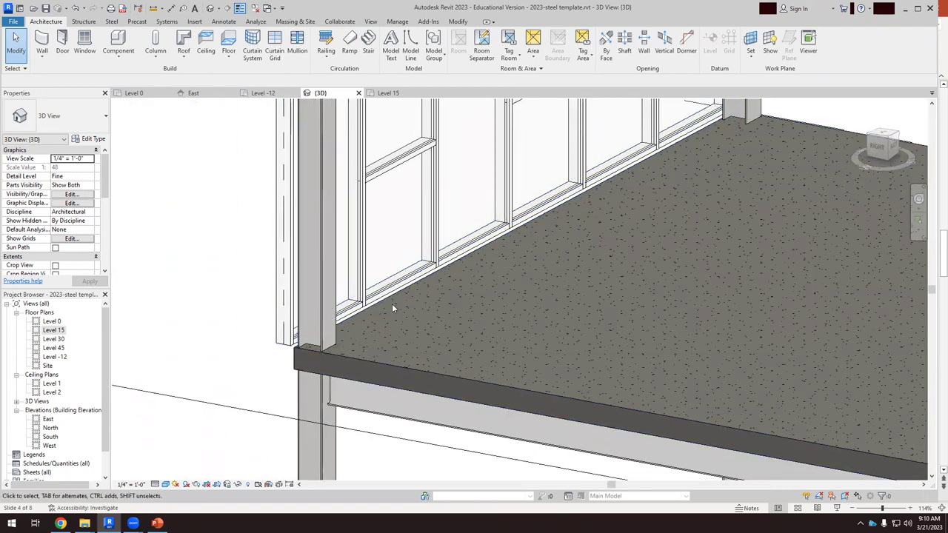
{"action": "scroll", "coordinate": [410, 298], "scroll_direction": "down", "scroll_amount": 5}
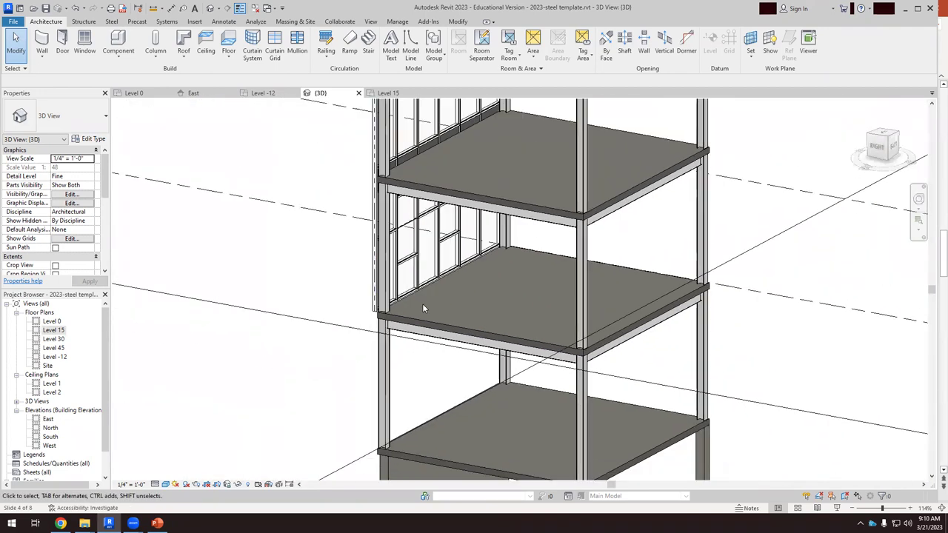
Switch to the double-skin examples presentation in PowerPoint and show the slab-edge bracket connection details on slide 8
{"action": "left_click", "coordinate": [157, 524]}
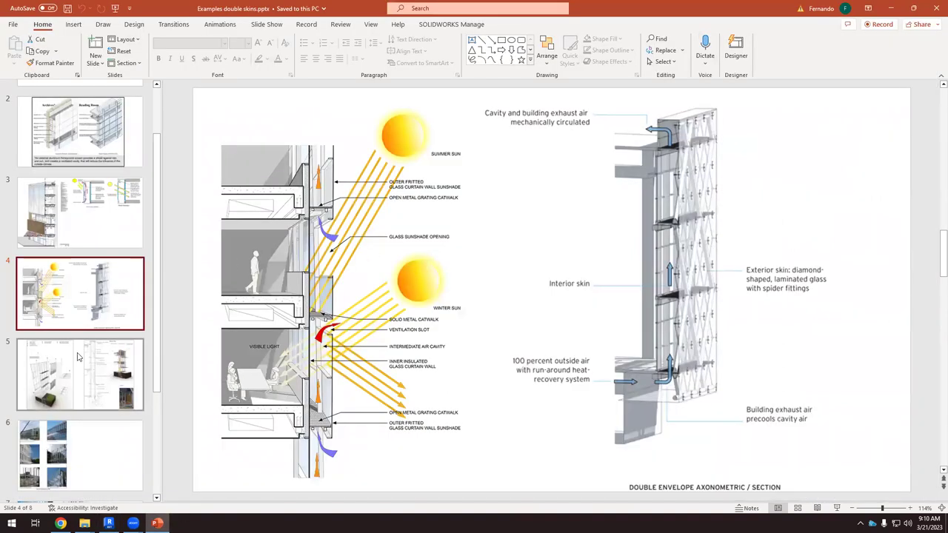
{"action": "scroll", "coordinate": [92, 315], "scroll_direction": "down", "scroll_amount": 3}
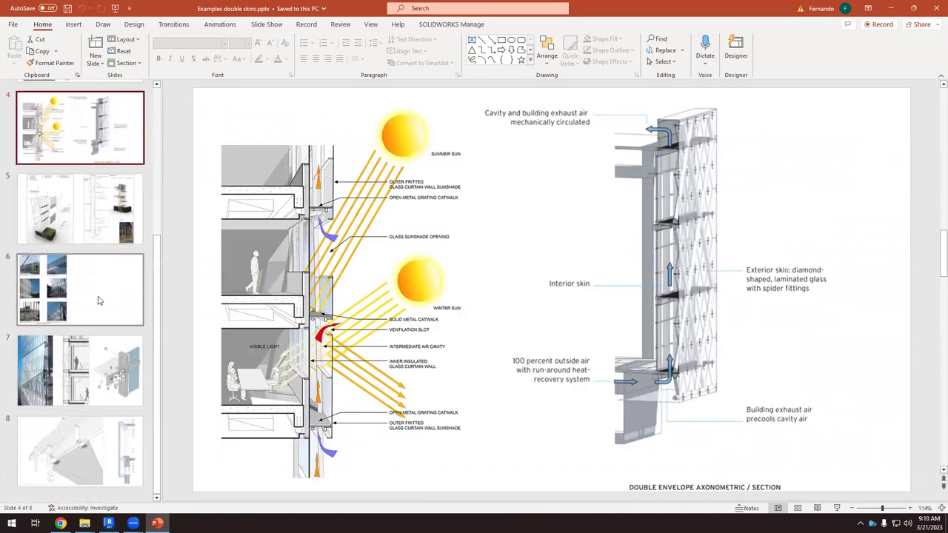
{"action": "left_click", "coordinate": [93, 464]}
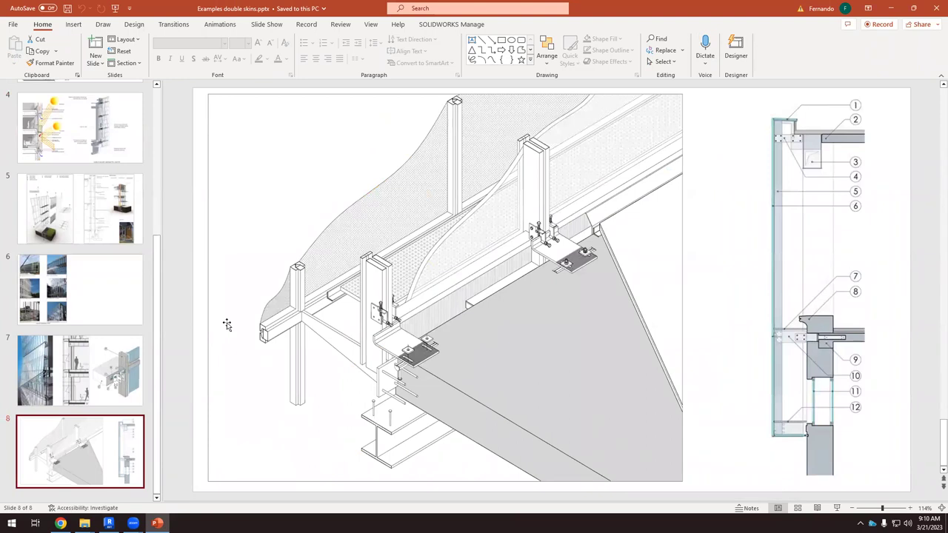
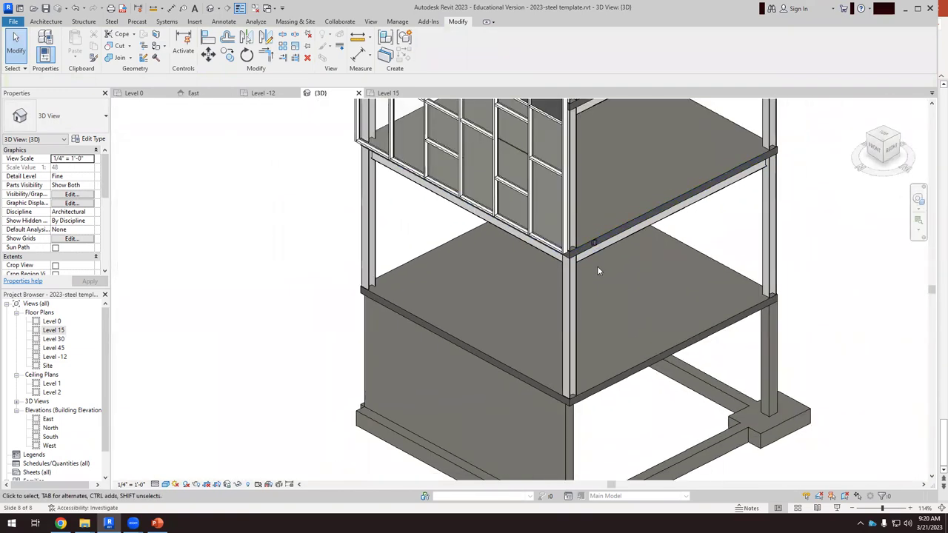
Inspect the support bracket on the Level 15 slab edge near the corner column in the Revit 3D view
{"action": "scroll", "coordinate": [566, 268], "scroll_direction": "up", "scroll_amount": 6}
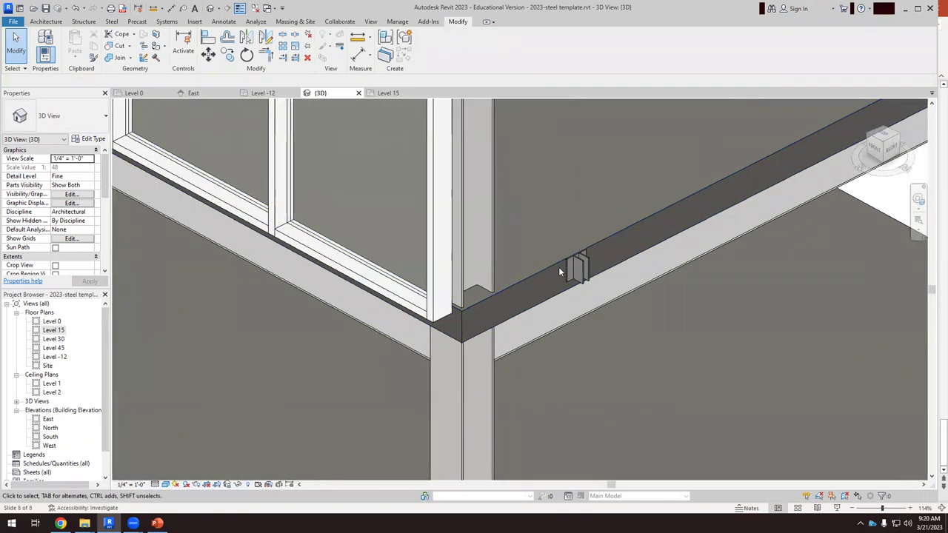
{"action": "scroll", "coordinate": [560, 272], "scroll_direction": "down", "scroll_amount": 4}
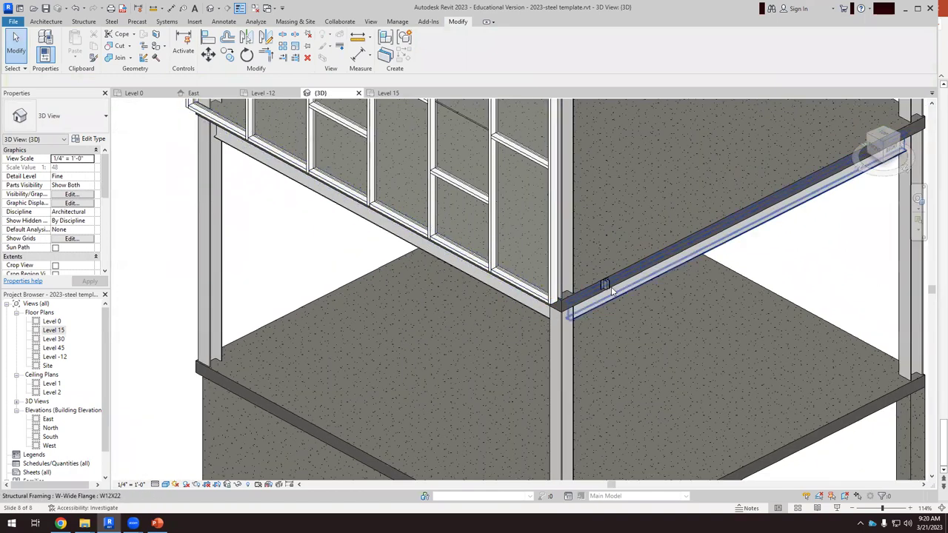
{"action": "scroll", "coordinate": [610, 290], "scroll_direction": "up", "scroll_amount": 4}
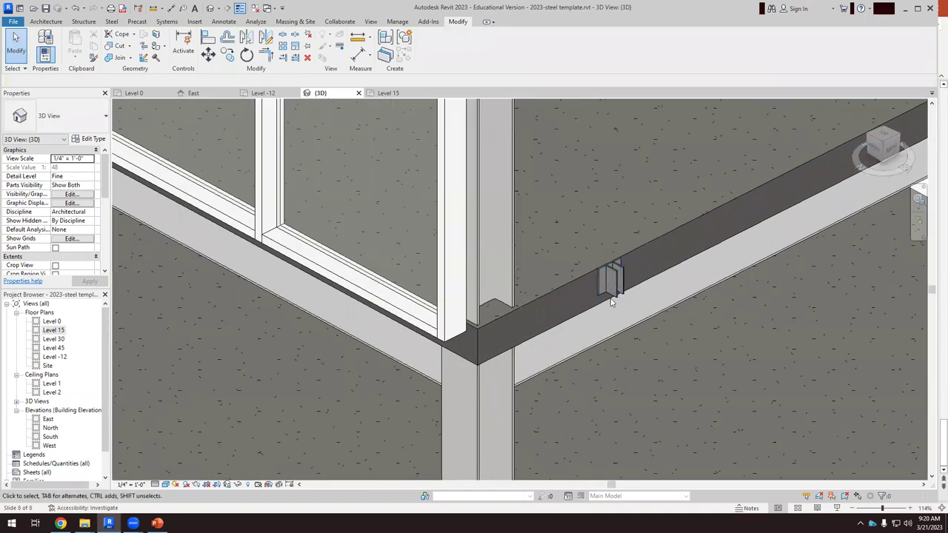
{"action": "scroll", "coordinate": [554, 360], "scroll_direction": "down", "scroll_amount": 5}
{"action": "scroll", "coordinate": [466, 156], "scroll_direction": "down", "scroll_amount": 6}
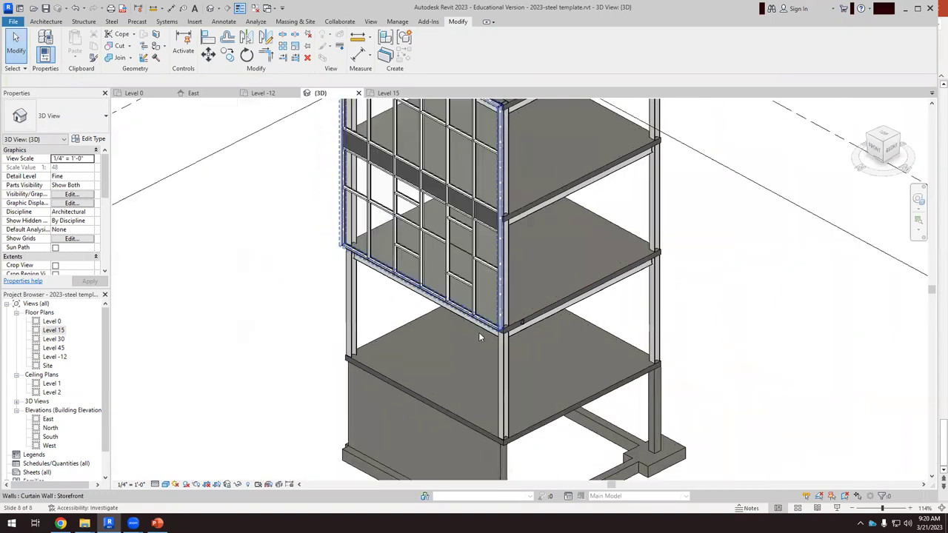
Open the Level 15 floor plan and examine the support bracket on the slab edge and the curtain wall mullions around the corner column
{"action": "left_click", "coordinate": [389, 93]}
{"action": "scroll", "coordinate": [585, 297], "scroll_direction": "down", "scroll_amount": 5}
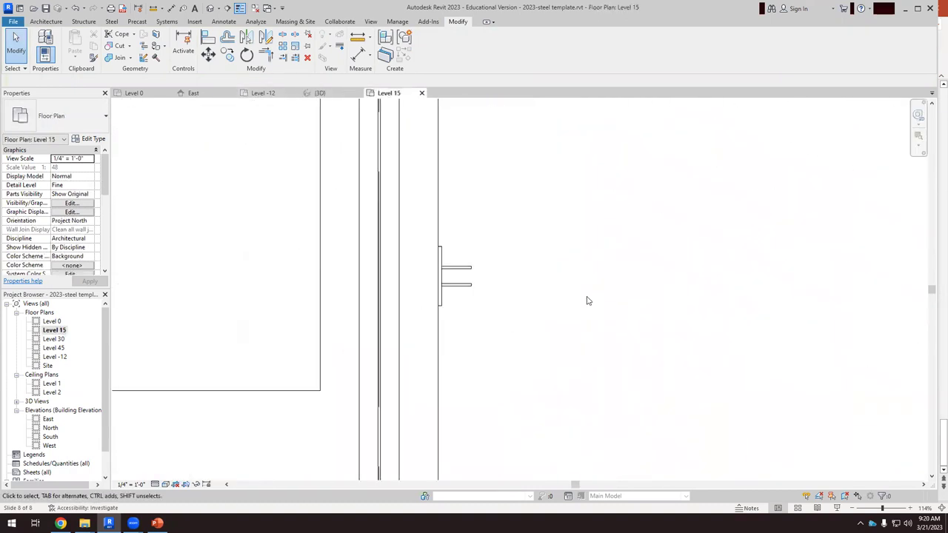
{"action": "scroll", "coordinate": [538, 289], "scroll_direction": "up", "scroll_amount": 1}
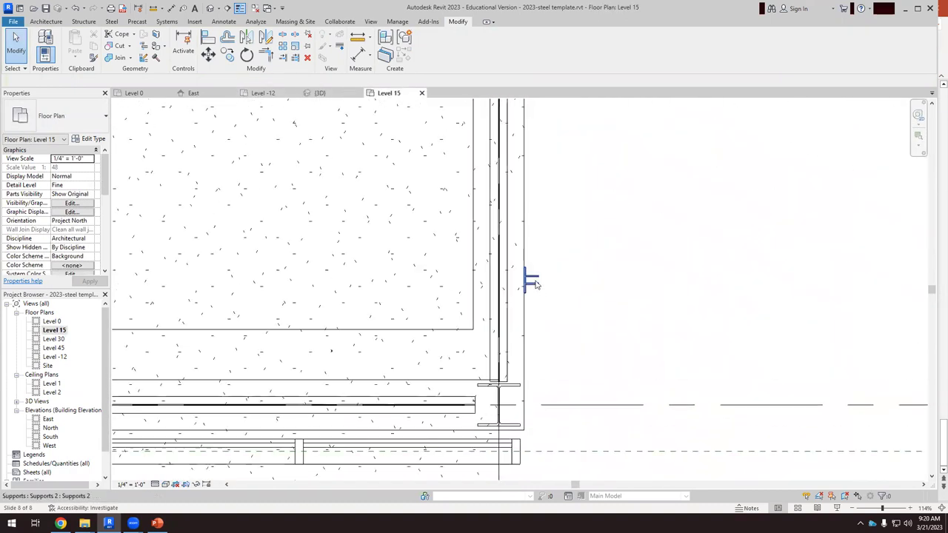
{"action": "left_click", "coordinate": [539, 289]}
{"action": "scroll", "coordinate": [686, 224], "scroll_direction": "down", "scroll_amount": 2}
{"action": "left_click", "coordinate": [457, 393]}
{"action": "scroll", "coordinate": [459, 370], "scroll_direction": "up", "scroll_amount": 3}
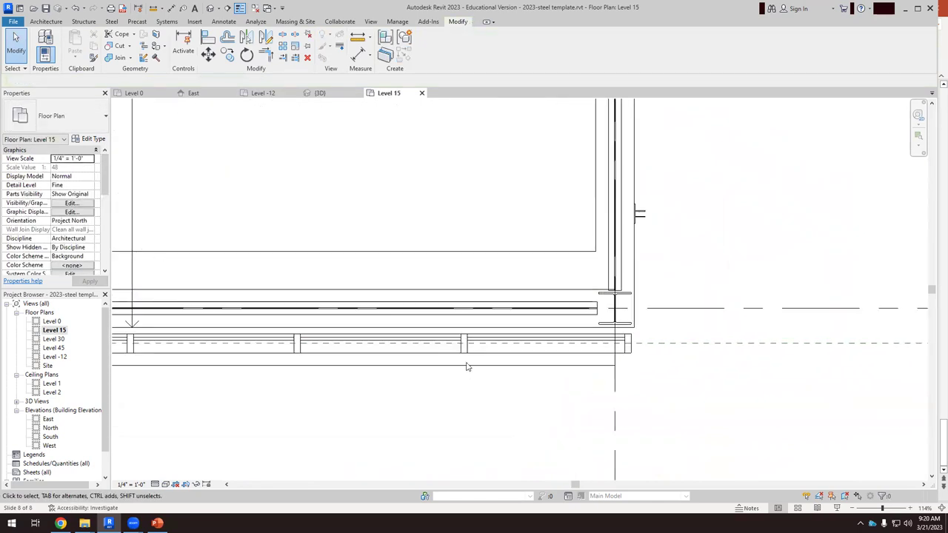
{"action": "scroll", "coordinate": [463, 342], "scroll_direction": "up", "scroll_amount": 1}
{"action": "scroll", "coordinate": [467, 337], "scroll_direction": "down", "scroll_amount": 3}
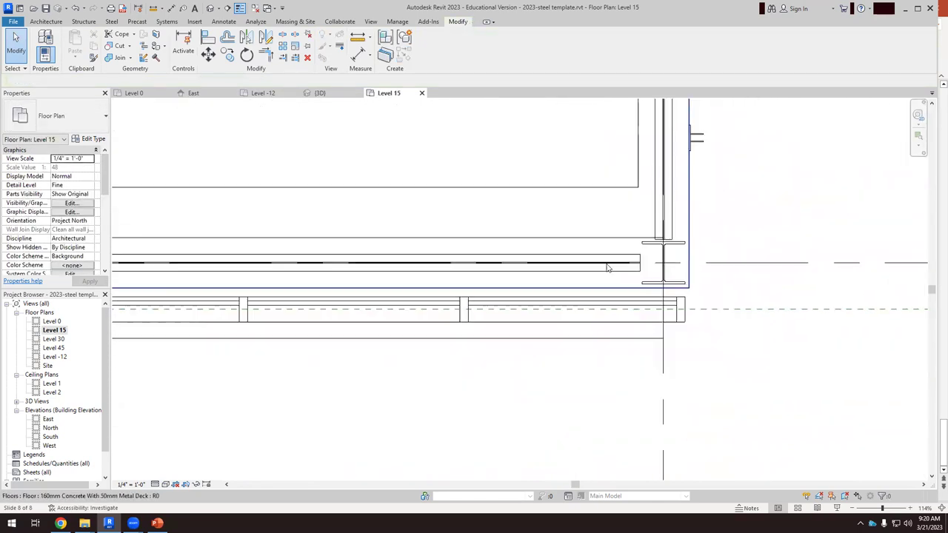
{"action": "scroll", "coordinate": [457, 223], "scroll_direction": "up", "scroll_amount": 4}
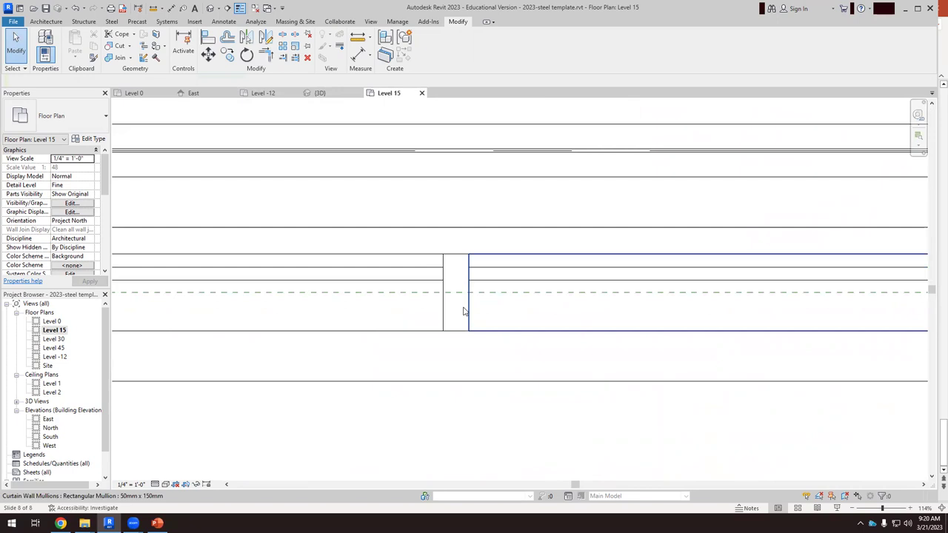
{"action": "scroll", "coordinate": [458, 215], "scroll_direction": "down", "scroll_amount": 2}
{"action": "scroll", "coordinate": [461, 206], "scroll_direction": "up", "scroll_amount": 2}
{"action": "middle_click_drag", "start_coordinate": [462, 222], "coordinate": [237, 282]}
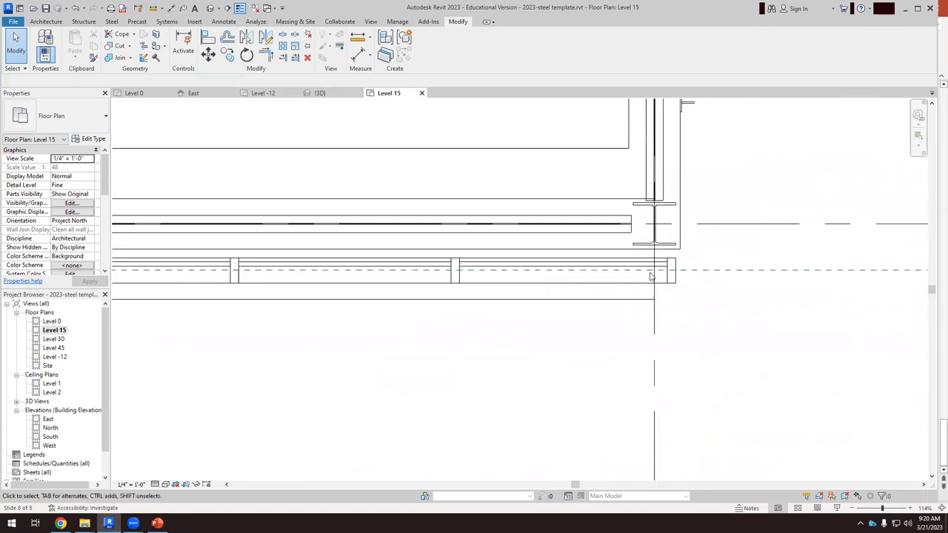
Try a shaded visual style in the Level 15 plan to distinguish the slab from the curtain wall mullions
{"action": "left_click", "coordinate": [165, 485]}
{"action": "left_click", "coordinate": [190, 454]}
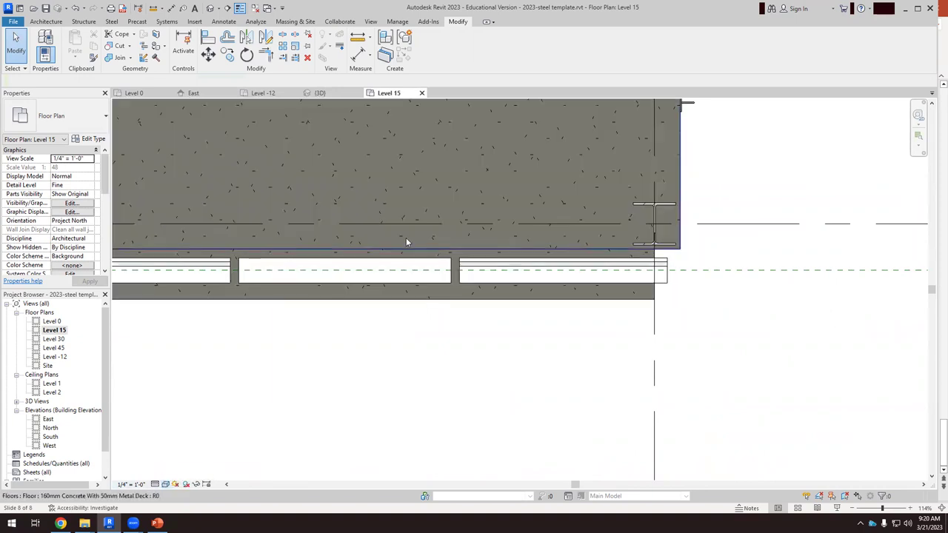
{"action": "scroll", "coordinate": [445, 278], "scroll_direction": "up", "scroll_amount": 3}
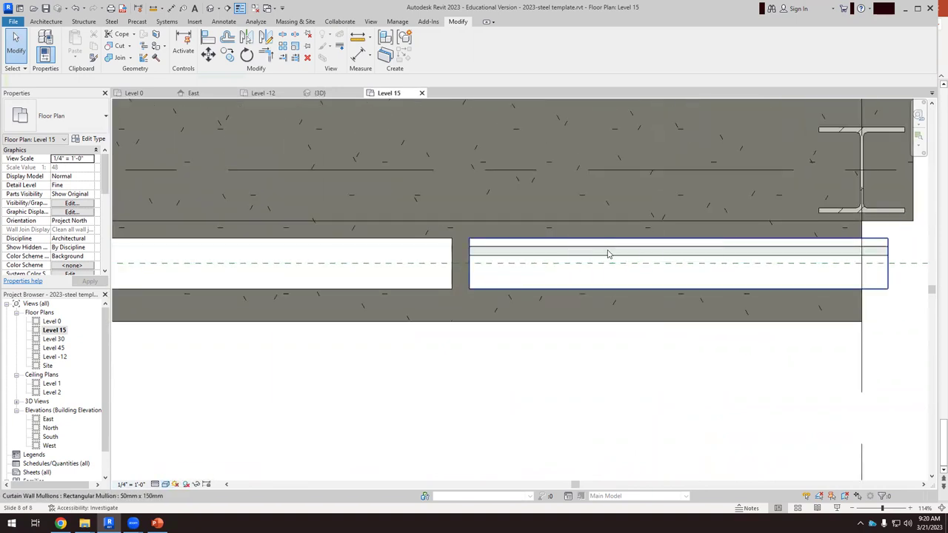
{"action": "scroll", "coordinate": [337, 409], "scroll_direction": "down", "scroll_amount": 1}
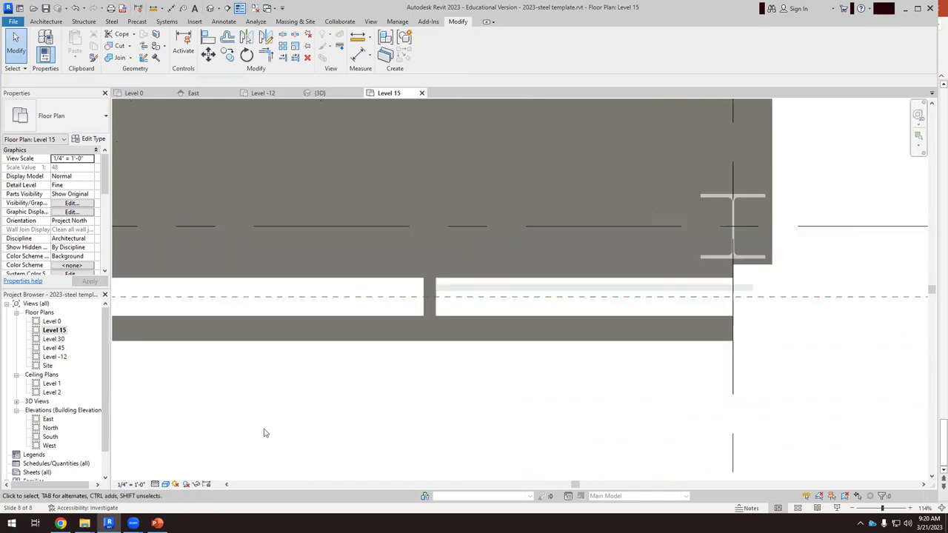
{"action": "scroll", "coordinate": [265, 433], "scroll_direction": "down", "scroll_amount": 3}
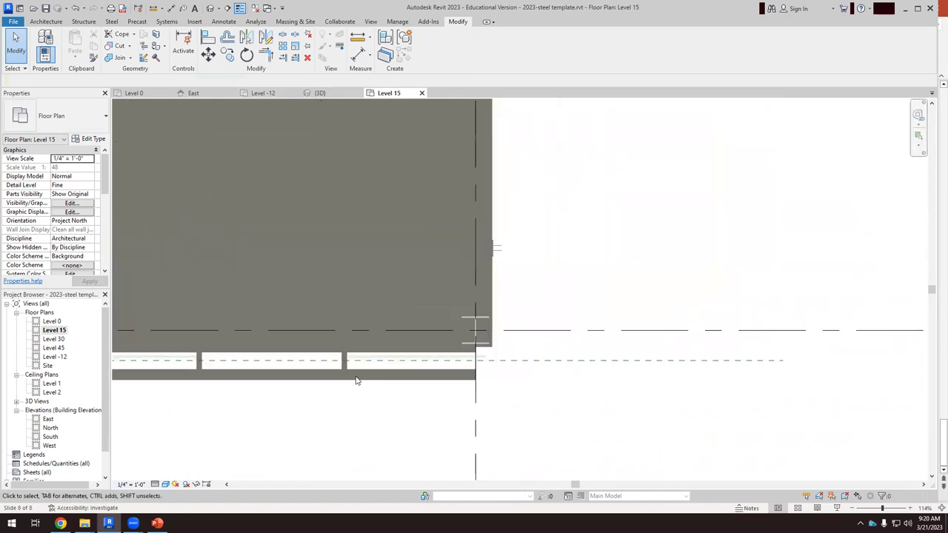
Set the Level 15 plan's visual style to Hidden Line and select the 50mm x 150mm horizontal mullion segment beside the corner column
{"action": "left_click", "coordinate": [165, 484]}
{"action": "left_click", "coordinate": [212, 442]}
{"action": "scroll", "coordinate": [353, 366], "scroll_direction": "up", "scroll_amount": 1}
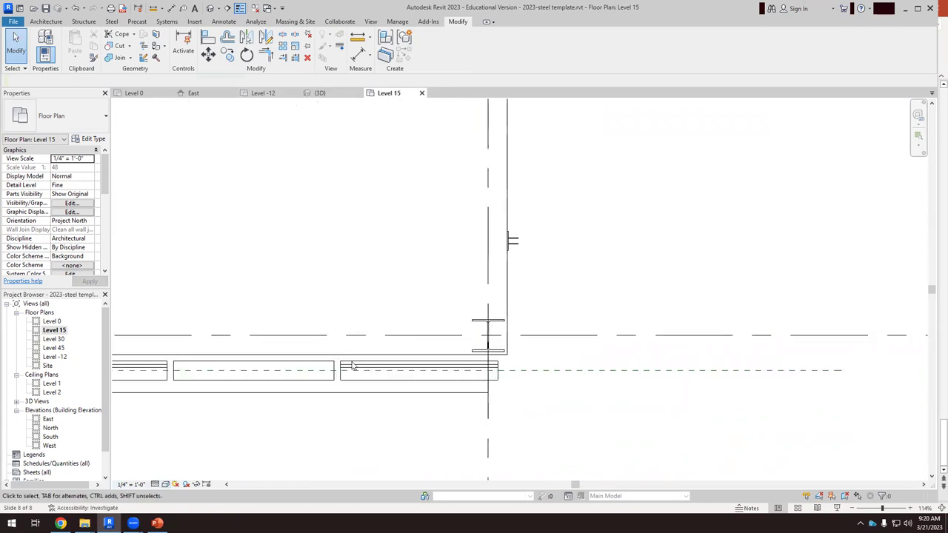
{"action": "scroll", "coordinate": [353, 366], "scroll_direction": "up", "scroll_amount": 2}
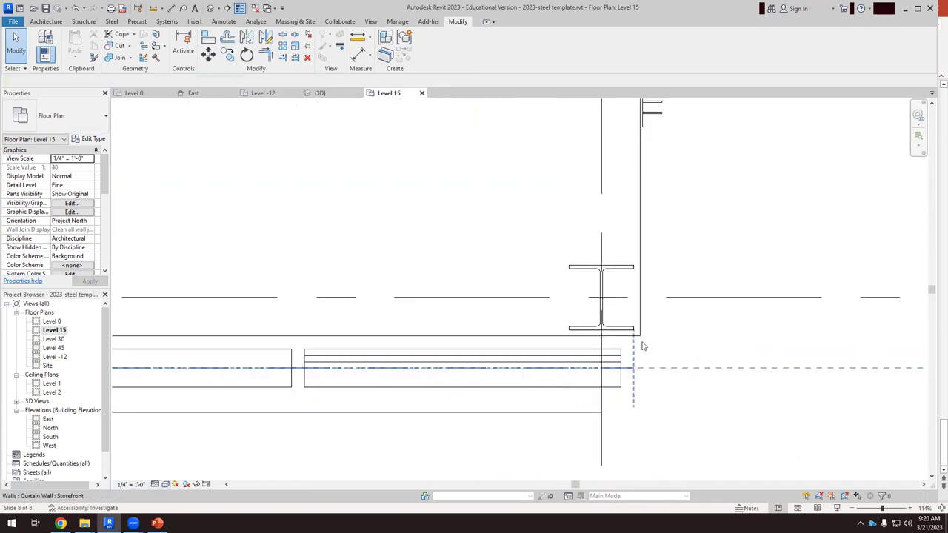
{"action": "left_click", "coordinate": [614, 385]}
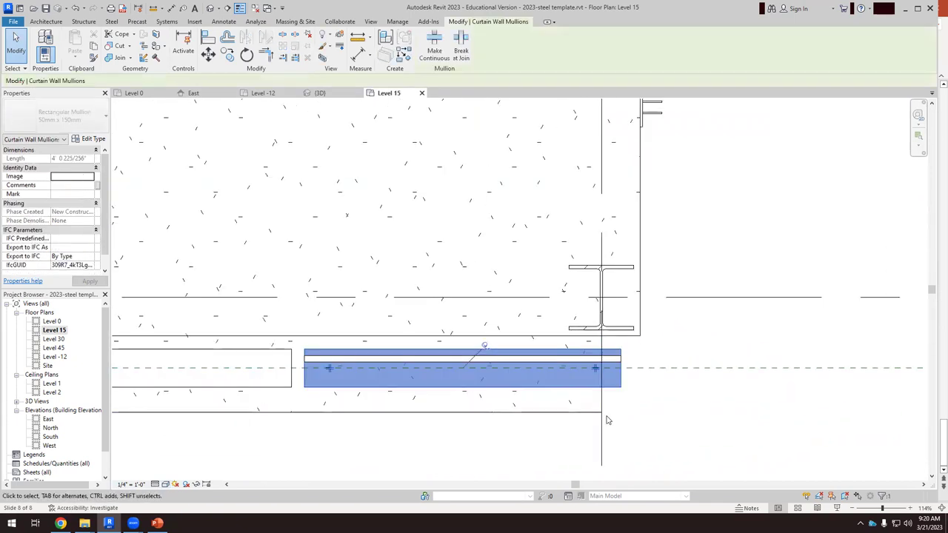
Examine the Level 15 floor slab's edge against the gap between the horizontal mullions near the corner column
{"action": "left_click", "coordinate": [538, 340]}
{"action": "scroll", "coordinate": [342, 352], "scroll_direction": "up", "scroll_amount": 1}
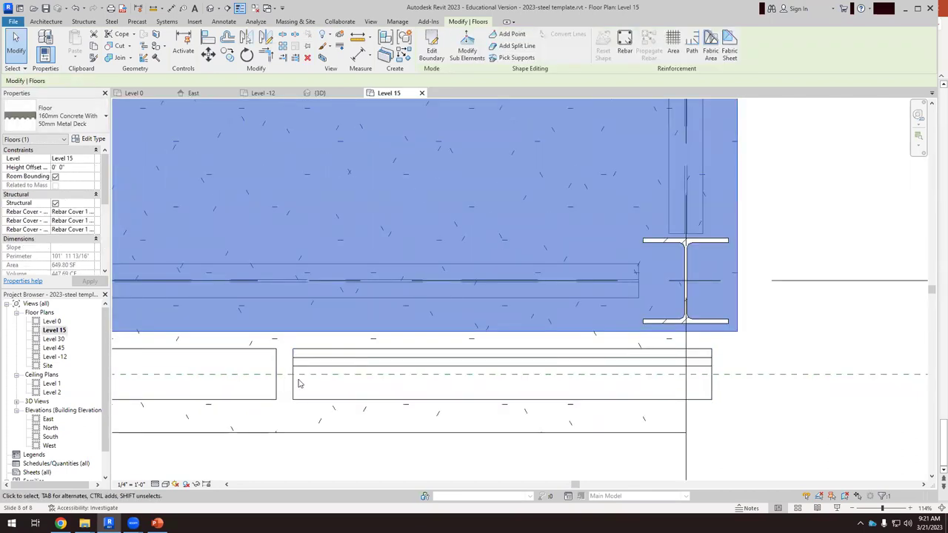
{"action": "left_click", "coordinate": [279, 386]}
{"action": "scroll", "coordinate": [745, 415], "scroll_direction": "up", "scroll_amount": 2}
{"action": "left_click", "coordinate": [383, 324]}
{"action": "scroll", "coordinate": [444, 282], "scroll_direction": "up", "scroll_amount": 2}
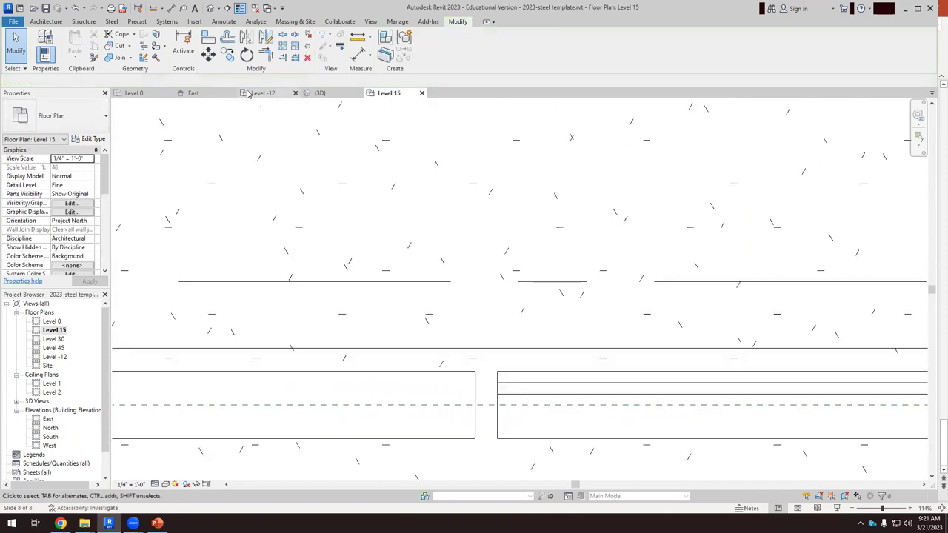
Create an in-place model in the Railings Supports category and start an extrusion on the Level 15 work plane
{"action": "left_click", "coordinate": [49, 21]}
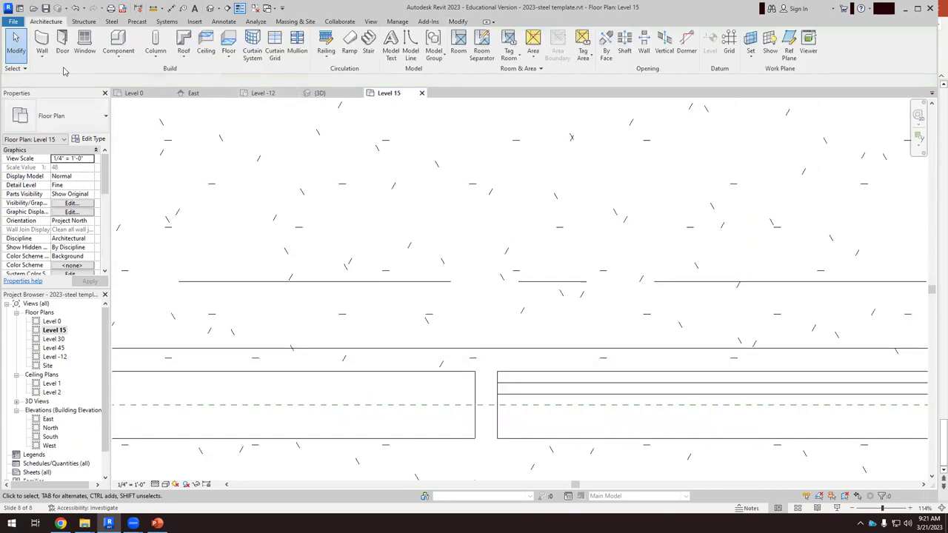
{"action": "left_click", "coordinate": [118, 55]}
{"action": "left_click", "coordinate": [137, 97]}
{"action": "left_click_drag", "start_coordinate": [538, 203], "coordinate": [538, 240]}
{"action": "left_click", "coordinate": [401, 233]}
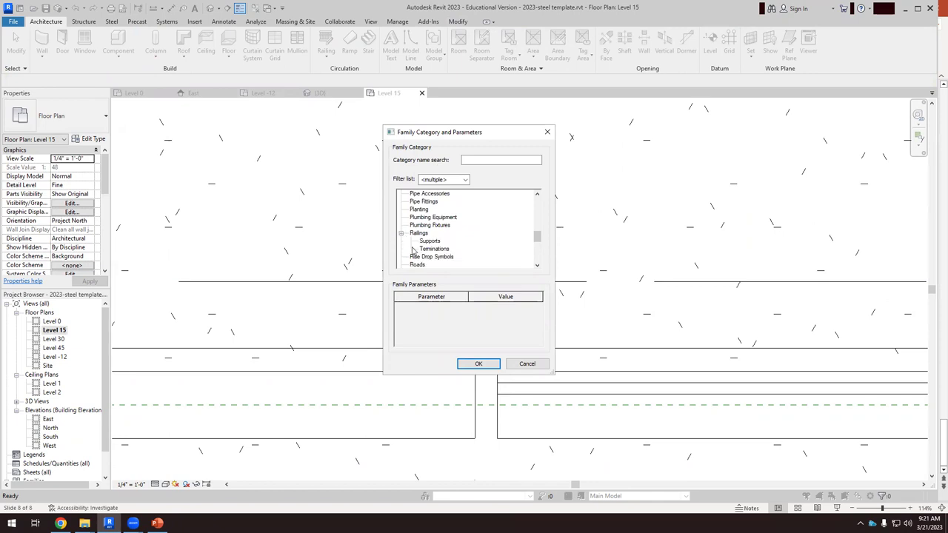
{"action": "left_click", "coordinate": [476, 363]}
{"action": "left_click", "coordinate": [476, 279]}
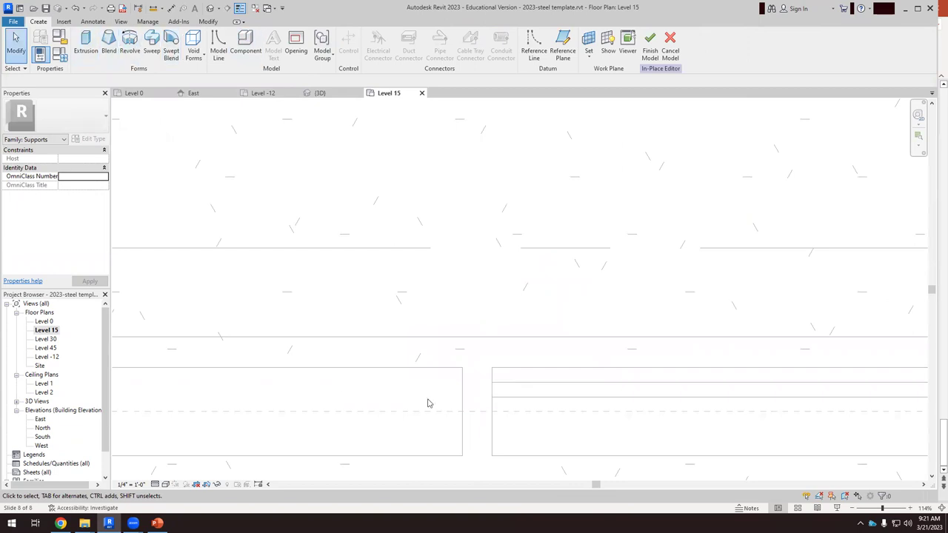
{"action": "left_click", "coordinate": [86, 45]}
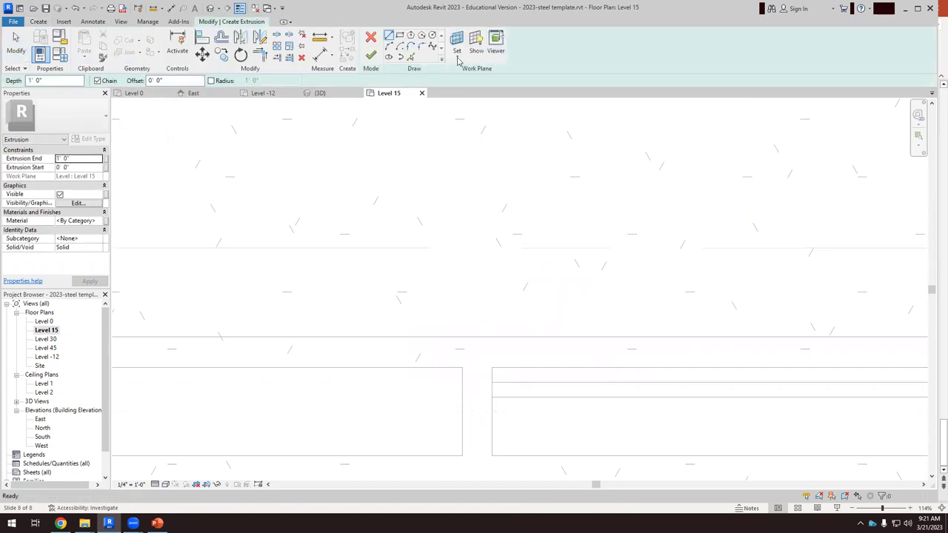
{"action": "left_click", "coordinate": [457, 49]}
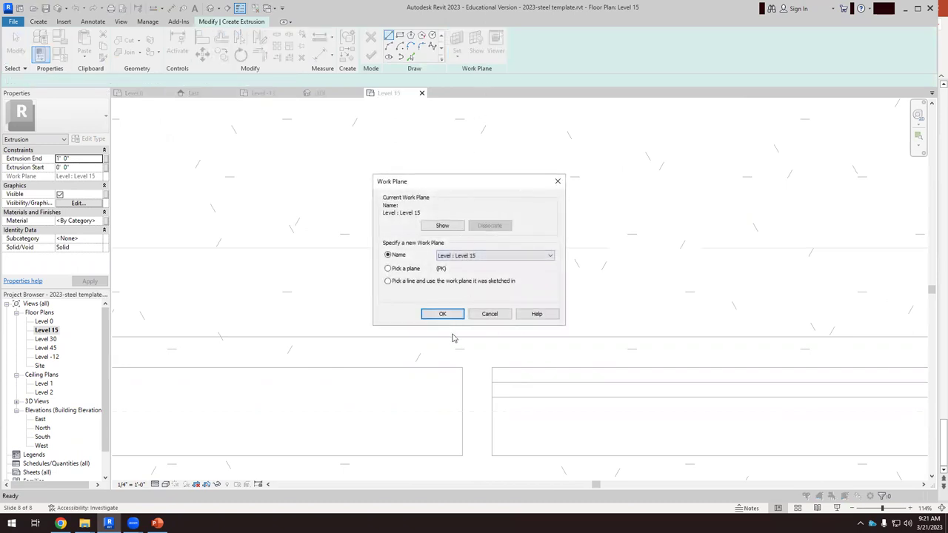
{"action": "left_click", "coordinate": [443, 314]}
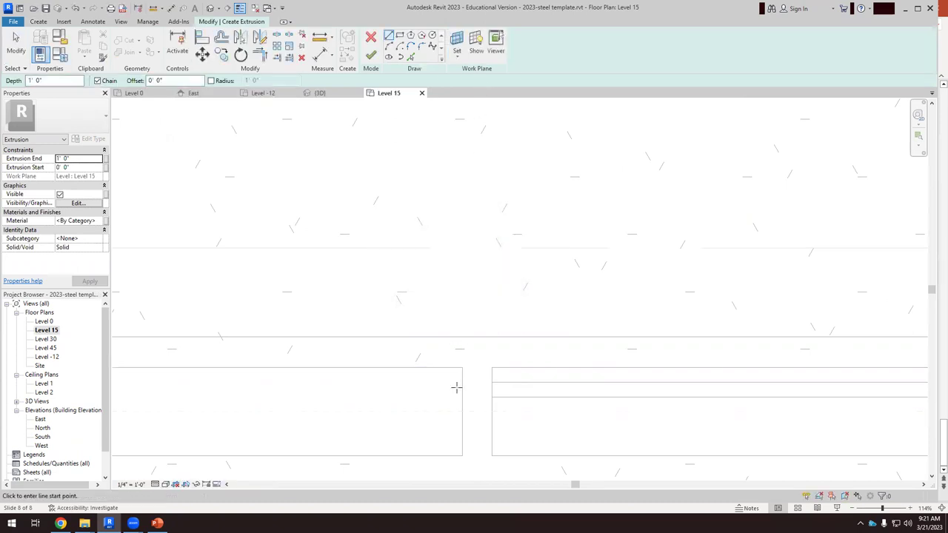
Sketch a 4" line along the vertical mullion's left face toward the slab and a short perpendicular line across the mullion's width
{"action": "scroll", "coordinate": [460, 405], "scroll_direction": "up", "scroll_amount": 1}
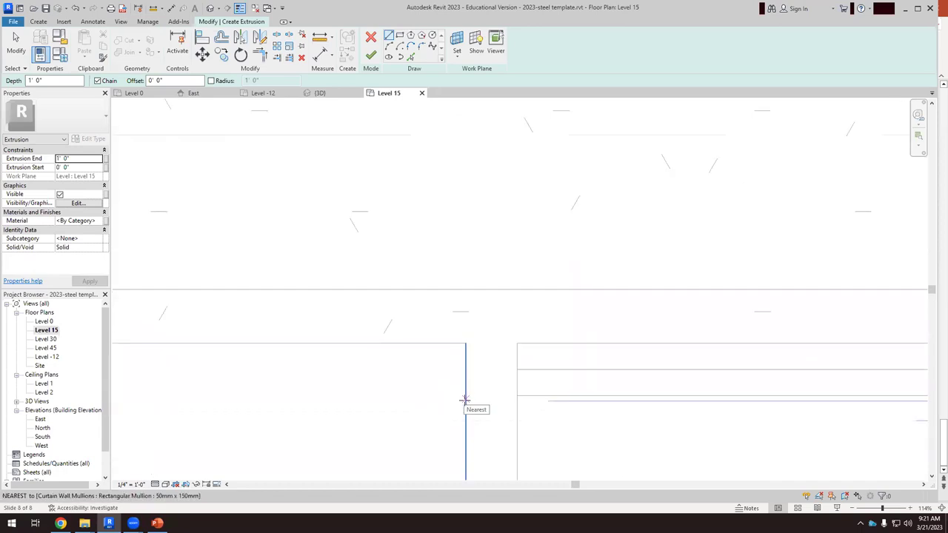
{"action": "left_click", "coordinate": [465, 402]}
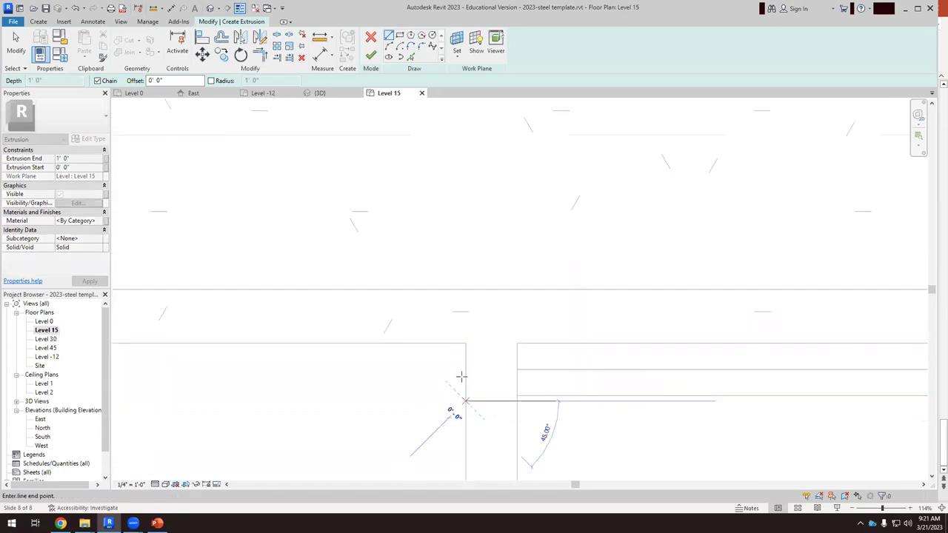
{"action": "left_click", "coordinate": [465, 297]}
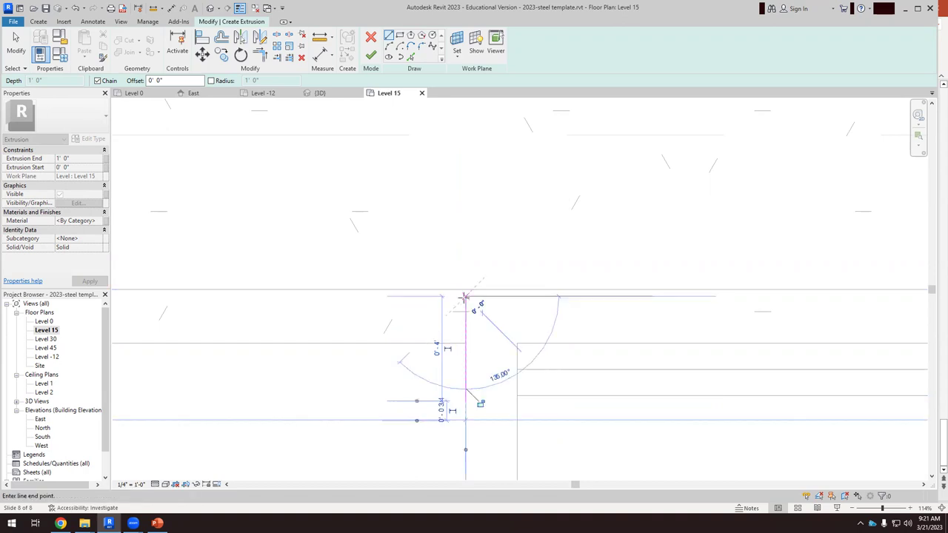
{"action": "left_click", "coordinate": [523, 298]}
{"action": "key", "text": "Escape"}
{"action": "key", "text": "Escape"}
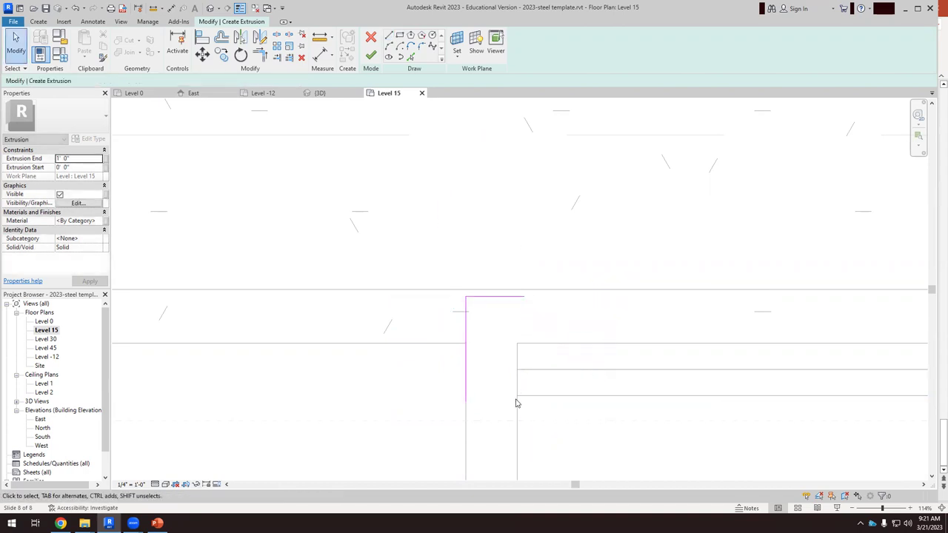
Sketch a short line from the mullion's right corner toward the slab and trim it to a corner with the crossing line
{"action": "left_click", "coordinate": [389, 39]}
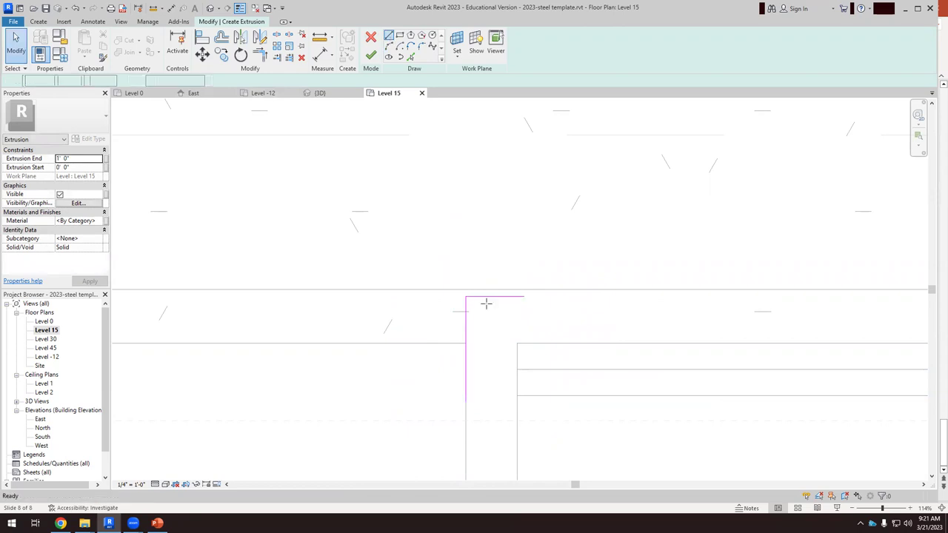
{"action": "left_click", "coordinate": [517, 343]}
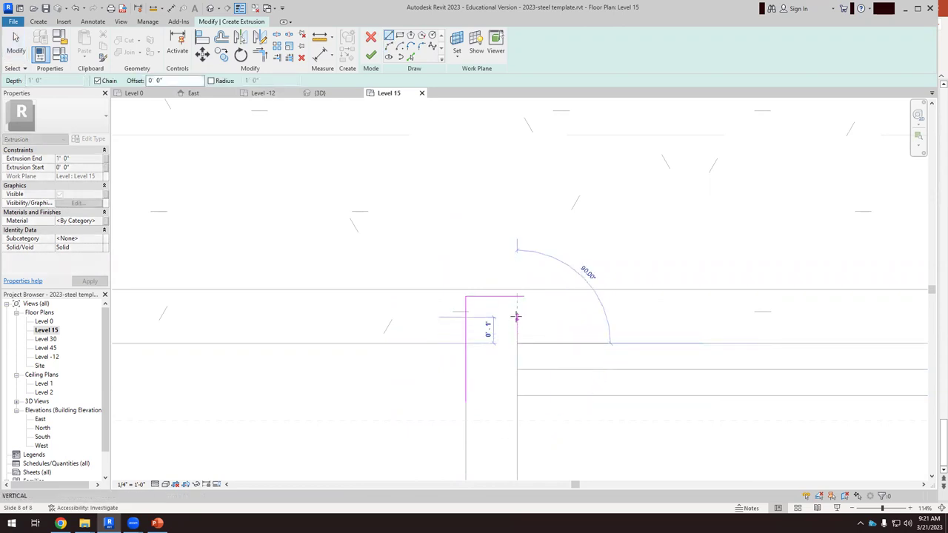
{"action": "left_click", "coordinate": [517, 311]}
{"action": "key", "text": "Escape"}
{"action": "key", "text": "Escape"}
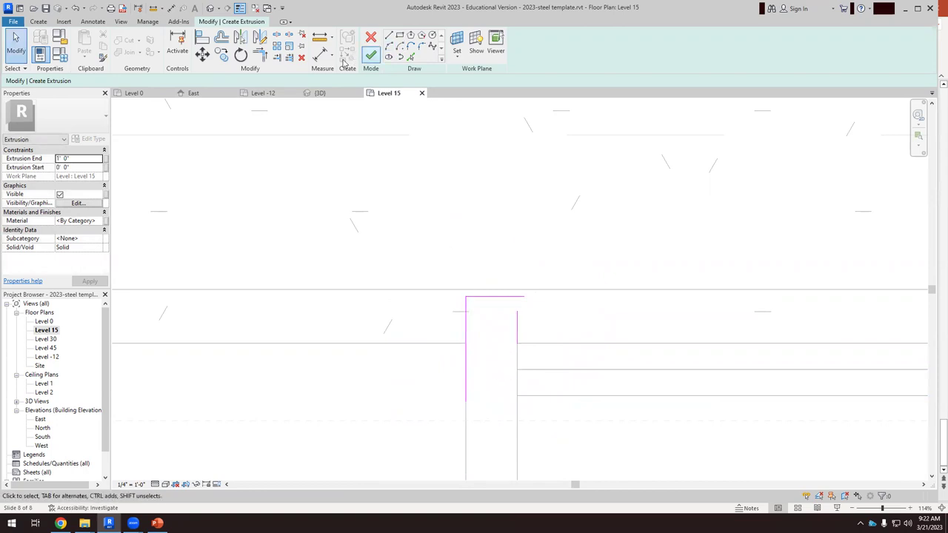
{"action": "left_click", "coordinate": [261, 56]}
{"action": "left_click", "coordinate": [500, 298]}
{"action": "left_click", "coordinate": [518, 333]}
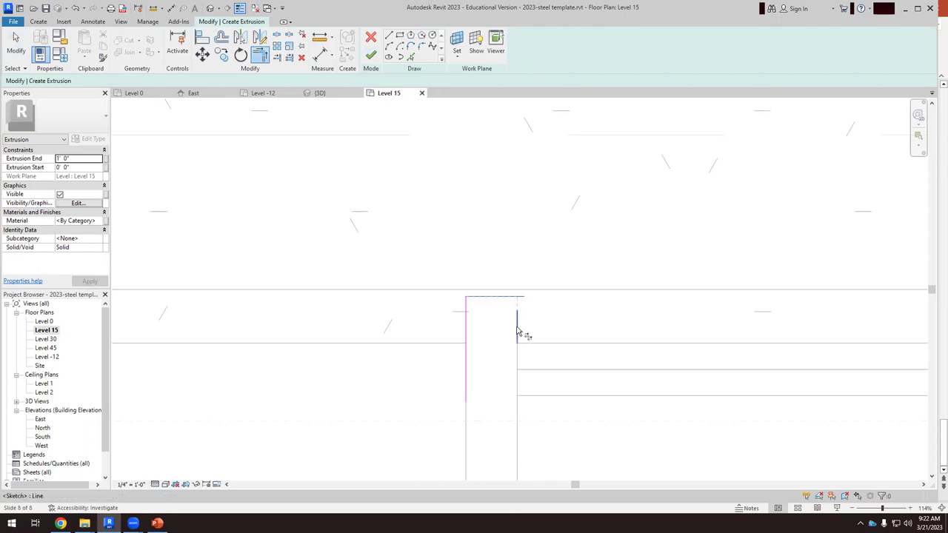
Sketch the bracket's left leg 1/4" thick with a 2" flange, 1/4" thick, and run its back line along the slab edge
{"action": "left_click", "coordinate": [388, 35]}
{"action": "scroll", "coordinate": [415, 370], "scroll_direction": "up", "scroll_amount": 1}
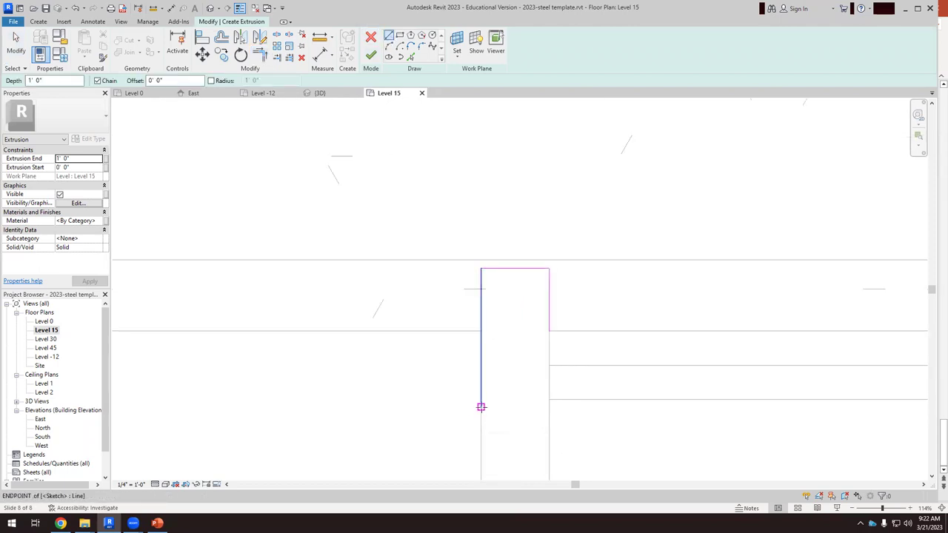
{"action": "left_click", "coordinate": [481, 407]}
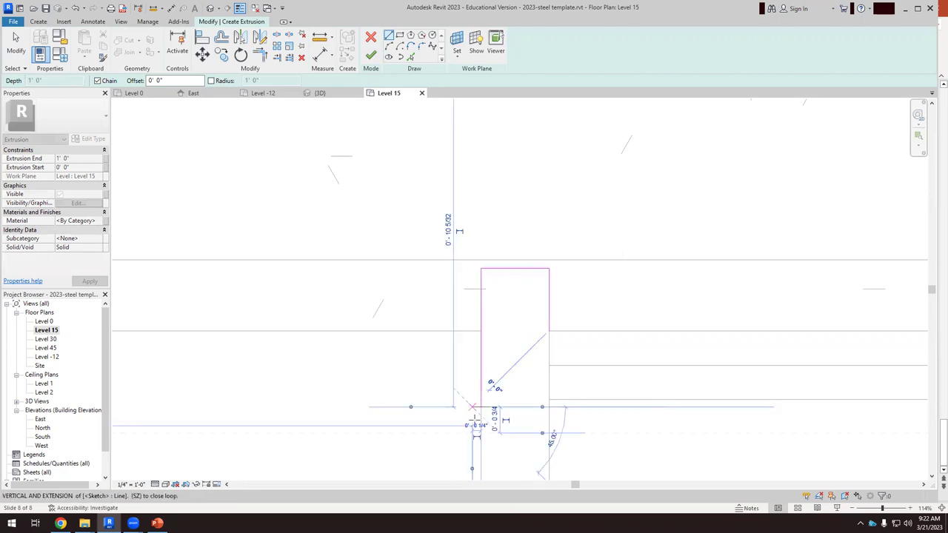
{"action": "left_click", "coordinate": [473, 269]}
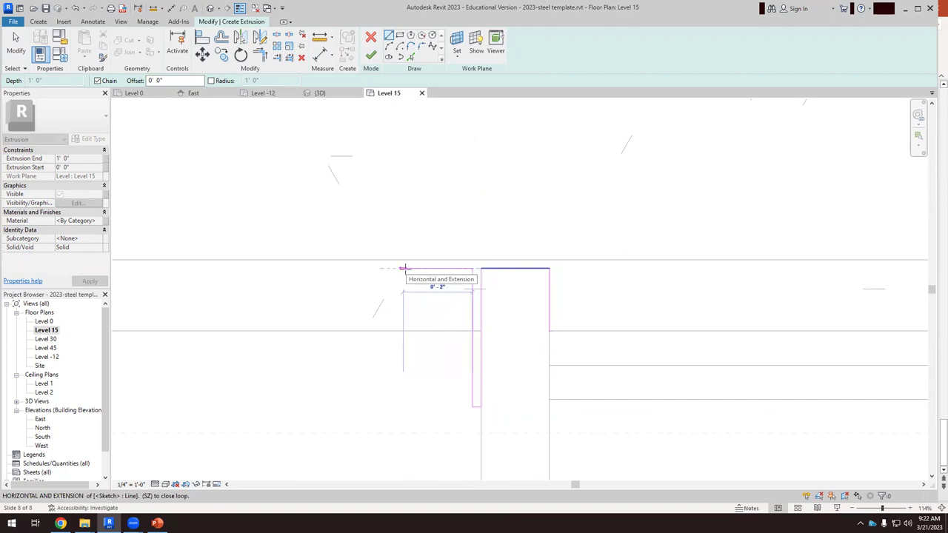
{"action": "left_click", "coordinate": [403, 269]}
{"action": "left_click", "coordinate": [403, 261]}
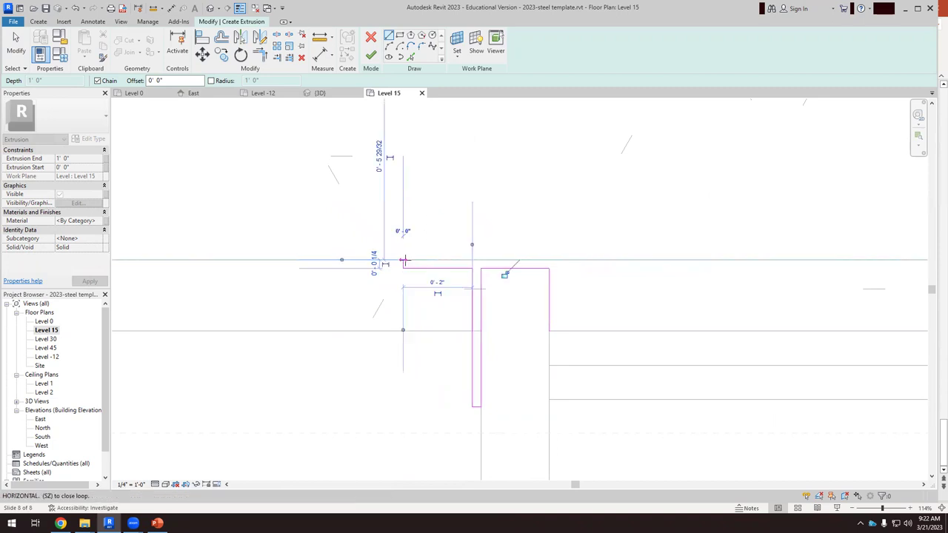
{"action": "left_click", "coordinate": [619, 260]}
{"action": "key", "text": "Escape"}
{"action": "key", "text": "Escape"}
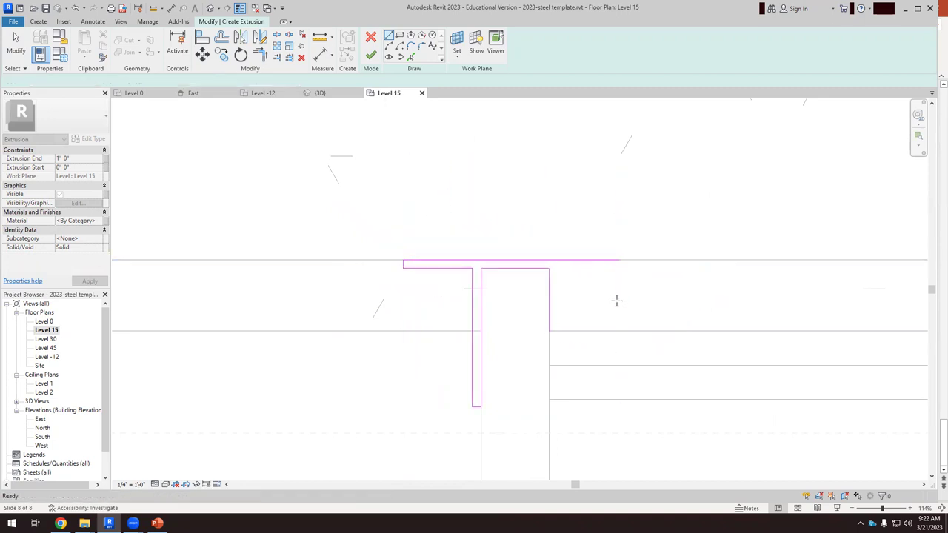
Extend the bracket's right inner line level with the left leg's end using a horizontal guide line, and delete the leftover guide
{"action": "left_click", "coordinate": [395, 36]}
{"action": "left_click", "coordinate": [476, 406]}
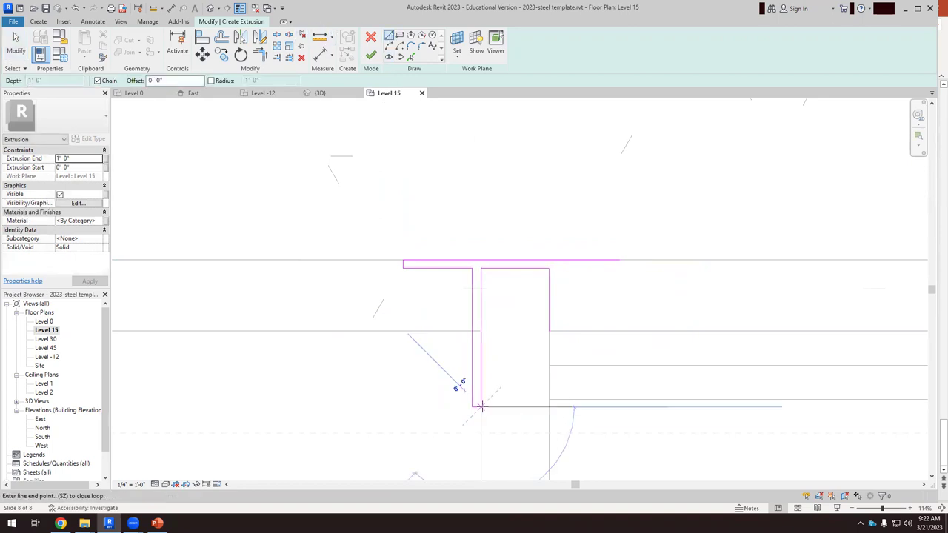
{"action": "left_click", "coordinate": [567, 407]}
{"action": "key", "text": "Escape"}
{"action": "key", "text": "Escape"}
{"action": "left_click", "coordinate": [259, 56]}
{"action": "left_click", "coordinate": [561, 407]}
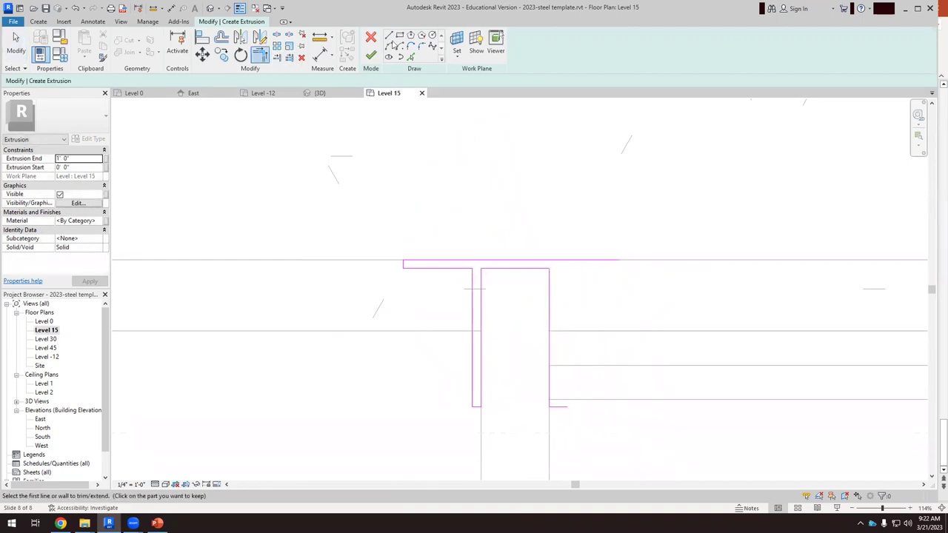
{"action": "key", "text": "Escape"}
{"action": "left_click", "coordinate": [558, 407]}
{"action": "key", "text": "Delete"}
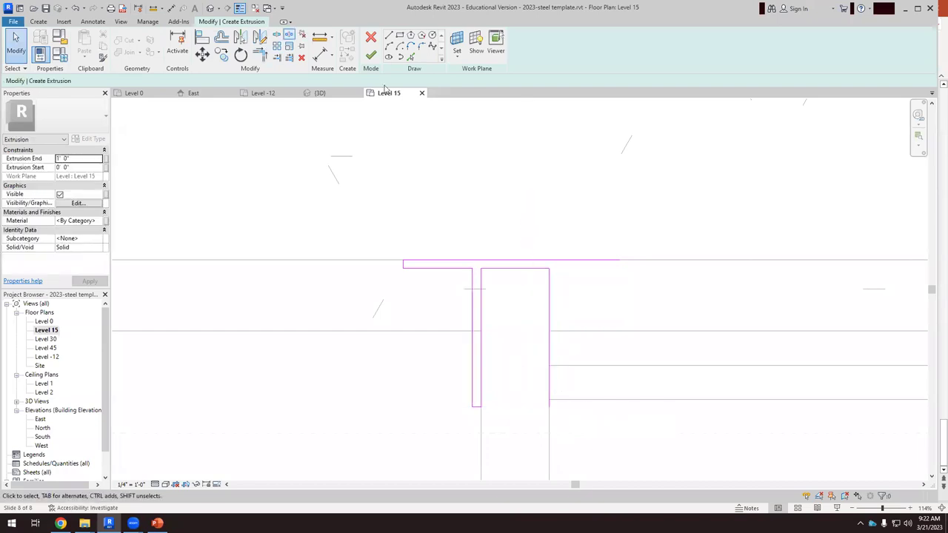
Sketch the right leg 1/4" thick with a 2" flange, 1/4" thick, and trim it to the slab-edge line to close the bracket profile
{"action": "key", "text": "l"}
{"action": "key", "text": "i"}
{"action": "left_click", "coordinate": [557, 407]}
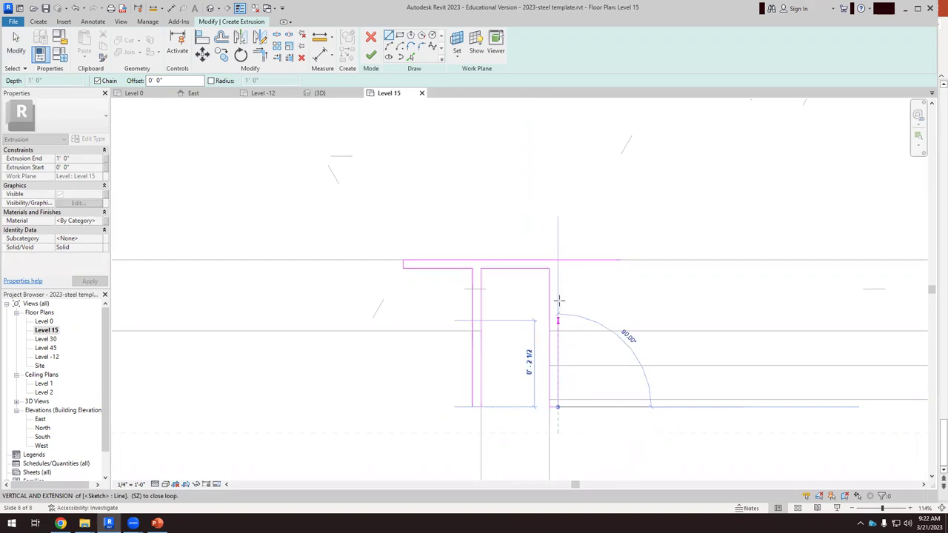
{"action": "left_click", "coordinate": [558, 269]}
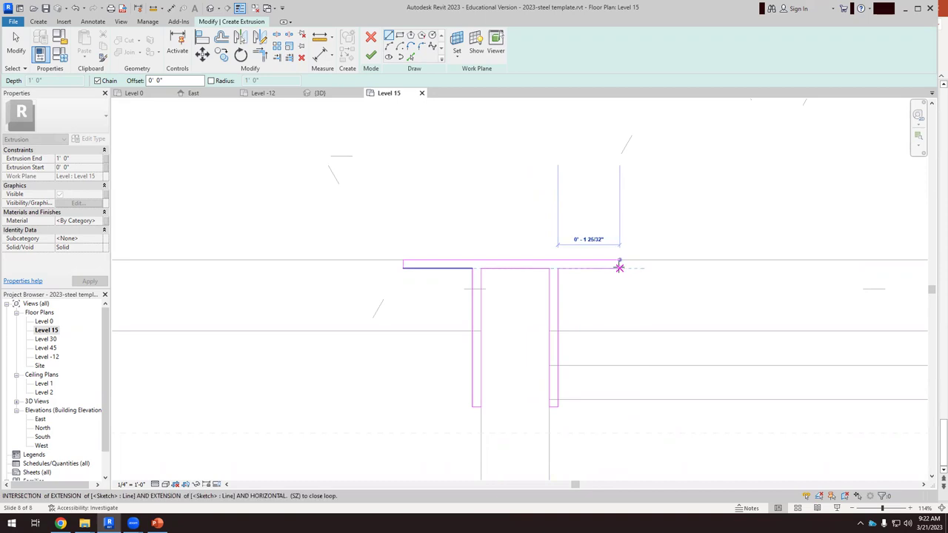
{"action": "left_click", "coordinate": [626, 268]}
{"action": "left_click", "coordinate": [627, 261]}
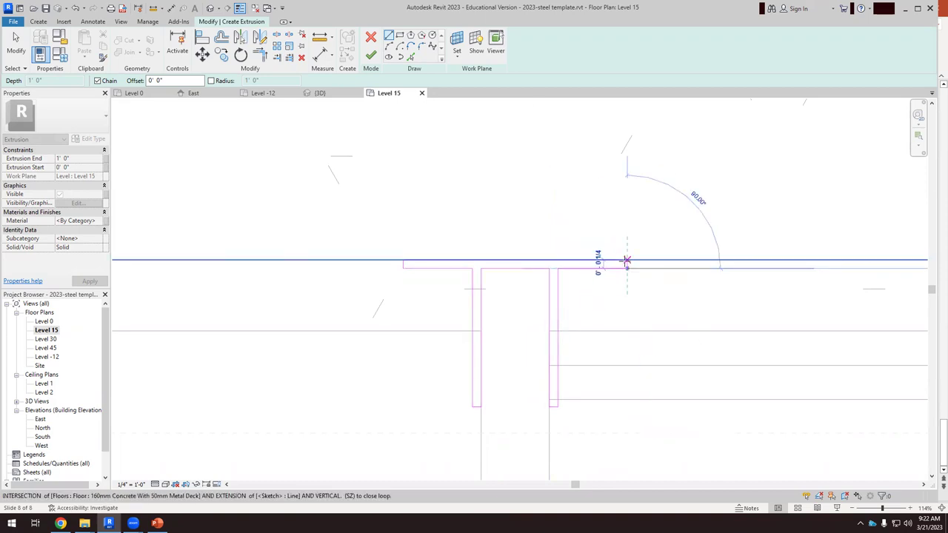
{"action": "left_click", "coordinate": [261, 57]}
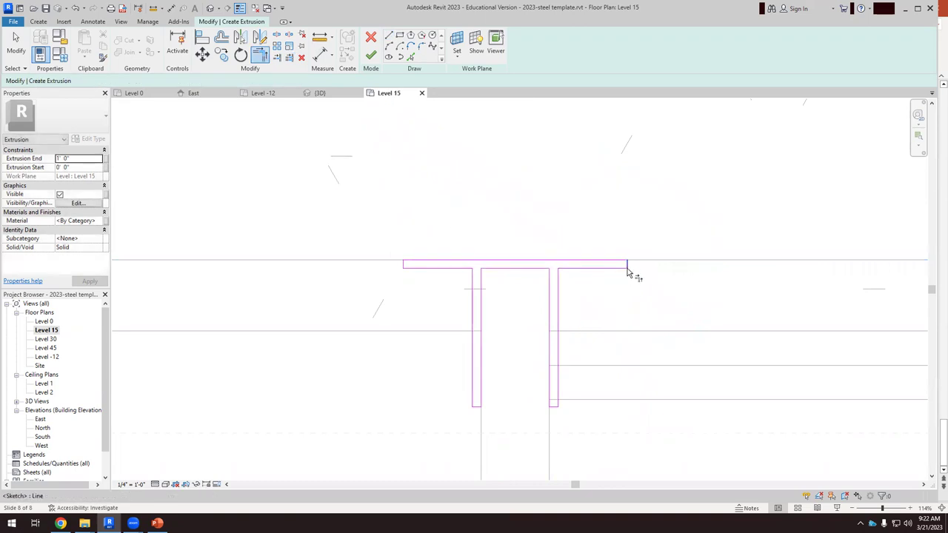
Remove the left leg's end cap and lengthen both of that leg's lines to 5"
{"action": "scroll", "coordinate": [455, 281], "scroll_direction": "down", "scroll_amount": 4}
{"action": "scroll", "coordinate": [487, 298], "scroll_direction": "up", "scroll_amount": 3}
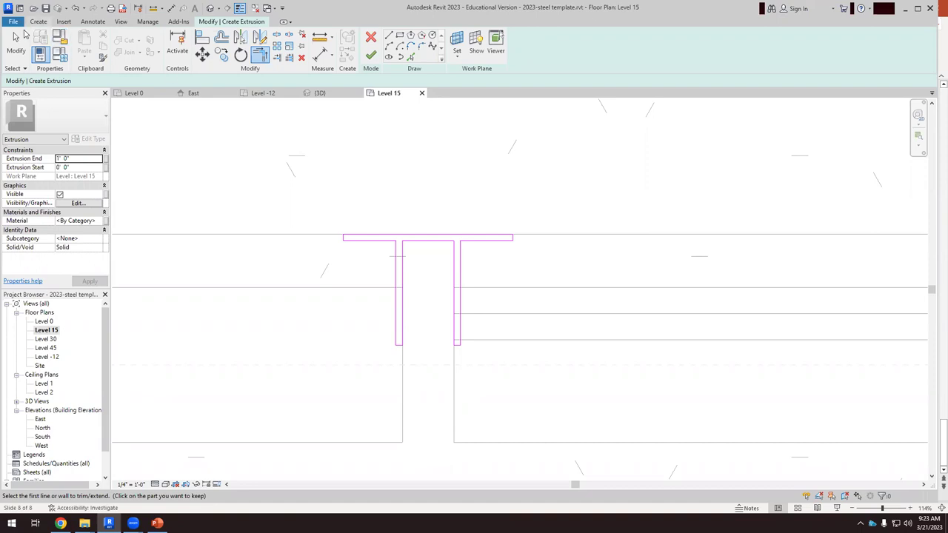
{"action": "left_click", "coordinate": [203, 54]}
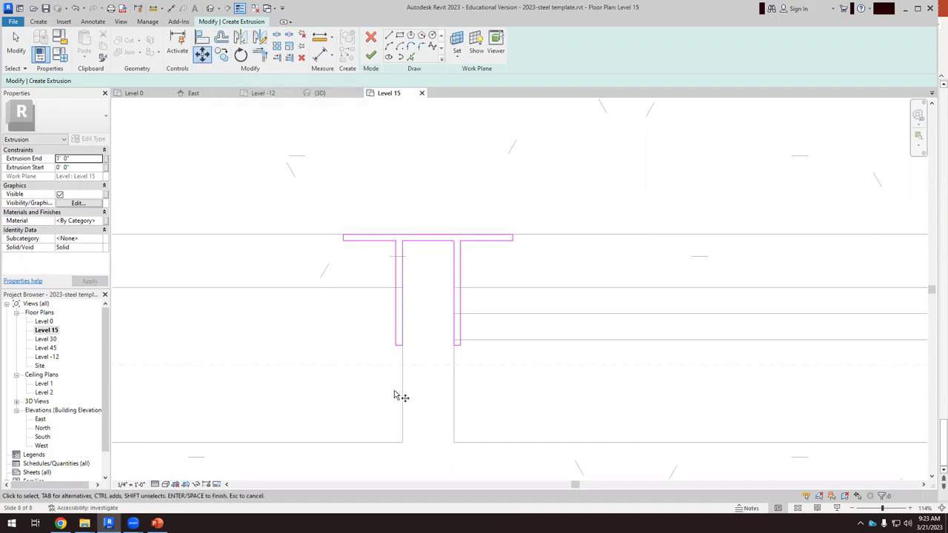
{"action": "key", "text": "Escape"}
{"action": "left_click", "coordinate": [399, 346]}
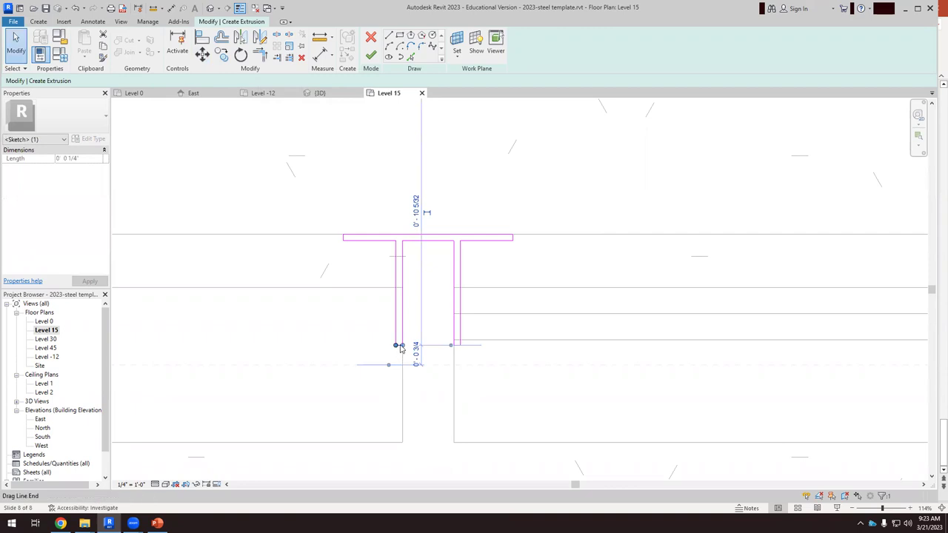
{"action": "left_click_drag", "start_coordinate": [399, 346], "coordinate": [403, 371]}
{"action": "left_click", "coordinate": [434, 383]}
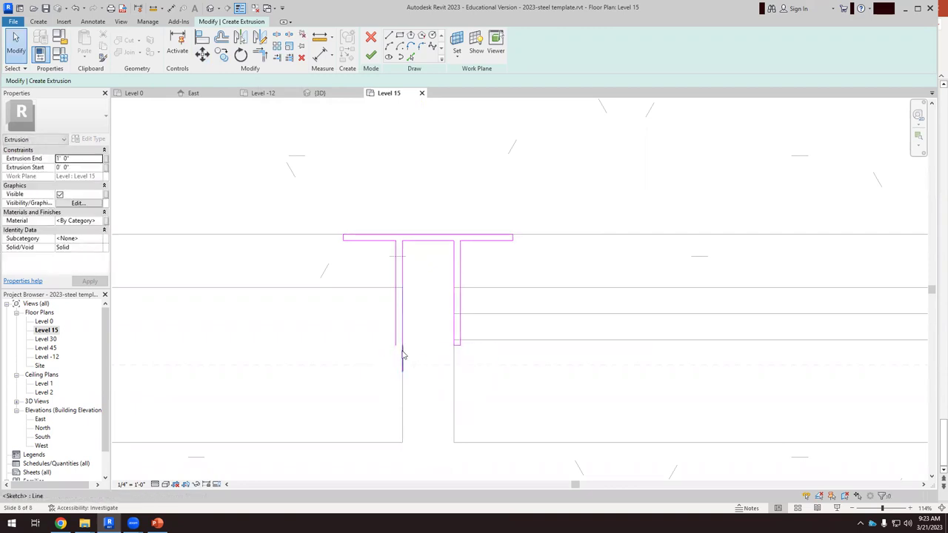
{"action": "left_click", "coordinate": [405, 361]}
{"action": "left_click", "coordinate": [407, 376]}
{"action": "left_click", "coordinate": [395, 345]}
{"action": "mouse_move", "coordinate": [394, 346]}
{"action": "left_mouse_down"}
{"action": "mouse_move", "coordinate": [394, 372]}
{"action": "mouse_move", "coordinate": [402, 358]}
{"action": "mouse_move", "coordinate": [403, 371]}
{"action": "left_mouse_up"}
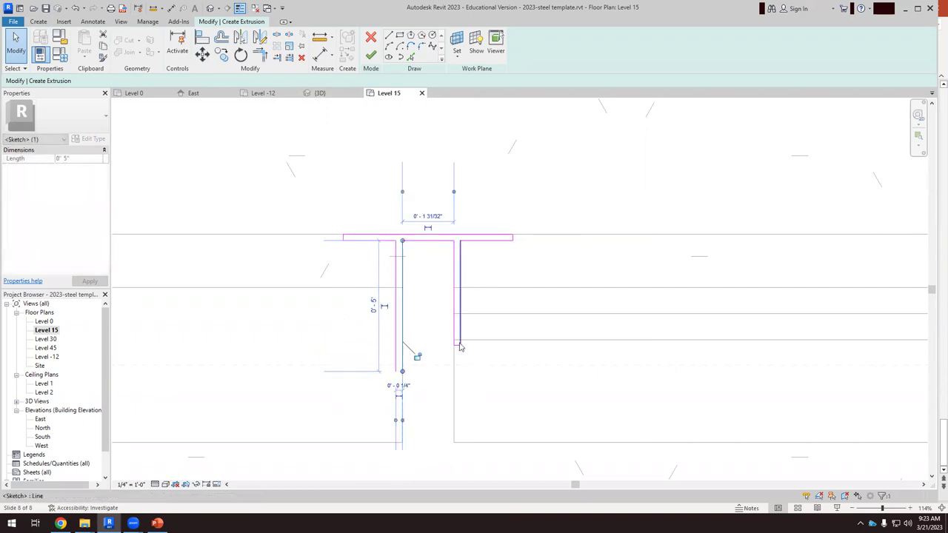
Lengthen the bracket's right leg lines to 5" to match the left leg
{"action": "mouse_move", "coordinate": [456, 351]}
{"action": "left_mouse_down"}
{"action": "mouse_move", "coordinate": [449, 334]}
{"action": "mouse_move", "coordinate": [450, 388]}
{"action": "left_mouse_up"}
{"action": "scroll", "coordinate": [459, 348], "scroll_direction": "up", "scroll_amount": 5}
{"action": "key", "text": "Escape"}
{"action": "left_click", "coordinate": [464, 319]}
{"action": "left_click_drag", "start_coordinate": [463, 335], "coordinate": [463, 388]}
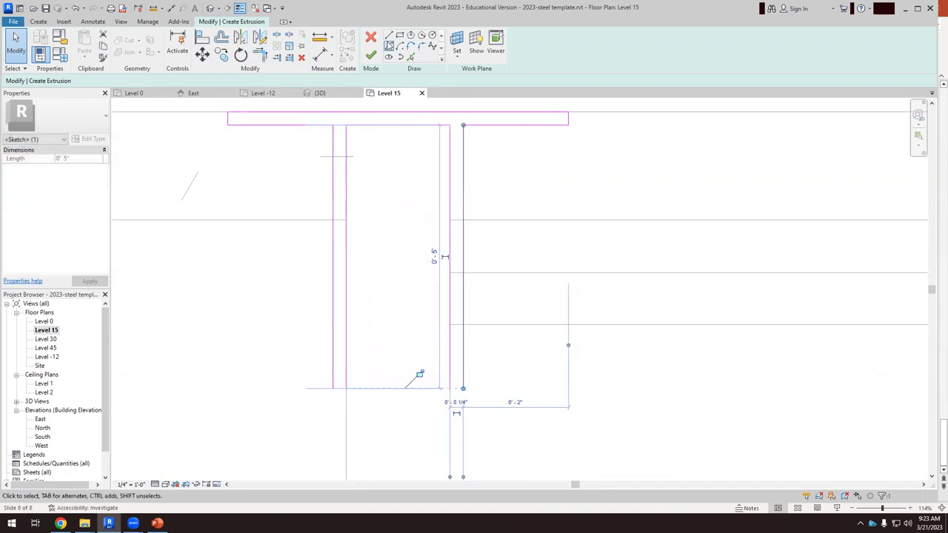
Close the open ends of both bracket legs with short horizontal lines between each leg's two edges
{"action": "key", "text": "l"}
{"action": "key", "text": "i"}
{"action": "left_click", "coordinate": [332, 388]}
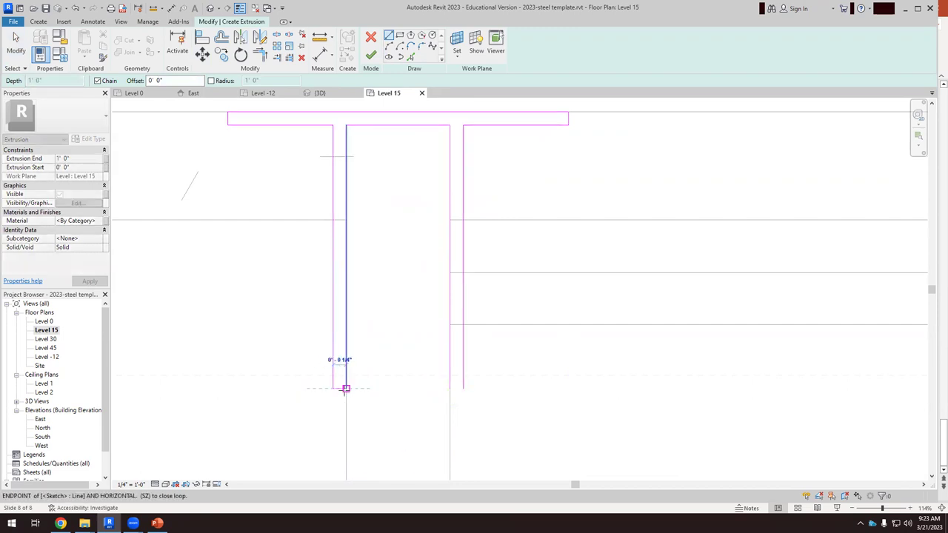
{"action": "left_click", "coordinate": [450, 388]}
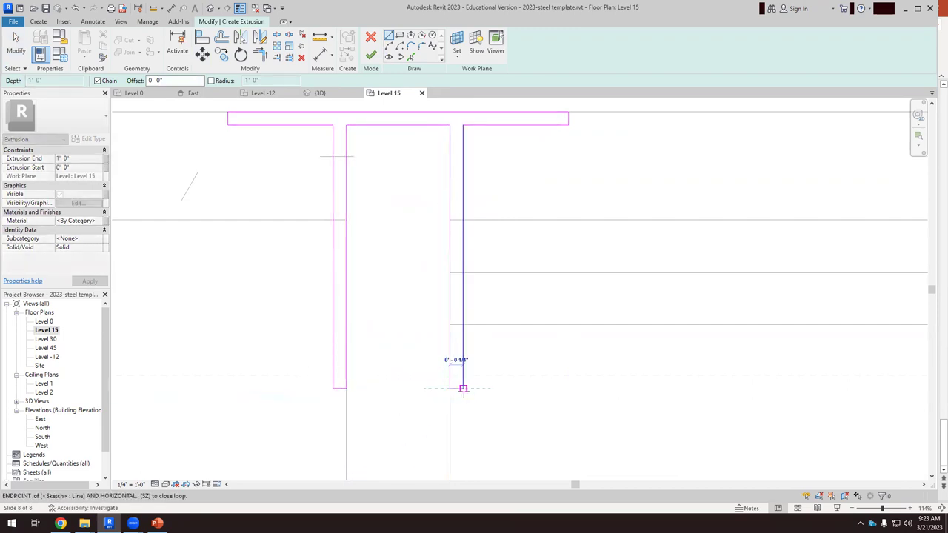
{"action": "scroll", "coordinate": [420, 332], "scroll_direction": "down", "scroll_amount": 5}
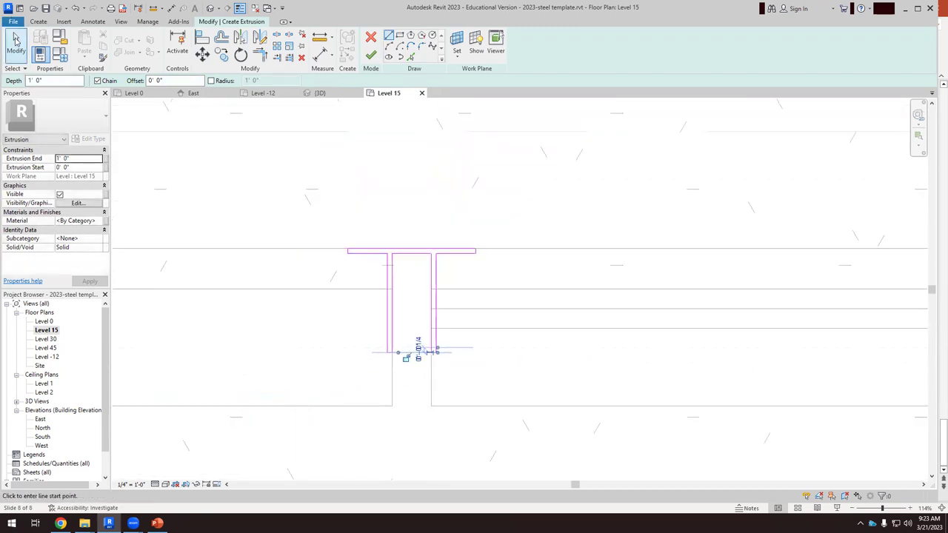
{"action": "key", "text": "Escape"}
{"action": "key", "text": "Escape"}
{"action": "scroll", "coordinate": [394, 342], "scroll_direction": "down", "scroll_amount": 1}
{"action": "scroll", "coordinate": [440, 346], "scroll_direction": "down", "scroll_amount": 1}
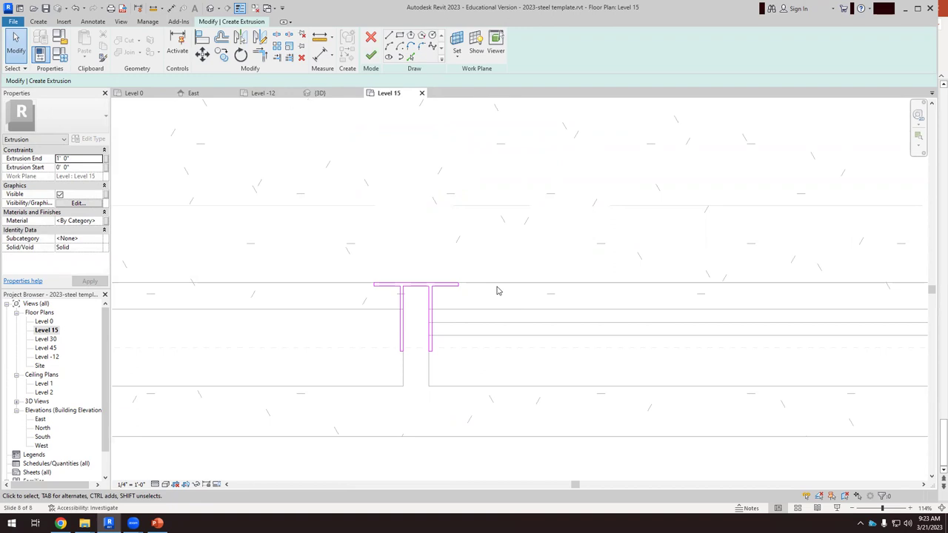
Finish the bracket's extrusion sketch and inspect the solid at the mullion base in the 3D view
{"action": "left_click", "coordinate": [368, 57]}
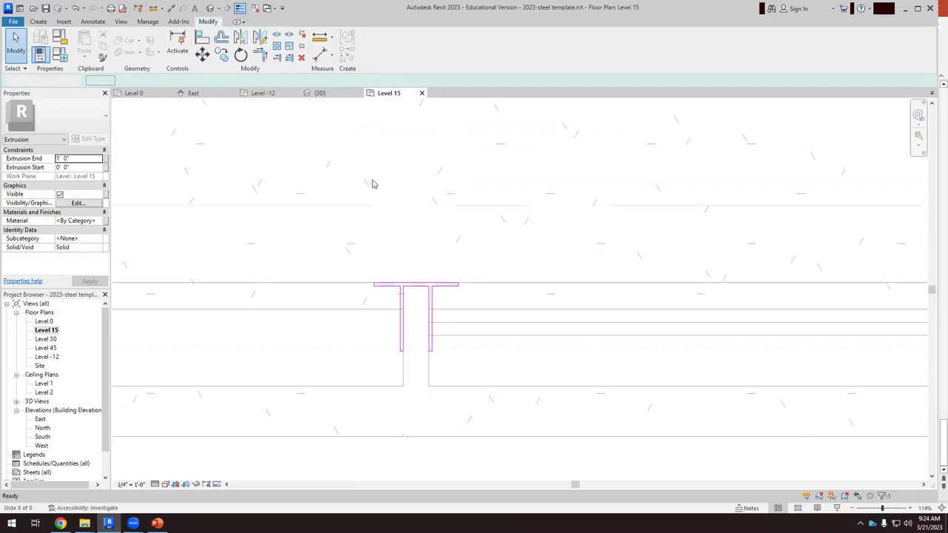
{"action": "left_click", "coordinate": [435, 404]}
{"action": "scroll", "coordinate": [443, 346], "scroll_direction": "down", "scroll_amount": 2}
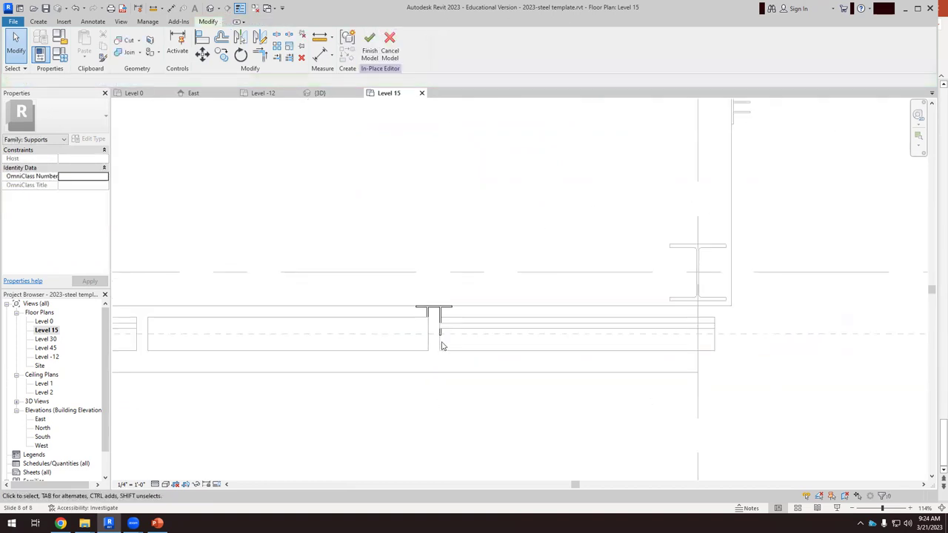
{"action": "scroll", "coordinate": [393, 188], "scroll_direction": "down", "scroll_amount": 1}
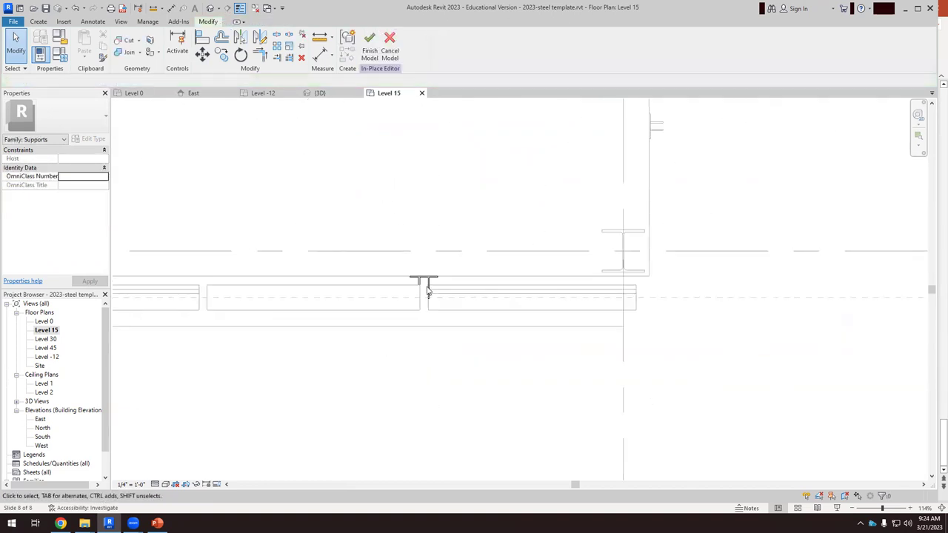
{"action": "left_click", "coordinate": [320, 93]}
{"action": "scroll", "coordinate": [473, 327], "scroll_direction": "up", "scroll_amount": 6}
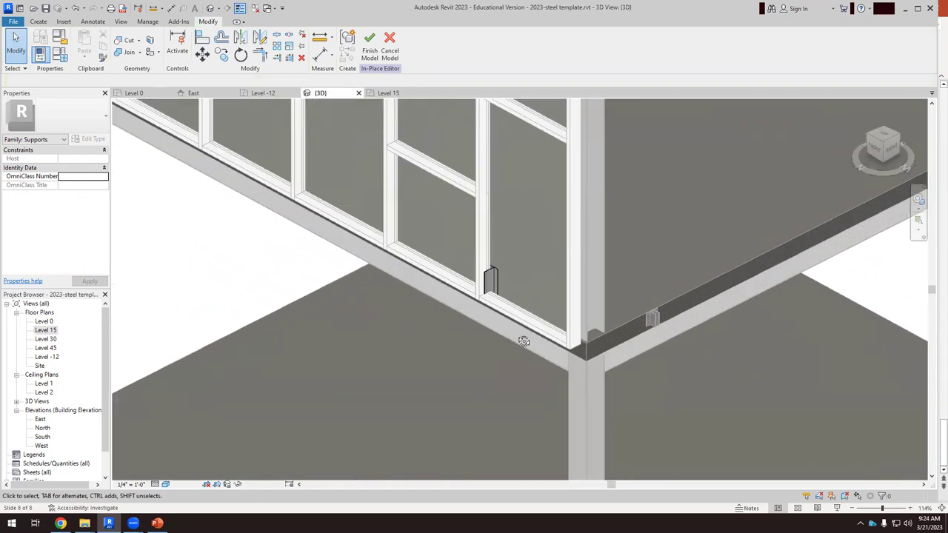
{"action": "mouse_move", "coordinate": [524, 341]}
{"action": "middle_mouse_down", "text": "shift"}
{"action": "mouse_move", "coordinate": [568, 297]}
{"action": "mouse_move", "coordinate": [595, 244]}
{"action": "mouse_move", "coordinate": [529, 329]}
{"action": "middle_mouse_up", "text": "shift"}
{"action": "scroll", "coordinate": [503, 328], "scroll_direction": "up", "scroll_amount": 2}
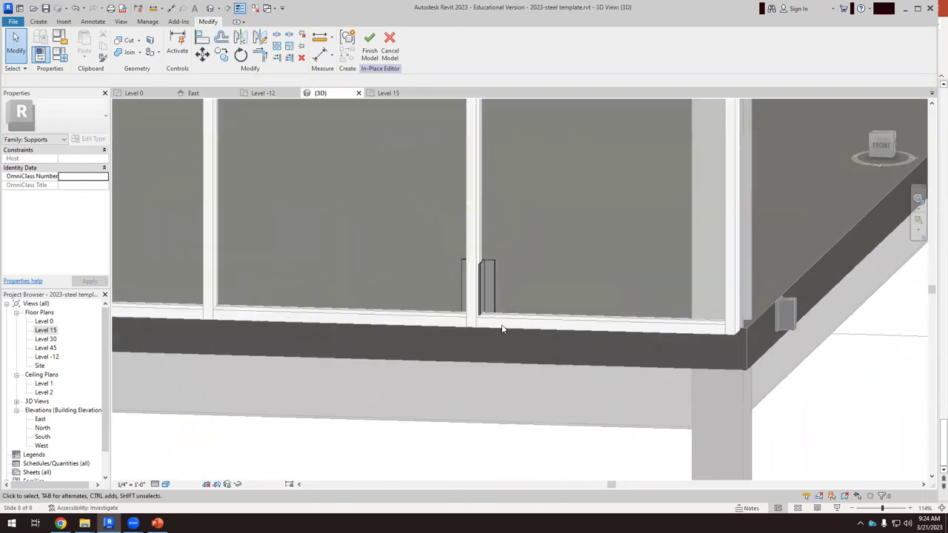
In the front view, stretch the bracket extrusion down to the slab's underside and lower its top to the bottom mullion, about 10 1/2" deep overall
{"action": "scroll", "coordinate": [502, 329], "scroll_direction": "down", "scroll_amount": 2}
{"action": "scroll", "coordinate": [517, 266], "scroll_direction": "down", "scroll_amount": 6}
{"action": "middle_click_drag", "start_coordinate": [644, 278], "coordinate": [501, 281]}
{"action": "scroll", "coordinate": [400, 299], "scroll_direction": "up", "scroll_amount": 8}
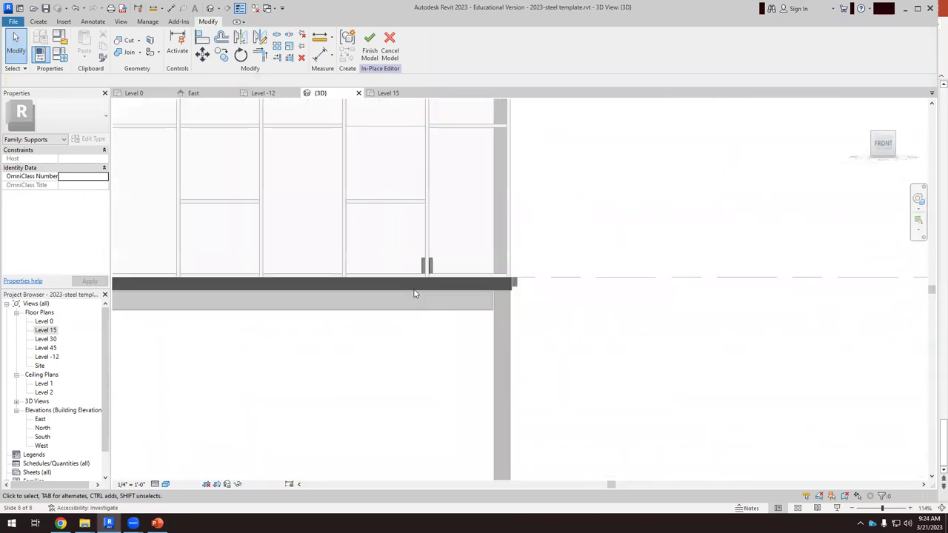
{"action": "scroll", "coordinate": [426, 285], "scroll_direction": "up", "scroll_amount": 4}
{"action": "left_click", "coordinate": [460, 221]}
{"action": "left_click_drag", "start_coordinate": [449, 257], "coordinate": [451, 304]}
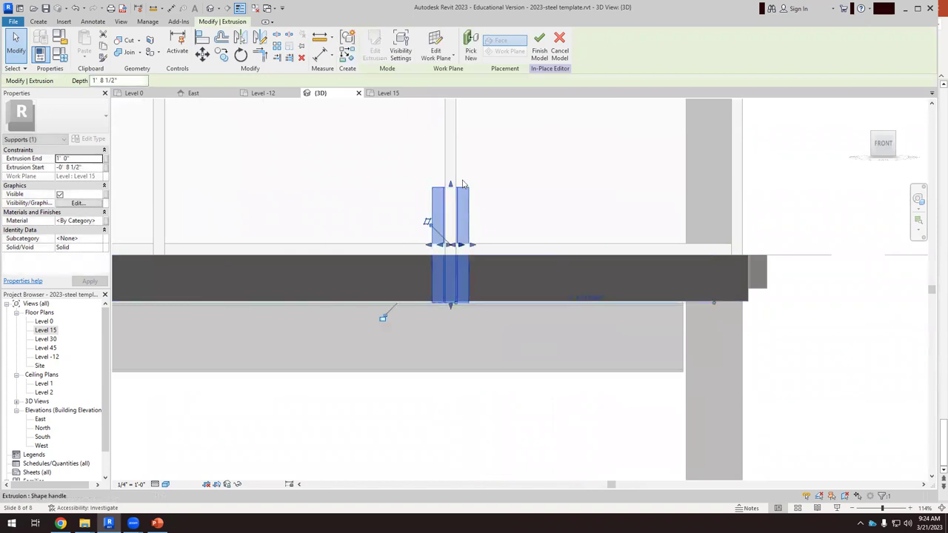
{"action": "left_click_drag", "start_coordinate": [450, 185], "coordinate": [449, 247]}
{"action": "scroll", "coordinate": [459, 252], "scroll_direction": "down", "scroll_amount": 4}
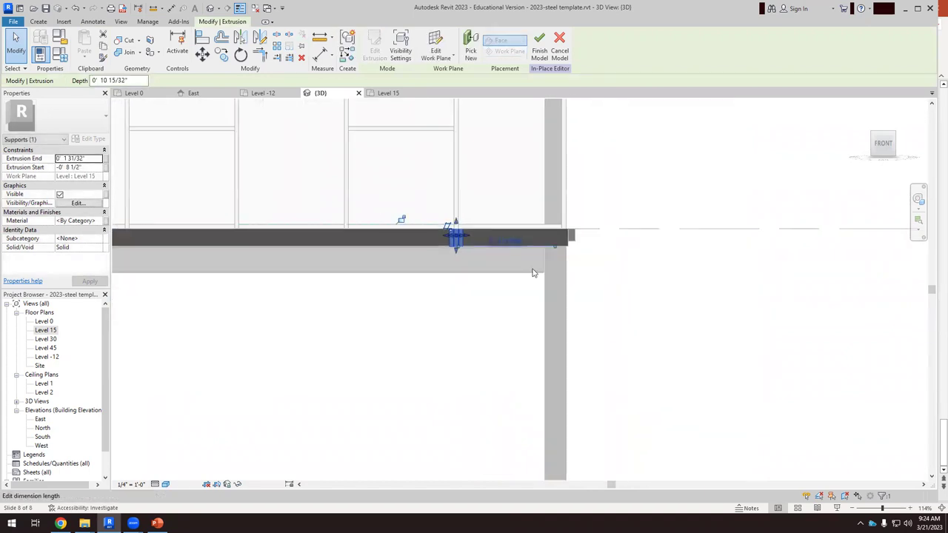
{"action": "left_click", "coordinate": [660, 297]}
Finish the in-place bracket model
{"action": "scroll", "coordinate": [522, 222], "scroll_direction": "down", "scroll_amount": 5}
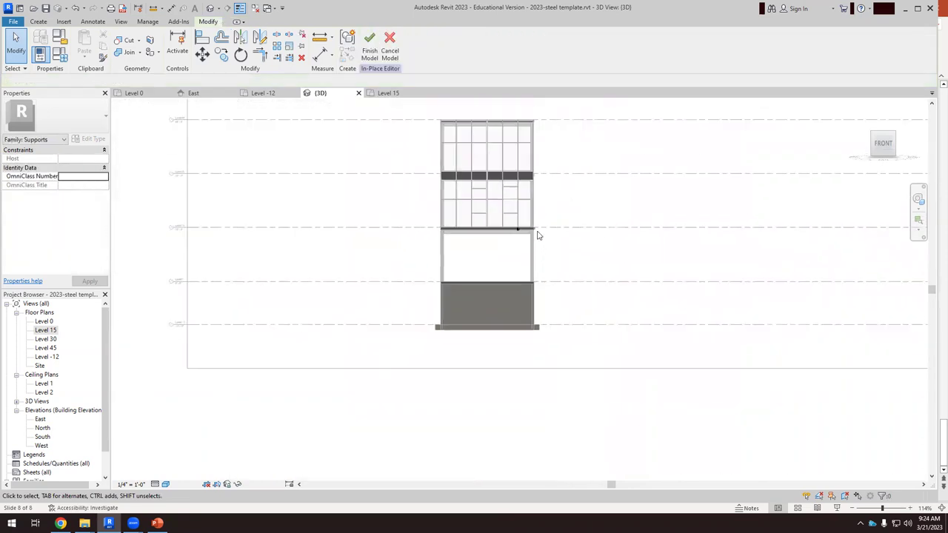
{"action": "scroll", "coordinate": [539, 236], "scroll_direction": "up", "scroll_amount": 3}
{"action": "left_click", "coordinate": [369, 43]}
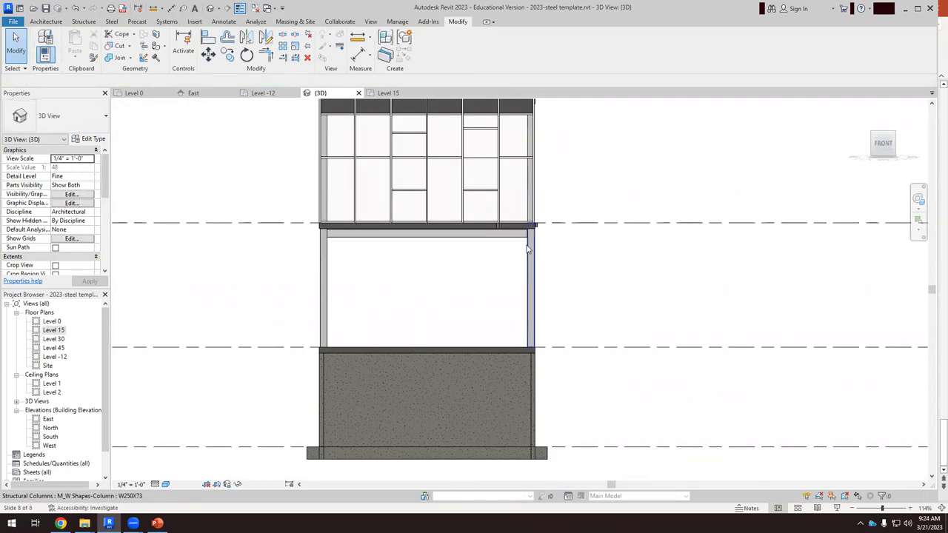
Copy the finished bracket in the Level 15 plan, with multiple copies enabled, from its mullion corner to the adjacent mullion
{"action": "scroll", "coordinate": [470, 250], "scroll_direction": "up", "scroll_amount": 4}
{"action": "left_click", "coordinate": [460, 251]}
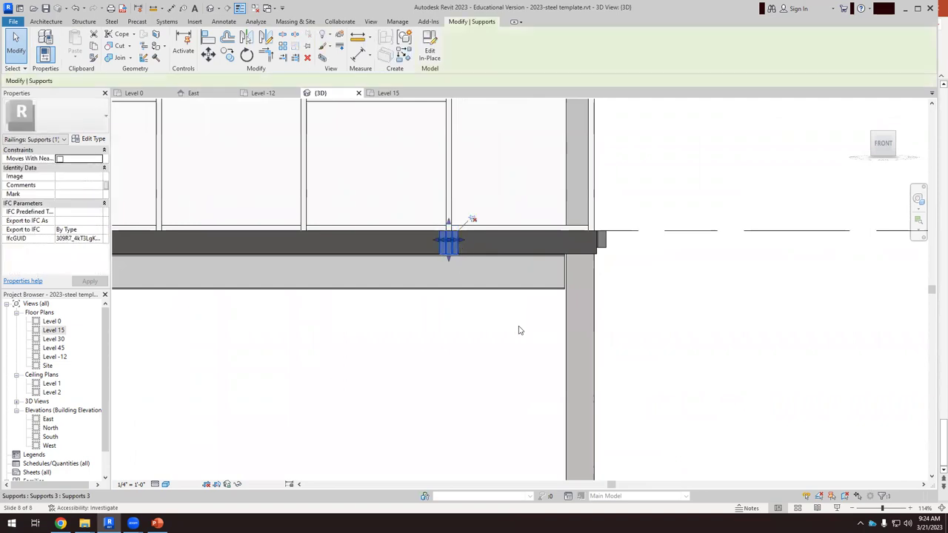
{"action": "scroll", "coordinate": [561, 313], "scroll_direction": "down", "scroll_amount": 5}
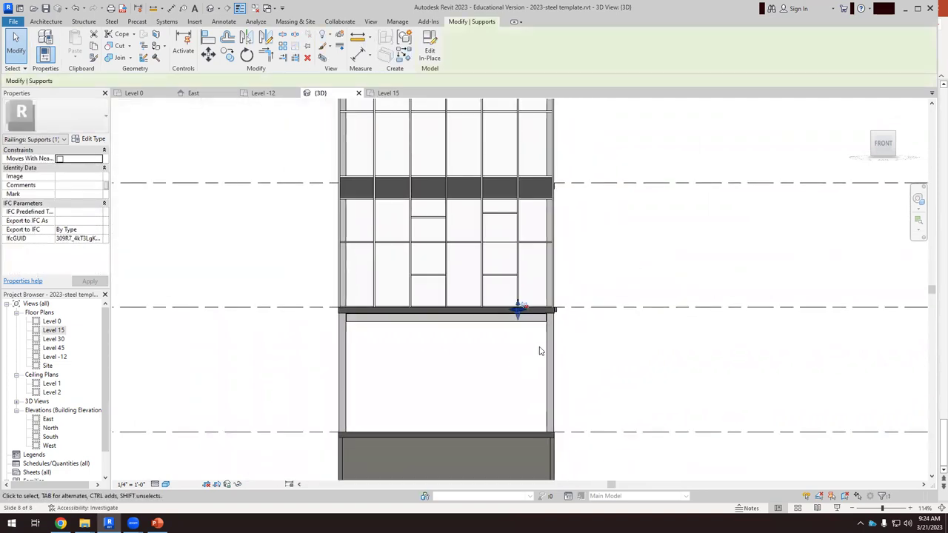
{"action": "left_click", "coordinate": [384, 94]}
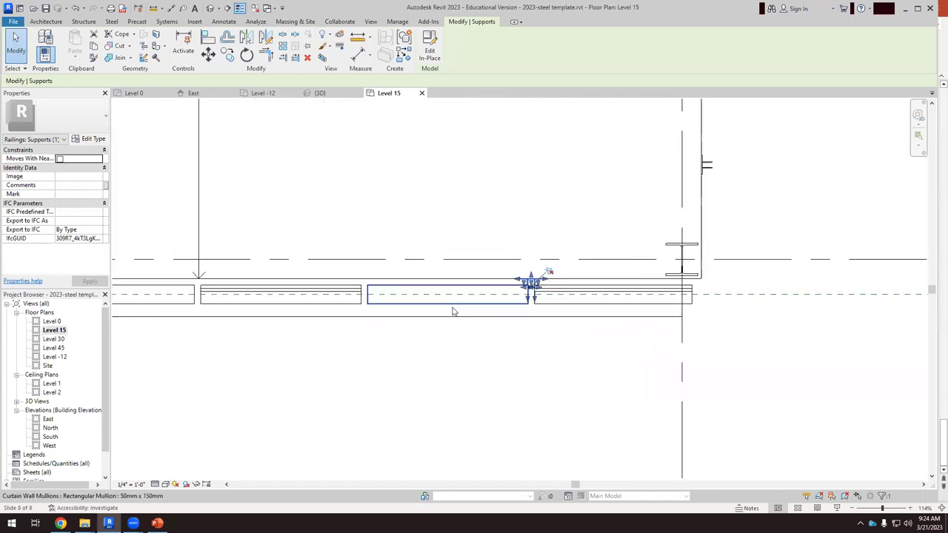
{"action": "left_click", "coordinate": [227, 56]}
{"action": "scroll", "coordinate": [527, 290], "scroll_direction": "up", "scroll_amount": 5}
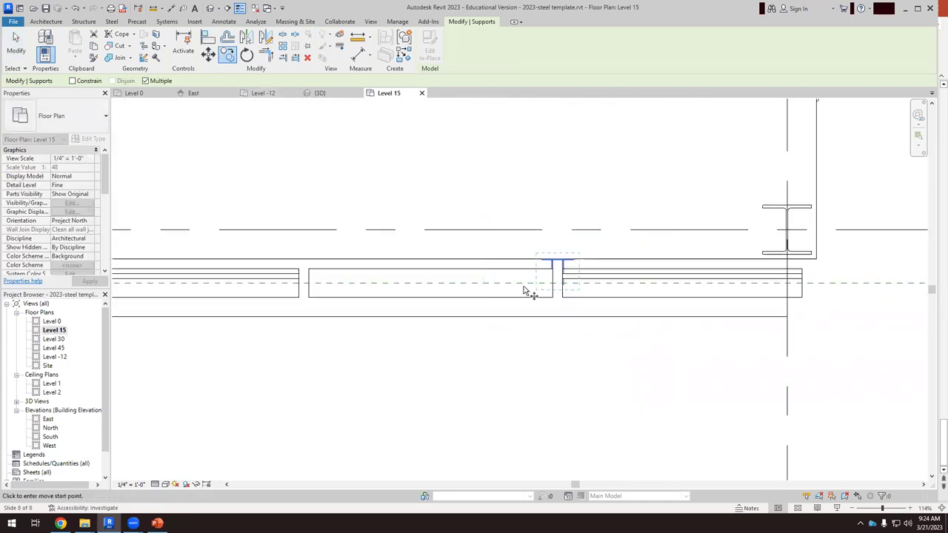
{"action": "left_click", "coordinate": [593, 252]}
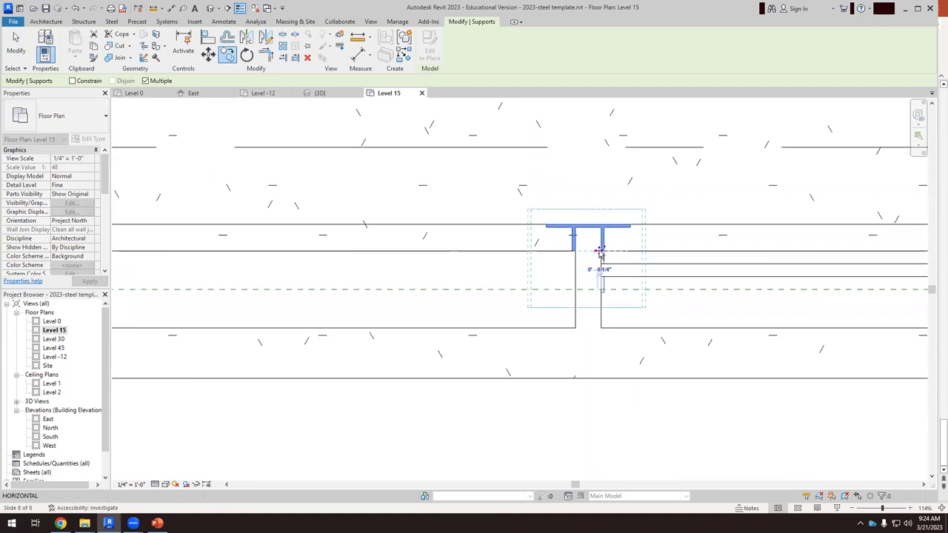
{"action": "scroll", "coordinate": [597, 253], "scroll_direction": "down", "scroll_amount": 4}
{"action": "scroll", "coordinate": [597, 253], "scroll_direction": "down", "scroll_amount": 3}
{"action": "scroll", "coordinate": [403, 252], "scroll_direction": "up", "scroll_amount": 3}
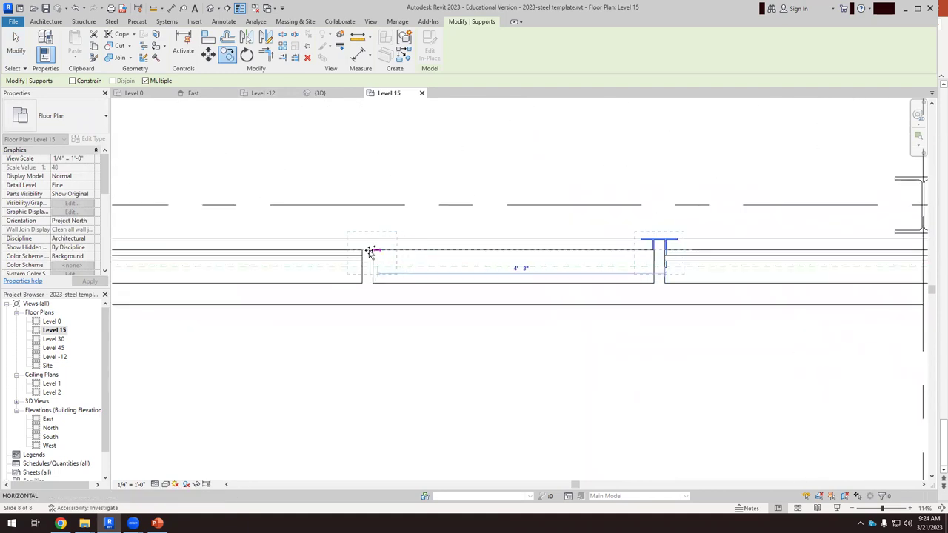
Place bracket copies at the remaining three intermediate mullions along the Level 15 slab edge and end the copying
{"action": "scroll", "coordinate": [616, 269], "scroll_direction": "down", "scroll_amount": 3}
{"action": "scroll", "coordinate": [374, 258], "scroll_direction": "up", "scroll_amount": 4}
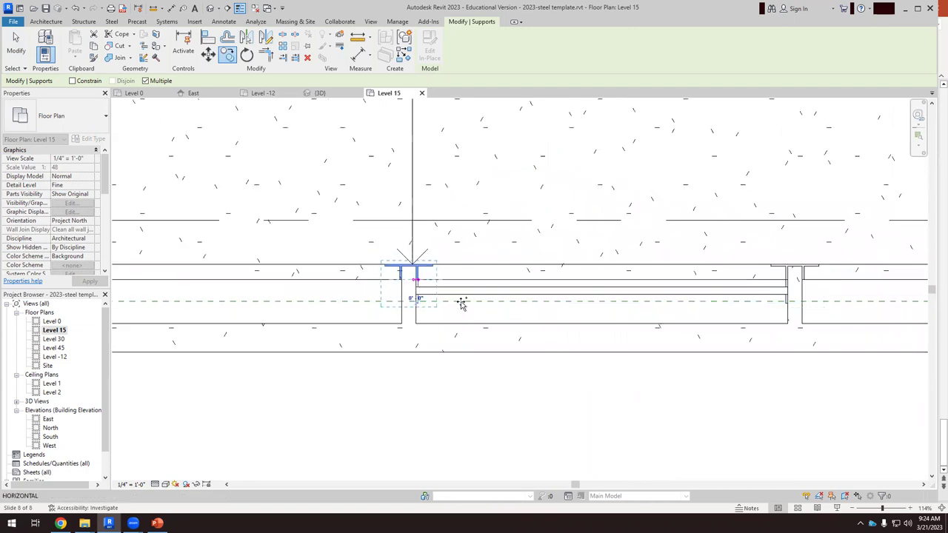
{"action": "scroll", "coordinate": [603, 271], "scroll_direction": "down", "scroll_amount": 3}
{"action": "scroll", "coordinate": [317, 288], "scroll_direction": "up", "scroll_amount": 3}
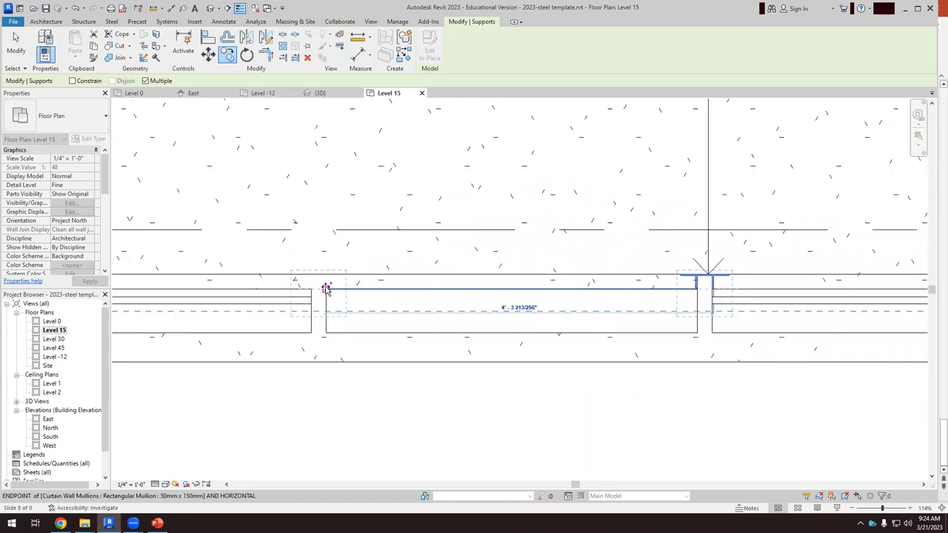
{"action": "scroll", "coordinate": [622, 274], "scroll_direction": "down", "scroll_amount": 3}
{"action": "scroll", "coordinate": [315, 281], "scroll_direction": "up", "scroll_amount": 3}
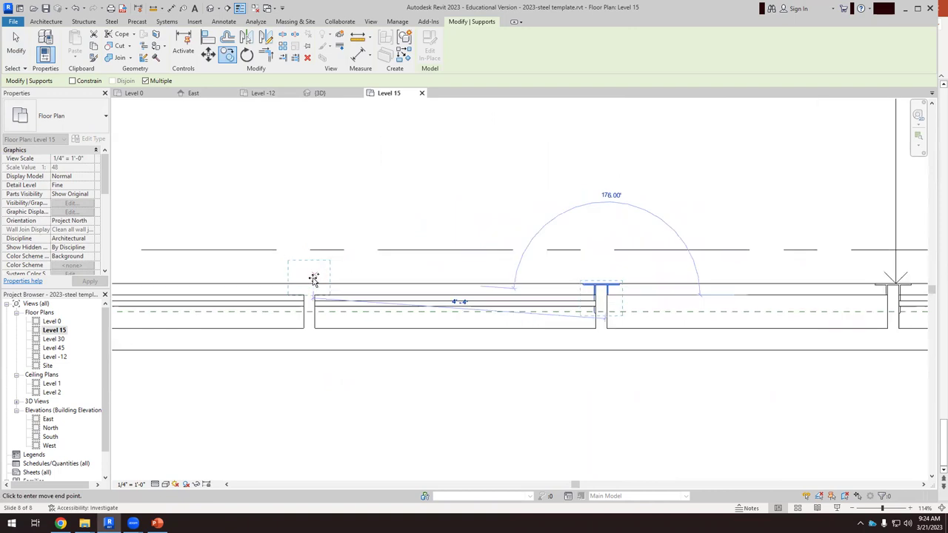
{"action": "scroll", "coordinate": [311, 302], "scroll_direction": "down", "scroll_amount": 1}
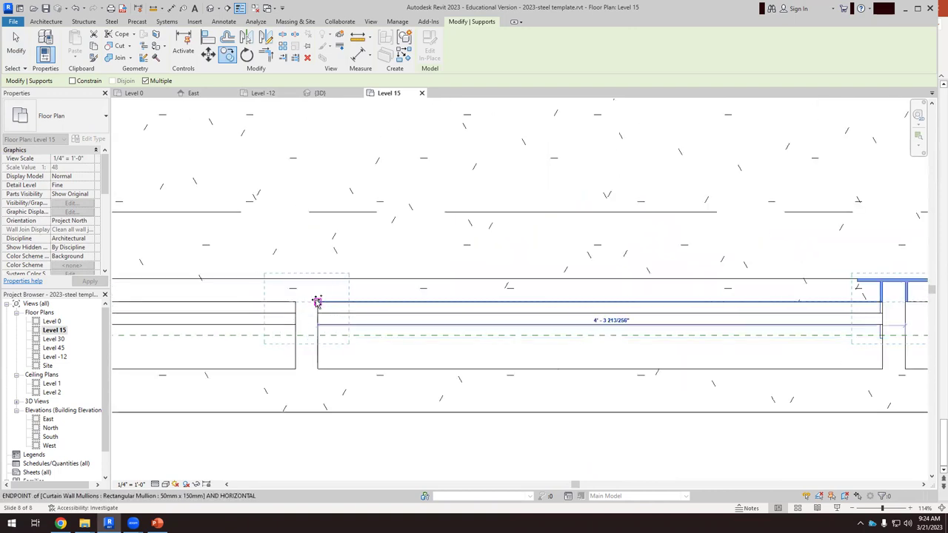
{"action": "left_click", "coordinate": [317, 303]}
{"action": "scroll", "coordinate": [426, 268], "scroll_direction": "down", "scroll_amount": 5}
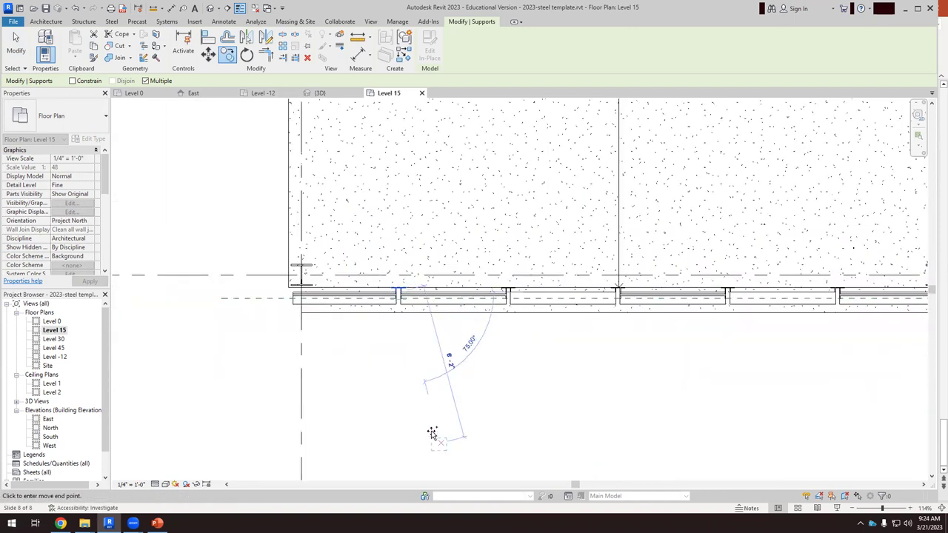
{"action": "key", "text": "Escape"}
{"action": "key", "text": "Escape"}
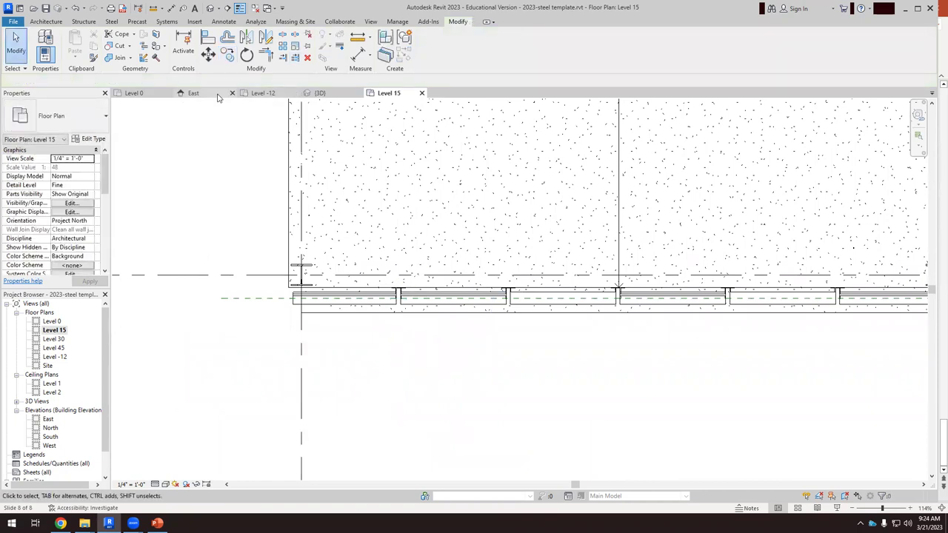
Examine the row of copied brackets along the Level 15 slab edge in the 3D view
{"action": "left_click", "coordinate": [320, 93]}
{"action": "middle_click_drag", "start_coordinate": [531, 334], "coordinate": [427, 409], "text": "shift"}
{"action": "scroll", "coordinate": [769, 179], "scroll_direction": "up", "scroll_amount": 6}
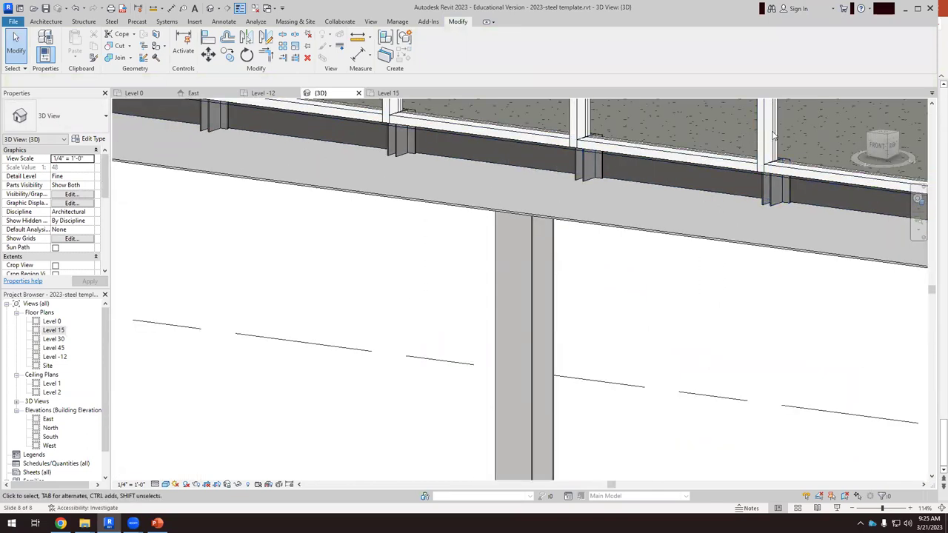
{"action": "scroll", "coordinate": [448, 219], "scroll_direction": "down", "scroll_amount": 3}
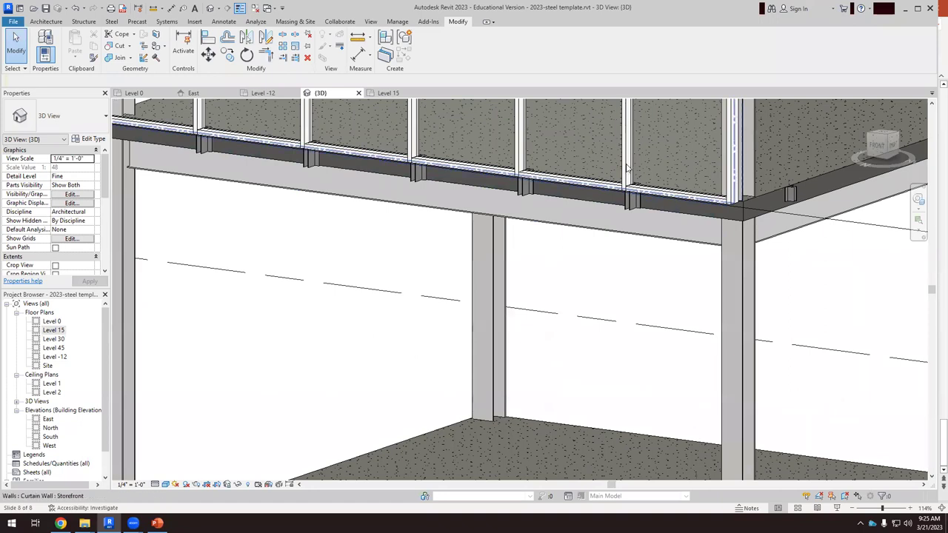
{"action": "scroll", "coordinate": [626, 169], "scroll_direction": "down", "scroll_amount": 5}
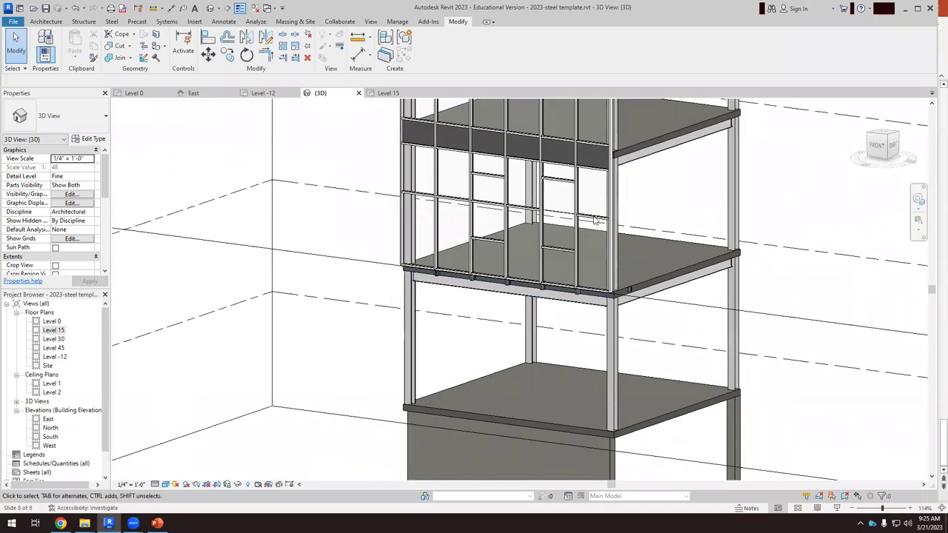
{"action": "scroll", "coordinate": [761, 266], "scroll_direction": "down", "scroll_amount": 3}
Copy the five slab-edge brackets from Level 15 up to Level 30 in the front 3D view, with Constrain turned off
{"action": "left_click", "coordinate": [877, 144]}
{"action": "scroll", "coordinate": [410, 271], "scroll_direction": "up", "scroll_amount": 5}
{"action": "scroll", "coordinate": [410, 271], "scroll_direction": "up", "scroll_amount": 8}
{"action": "left_click", "coordinate": [417, 252]}
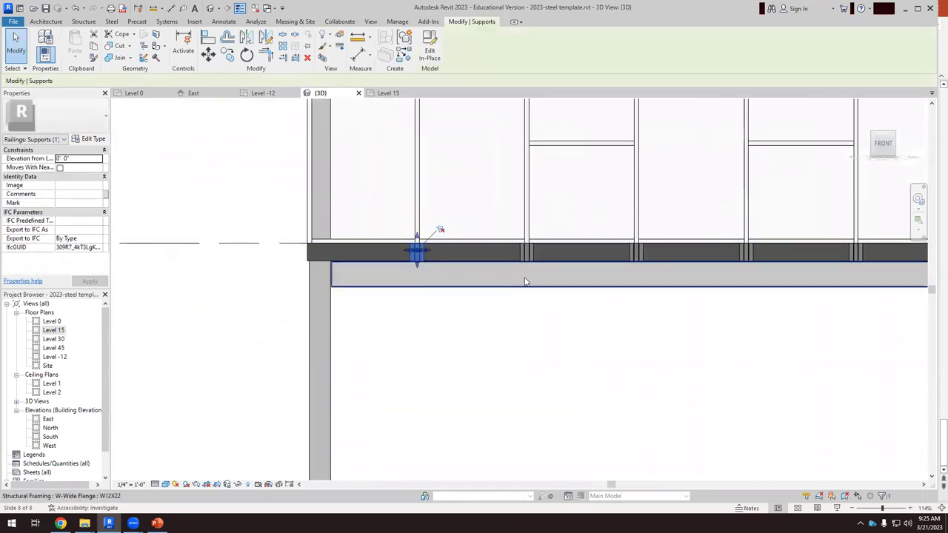
{"action": "left_click", "coordinate": [527, 253], "text": "ctrl"}
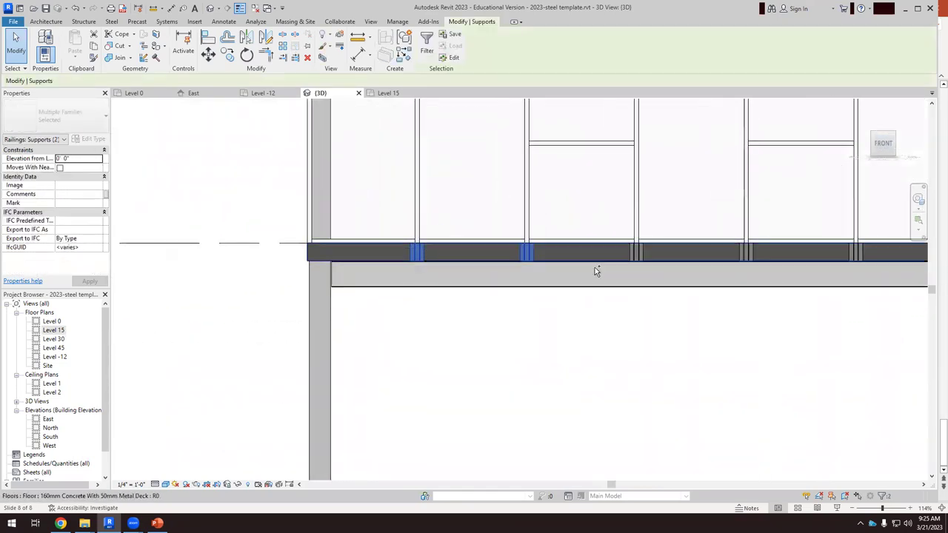
{"action": "left_click", "coordinate": [746, 253], "text": "ctrl"}
{"action": "left_click", "coordinate": [853, 254], "text": "ctrl"}
{"action": "scroll", "coordinate": [531, 300], "scroll_direction": "down", "scroll_amount": 2}
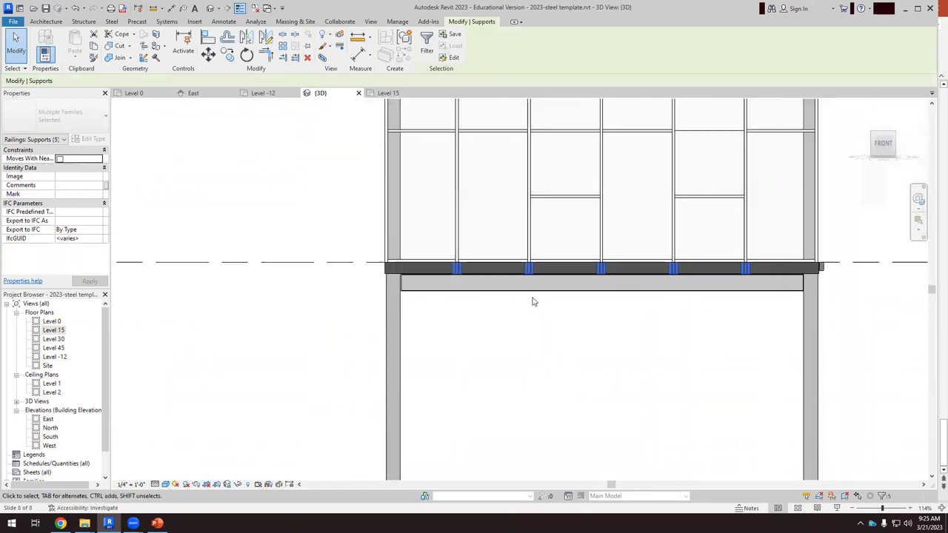
{"action": "scroll", "coordinate": [247, 439], "scroll_direction": "down", "scroll_amount": 2}
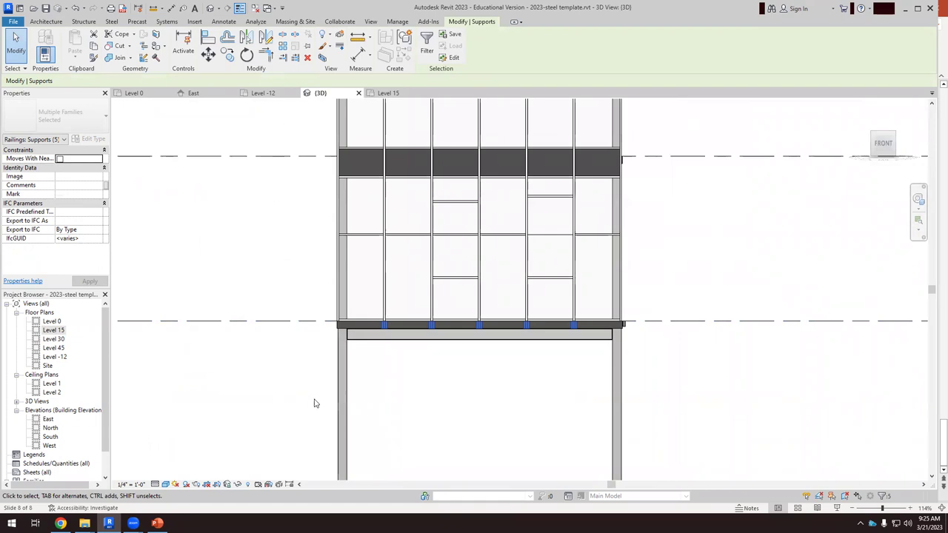
{"action": "left_click", "coordinate": [227, 55]}
{"action": "left_click", "coordinate": [655, 324]}
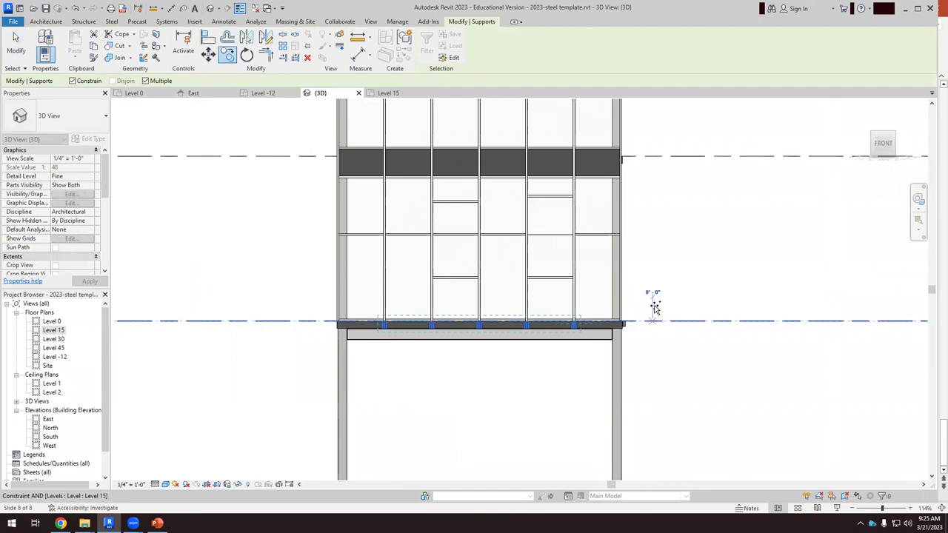
{"action": "left_click", "coordinate": [73, 80]}
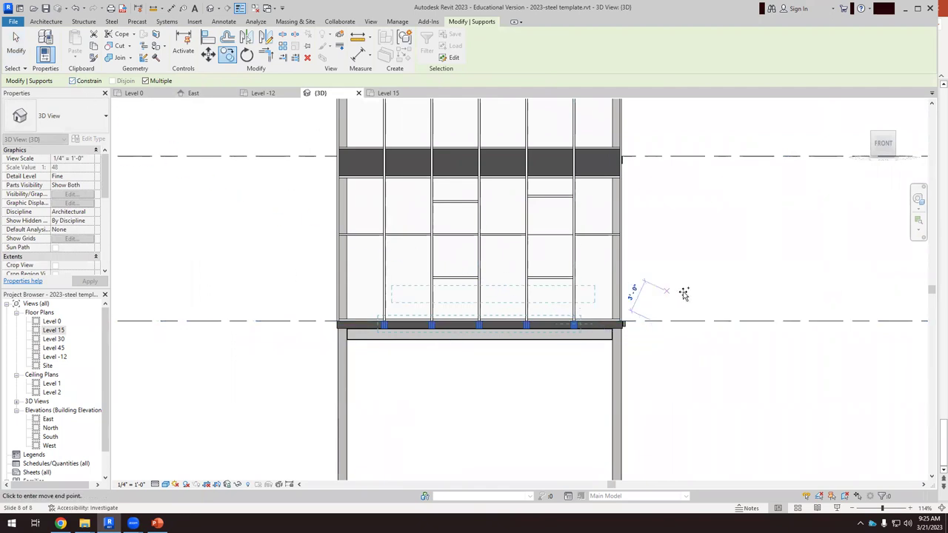
{"action": "left_click", "coordinate": [653, 157]}
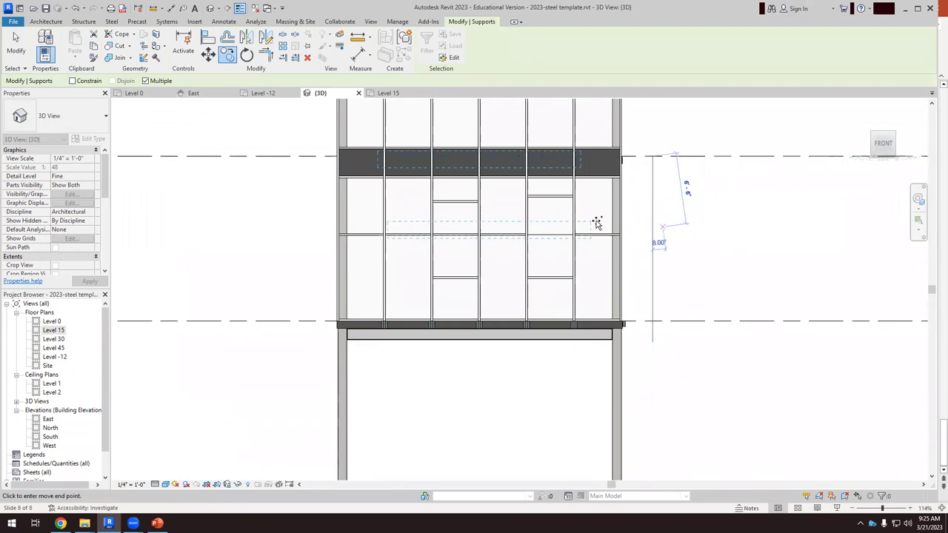
{"action": "left_click", "coordinate": [218, 381]}
Display the 3D view in Wireframe and examine how the copied brackets meet the mullions and the Level 30 slab
{"action": "left_click", "coordinate": [159, 486]}
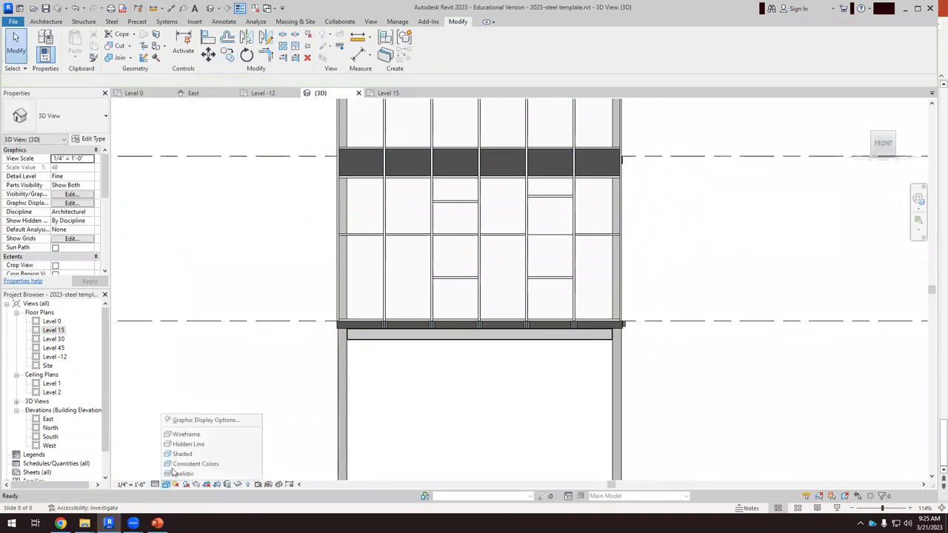
{"action": "left_click", "coordinate": [185, 435]}
{"action": "scroll", "coordinate": [562, 102], "scroll_direction": "up", "scroll_amount": 5}
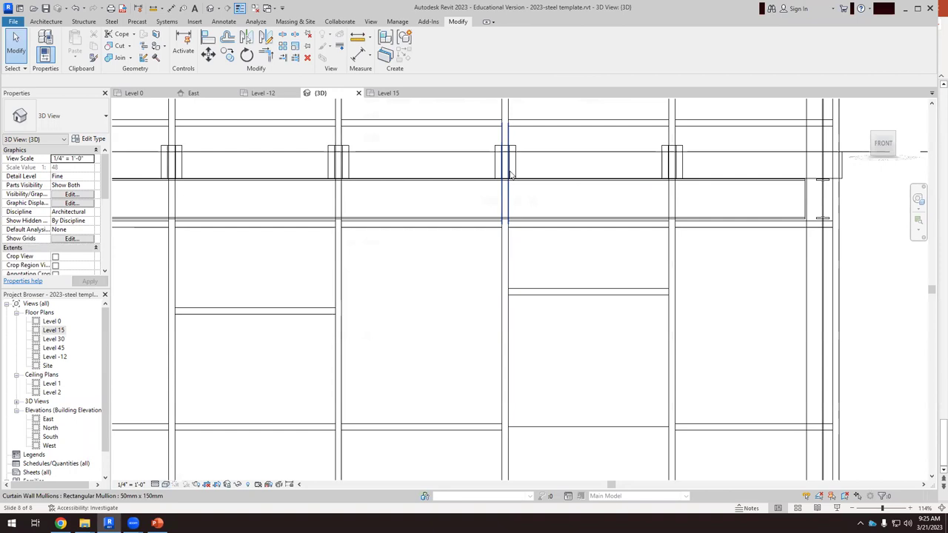
{"action": "left_click", "coordinate": [507, 109]}
{"action": "scroll", "coordinate": [533, 133], "scroll_direction": "up", "scroll_amount": 2}
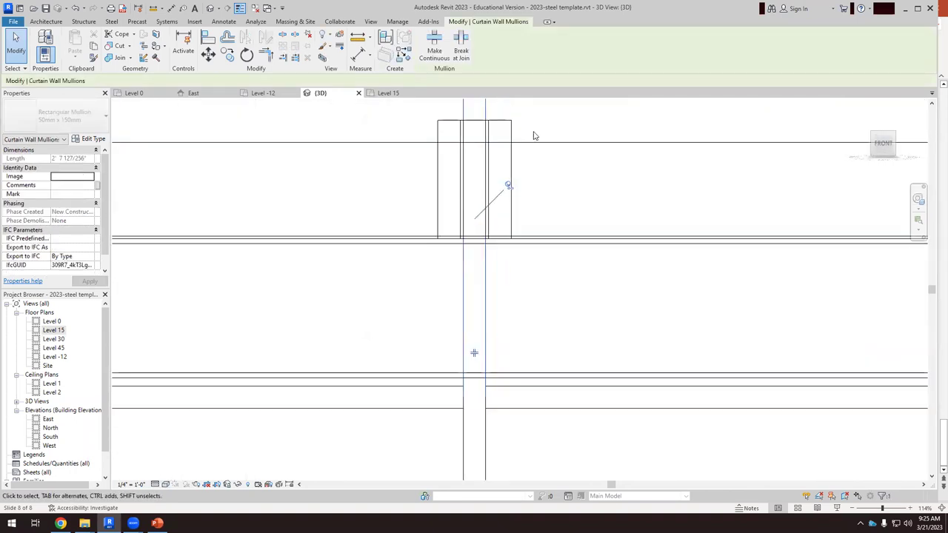
{"action": "left_click", "coordinate": [510, 178]}
{"action": "scroll", "coordinate": [593, 248], "scroll_direction": "down", "scroll_amount": 3}
{"action": "left_click", "coordinate": [737, 246]}
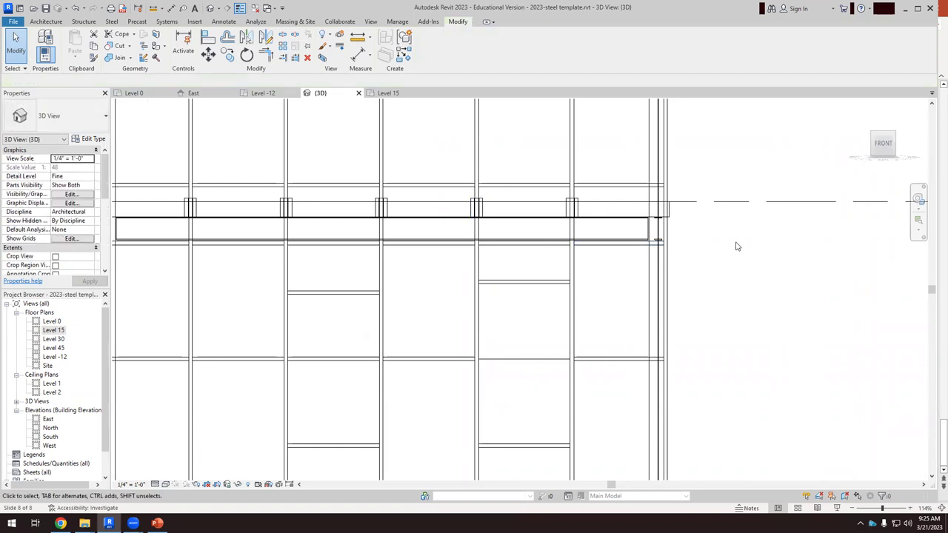
{"action": "scroll", "coordinate": [582, 211], "scroll_direction": "up", "scroll_amount": 3}
{"action": "left_click", "coordinate": [582, 211]}
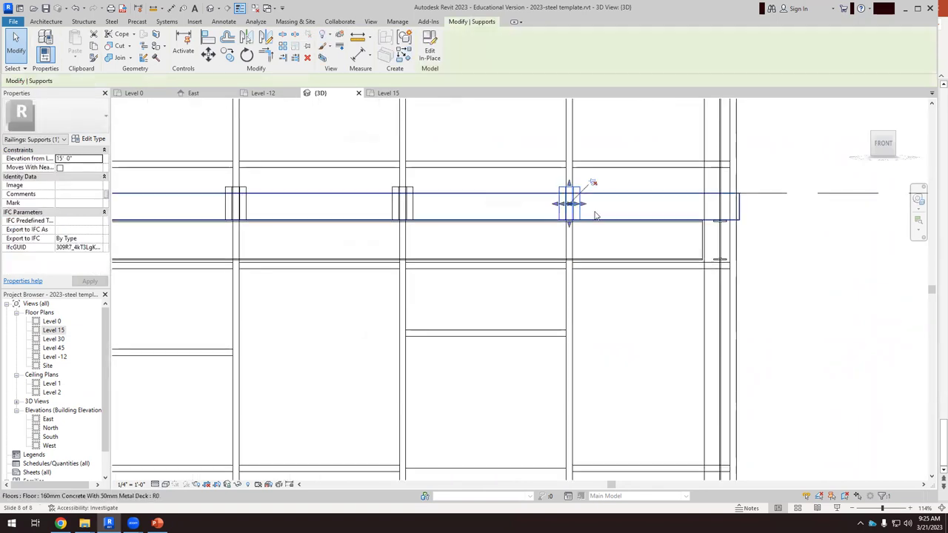
{"action": "scroll", "coordinate": [585, 223], "scroll_direction": "down", "scroll_amount": 3}
{"action": "middle_click_drag", "start_coordinate": [736, 304], "coordinate": [482, 289], "text": "shift"}
{"action": "left_click", "coordinate": [483, 278]}
{"action": "scroll", "coordinate": [483, 279], "scroll_direction": "up", "scroll_amount": 3}
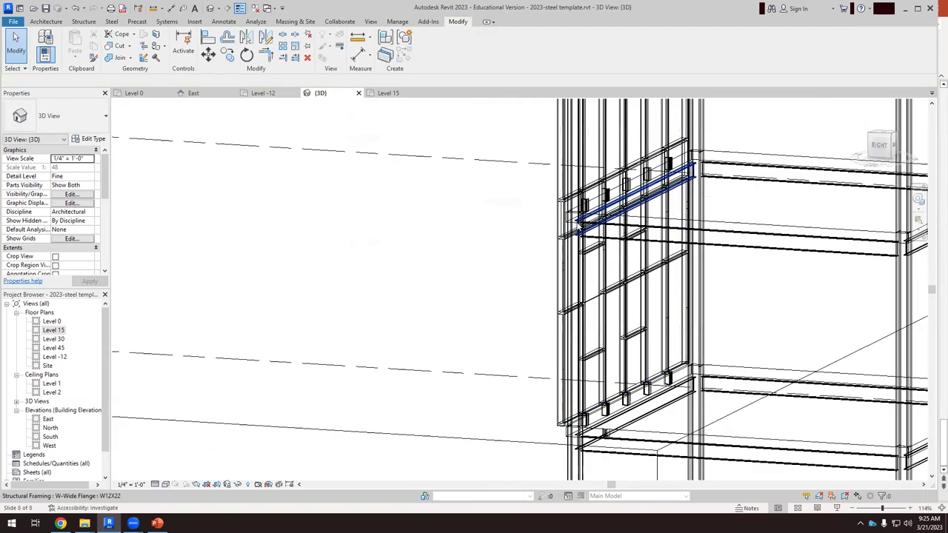
Set the 3D view's visual style to Hidden Line and look closely at the brackets along the Level 30 slab edge
{"action": "left_click", "coordinate": [166, 485]}
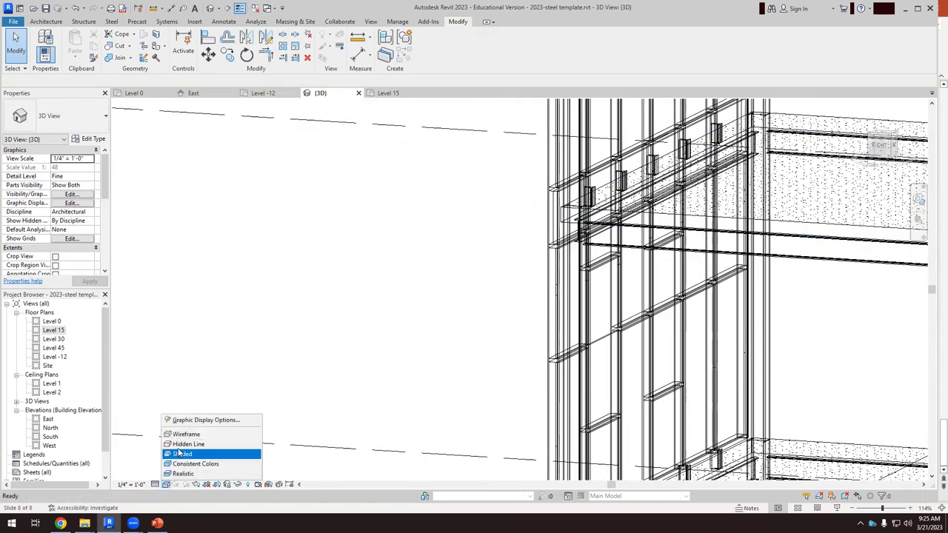
{"action": "left_click", "coordinate": [192, 443]}
{"action": "scroll", "coordinate": [621, 192], "scroll_direction": "up", "scroll_amount": 5}
{"action": "scroll", "coordinate": [621, 191], "scroll_direction": "up", "scroll_amount": 5}
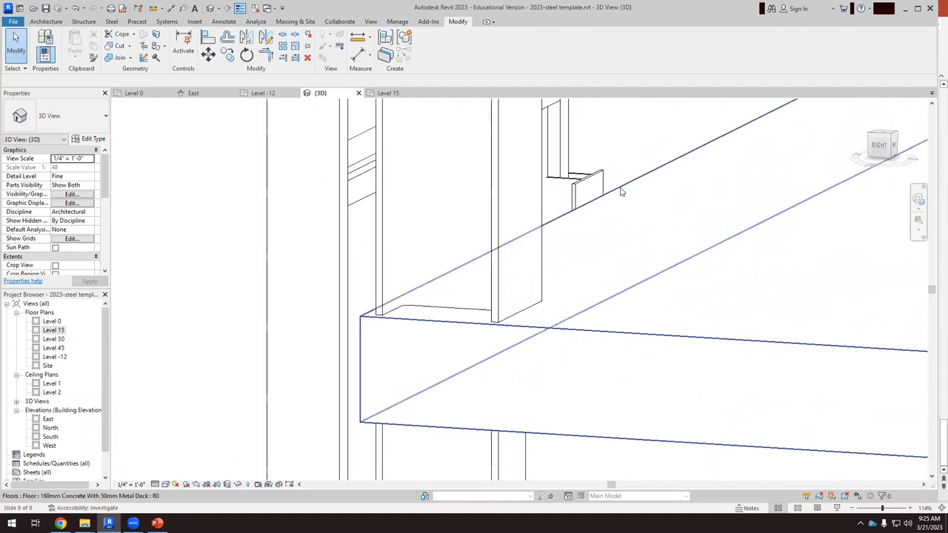
Try to adjust the top of the Level 30 bracket nearest the corner column with its shape handle
{"action": "left_click", "coordinate": [541, 171]}
{"action": "scroll", "coordinate": [542, 171], "scroll_direction": "up", "scroll_amount": 2}
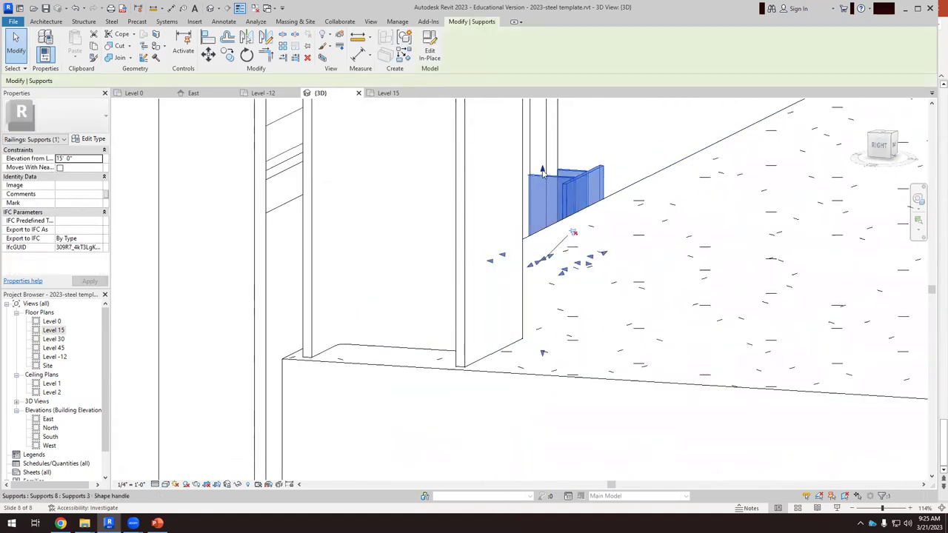
{"action": "left_click_drag", "start_coordinate": [541, 172], "coordinate": [603, 237]}
{"action": "scroll", "coordinate": [604, 237], "scroll_direction": "down", "scroll_amount": 1}
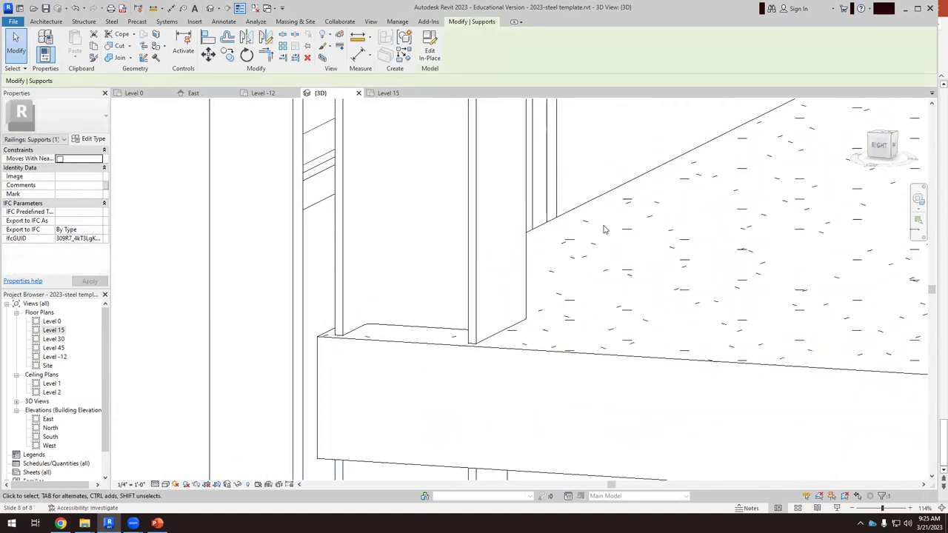
{"action": "key", "text": "Escape"}
Examine the row of Level 30 brackets and how far they project above the slab, from the front and the interior
{"action": "scroll", "coordinate": [599, 233], "scroll_direction": "down", "scroll_amount": 5}
{"action": "middle_click_drag", "start_coordinate": [452, 273], "coordinate": [367, 445], "text": "shift"}
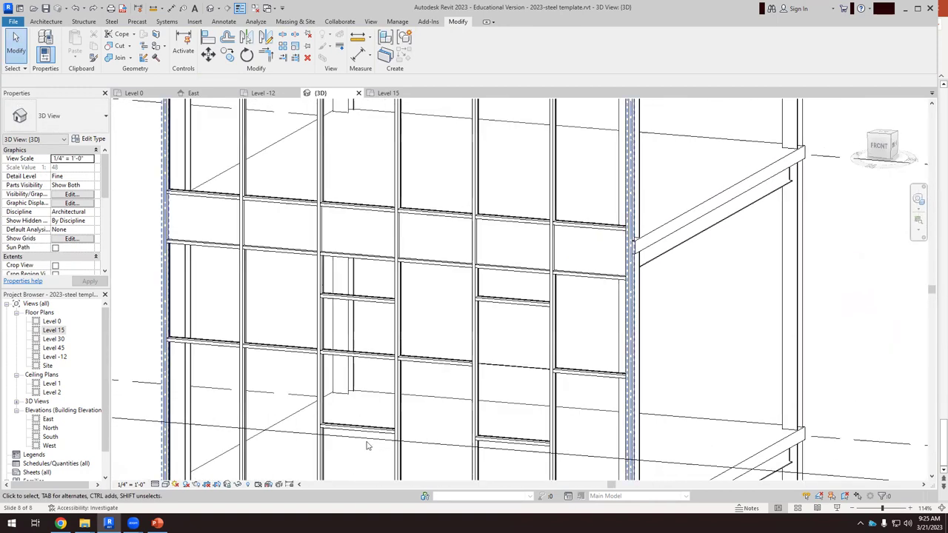
{"action": "middle_click_drag", "start_coordinate": [641, 282], "coordinate": [612, 291], "text": "shift"}
{"action": "scroll", "coordinate": [612, 291], "scroll_direction": "up", "scroll_amount": 6}
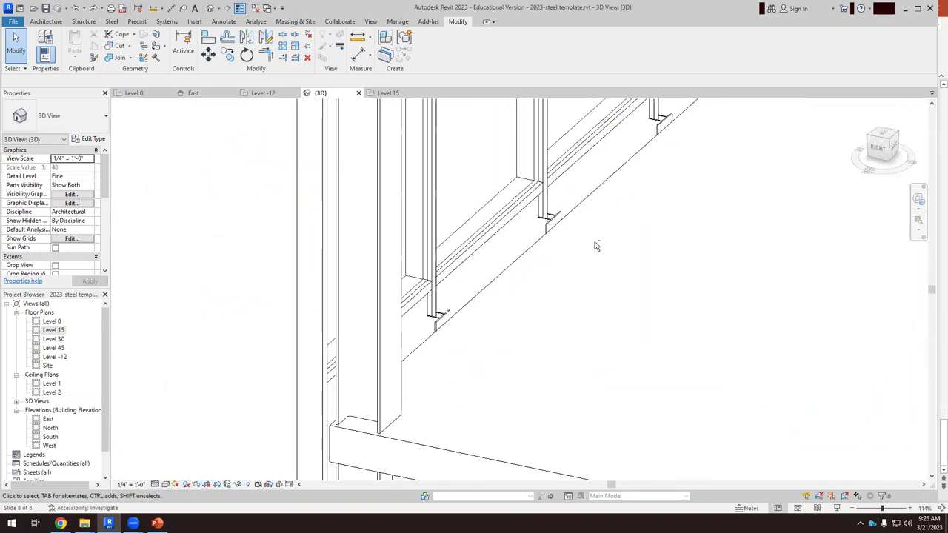
{"action": "scroll", "coordinate": [562, 256], "scroll_direction": "up", "scroll_amount": 2}
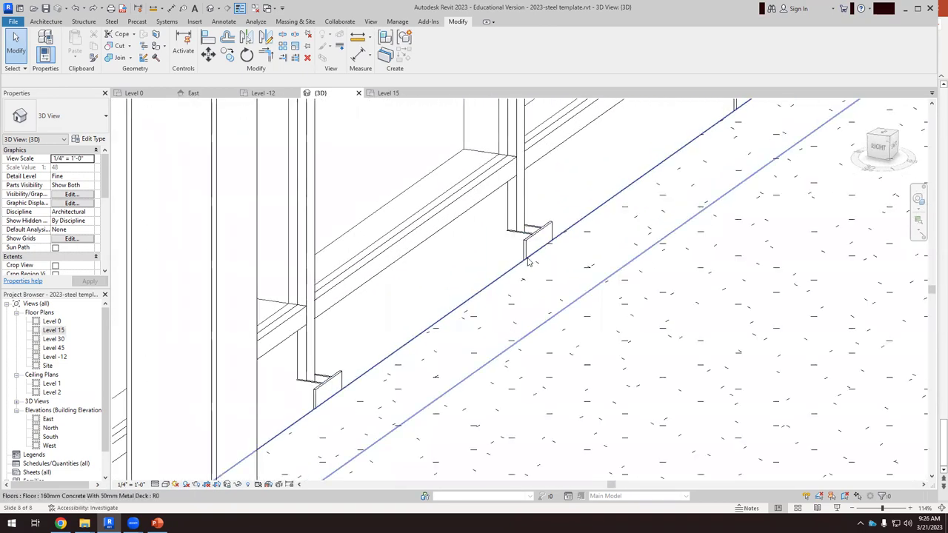
{"action": "left_click", "coordinate": [529, 245]}
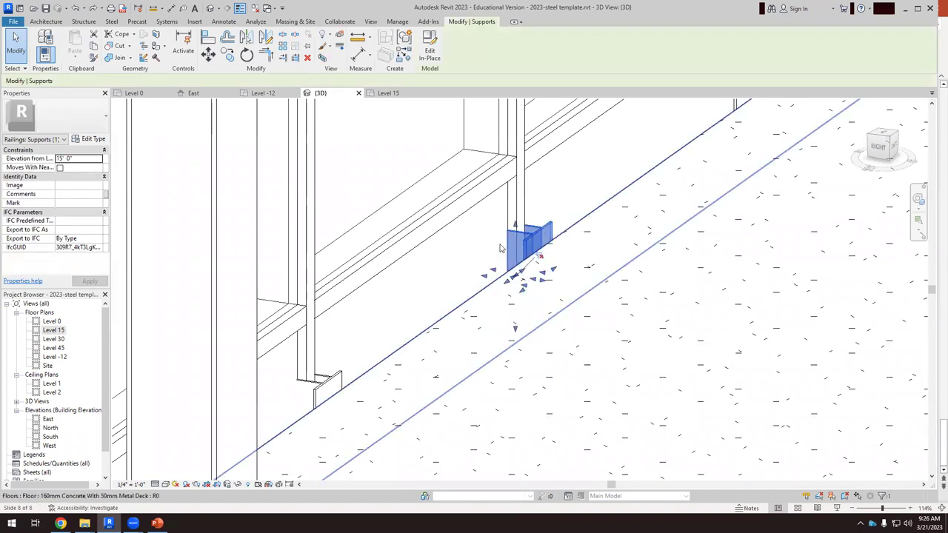
{"action": "scroll", "coordinate": [500, 248], "scroll_direction": "up", "scroll_amount": 2}
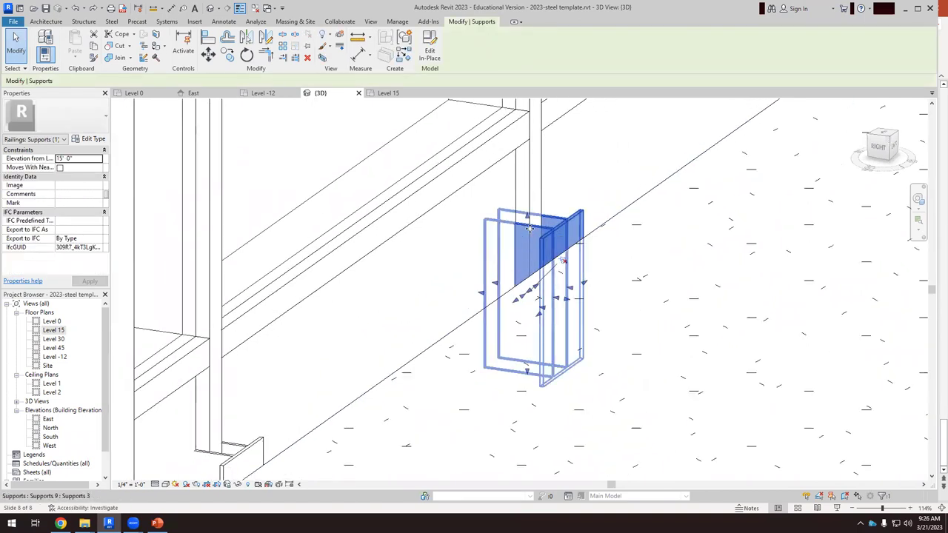
{"action": "scroll", "coordinate": [530, 228], "scroll_direction": "down", "scroll_amount": 2}
{"action": "left_click", "coordinate": [519, 192]}
{"action": "scroll", "coordinate": [493, 227], "scroll_direction": "up", "scroll_amount": 2}
{"action": "scroll", "coordinate": [493, 227], "scroll_direction": "down", "scroll_amount": 2}
{"action": "left_click", "coordinate": [341, 360]}
{"action": "scroll", "coordinate": [363, 341], "scroll_direction": "up", "scroll_amount": 2}
{"action": "scroll", "coordinate": [378, 314], "scroll_direction": "down", "scroll_amount": 2}
{"action": "scroll", "coordinate": [261, 343], "scroll_direction": "up", "scroll_amount": 2}
{"action": "left_click", "coordinate": [270, 343]}
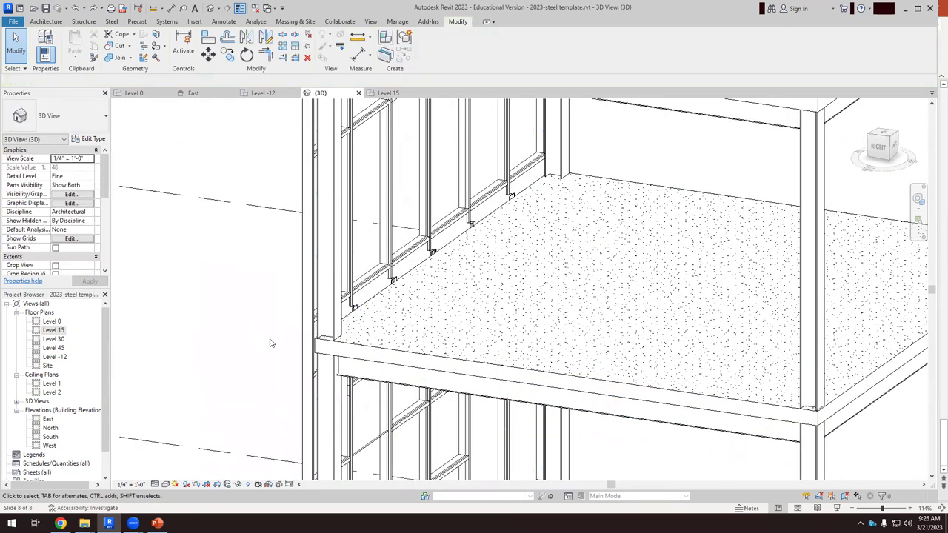
{"action": "scroll", "coordinate": [359, 332], "scroll_direction": "up", "scroll_amount": 2}
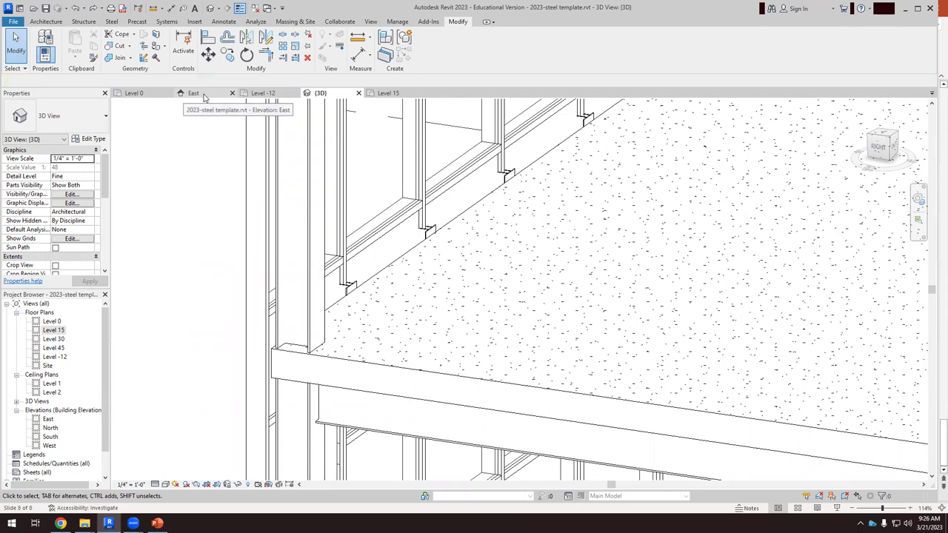
Return the 3D view to Wireframe and inspect a Level 30 bracket from the front-right corner orientation
{"action": "middle_click_drag", "start_coordinate": [370, 192], "coordinate": [582, 292], "text": "shift"}
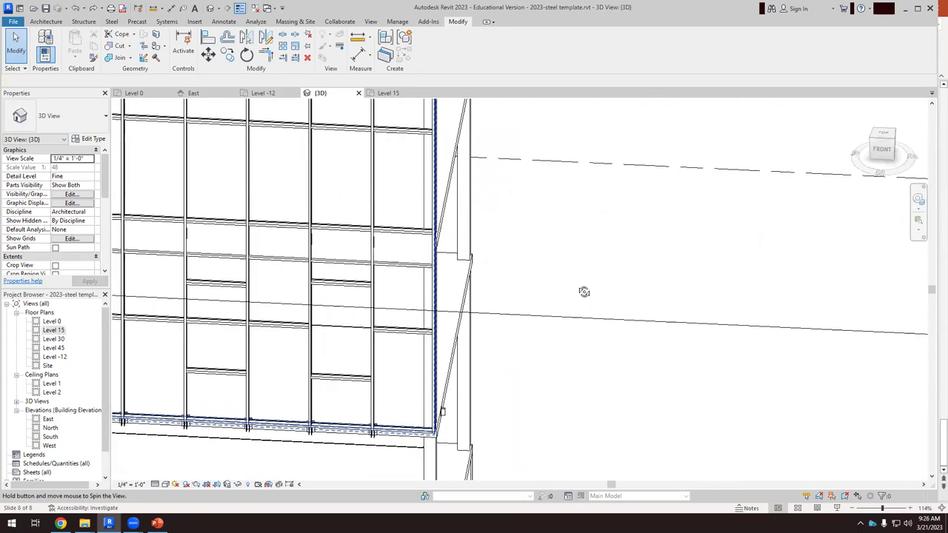
{"action": "left_click", "coordinate": [165, 484]}
{"action": "left_click", "coordinate": [189, 436]}
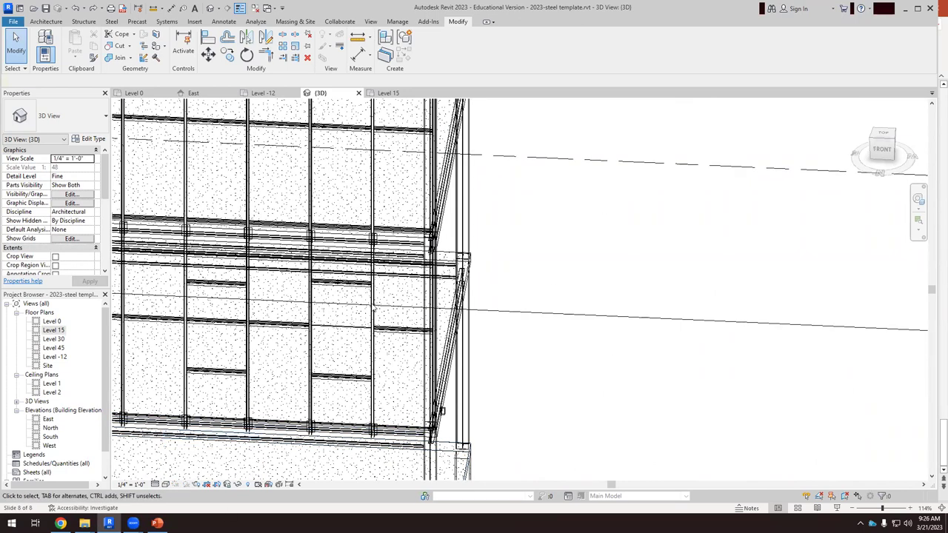
{"action": "left_click", "coordinate": [874, 150]}
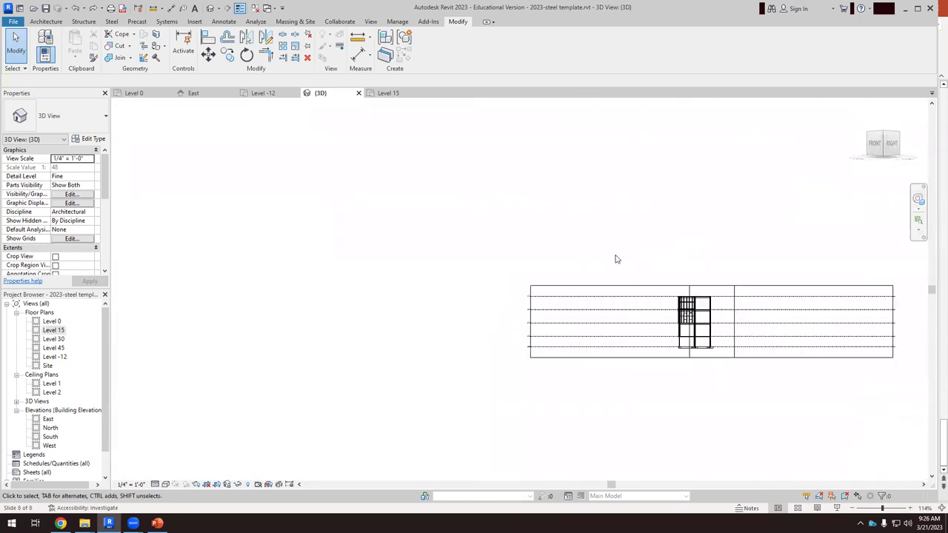
{"action": "scroll", "coordinate": [497, 286], "scroll_direction": "up", "scroll_amount": 10}
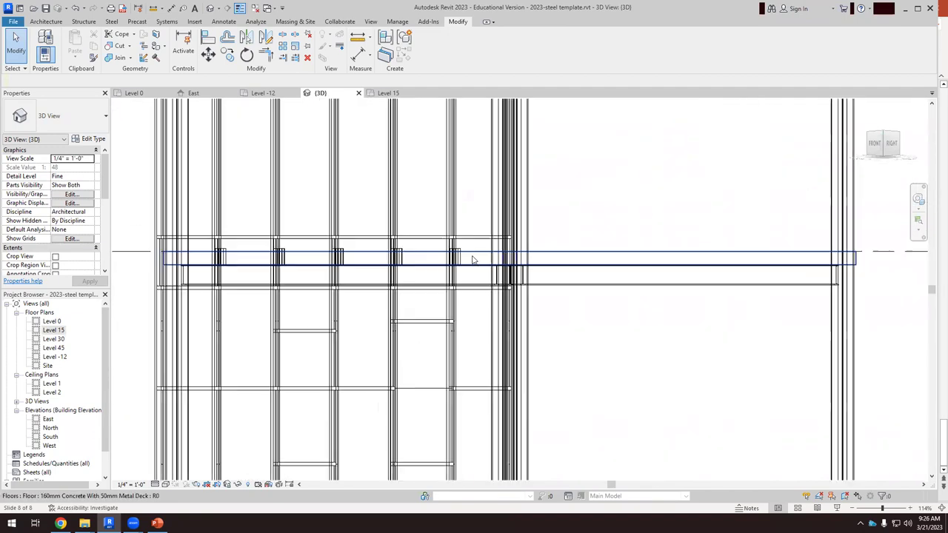
{"action": "scroll", "coordinate": [453, 265], "scroll_direction": "up", "scroll_amount": 5}
{"action": "left_click", "coordinate": [441, 246]}
{"action": "scroll", "coordinate": [436, 229], "scroll_direction": "up", "scroll_amount": 2}
{"action": "scroll", "coordinate": [433, 238], "scroll_direction": "up", "scroll_amount": 1}
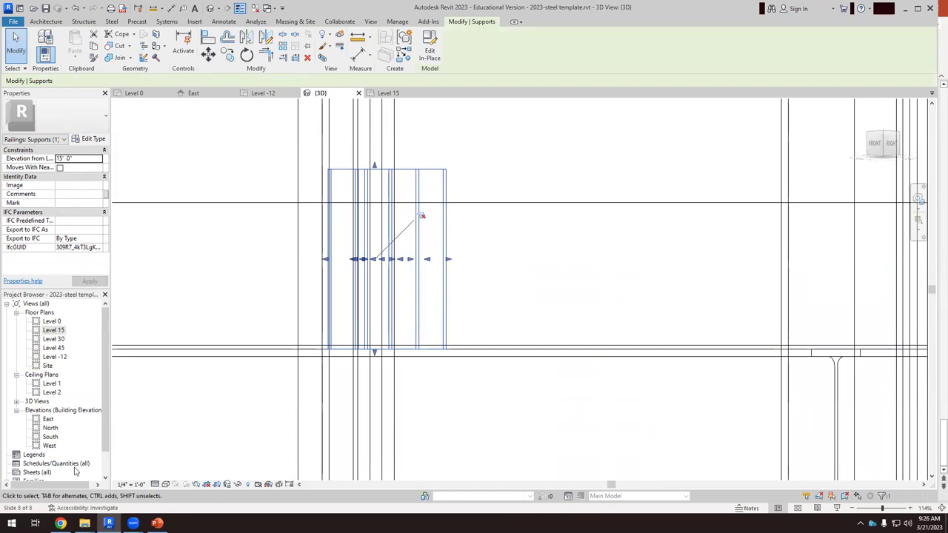
Switch to Chrome and search Google in a new tab for "rods steel structure"
{"action": "key", "text": "alt+Tab"}
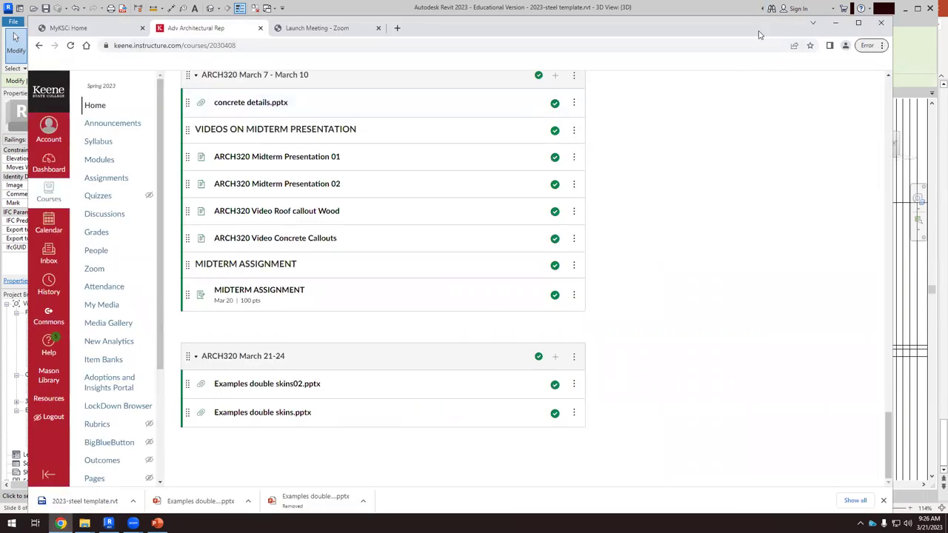
{"action": "left_click_drag", "start_coordinate": [381, 36], "coordinate": [373, 89]}
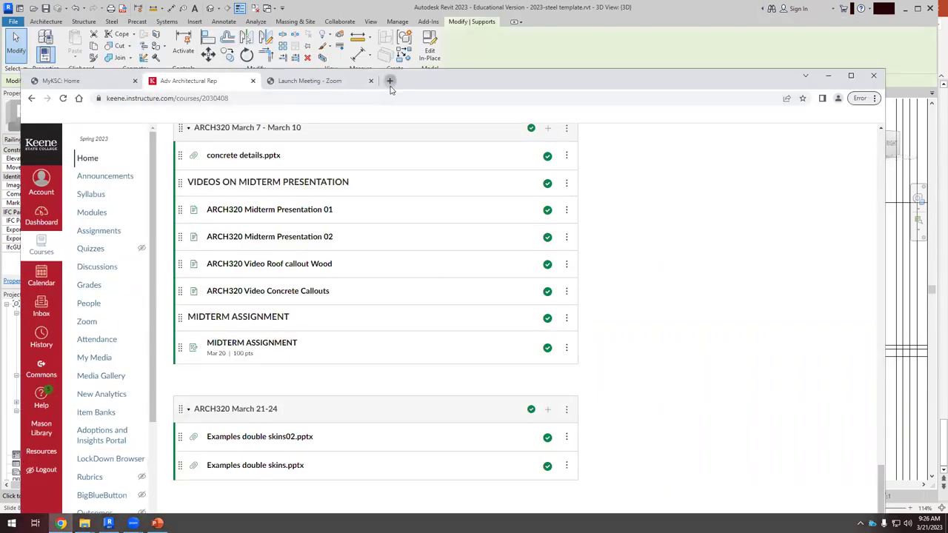
{"action": "left_click", "coordinate": [389, 81]}
{"action": "type", "text": "rods"}
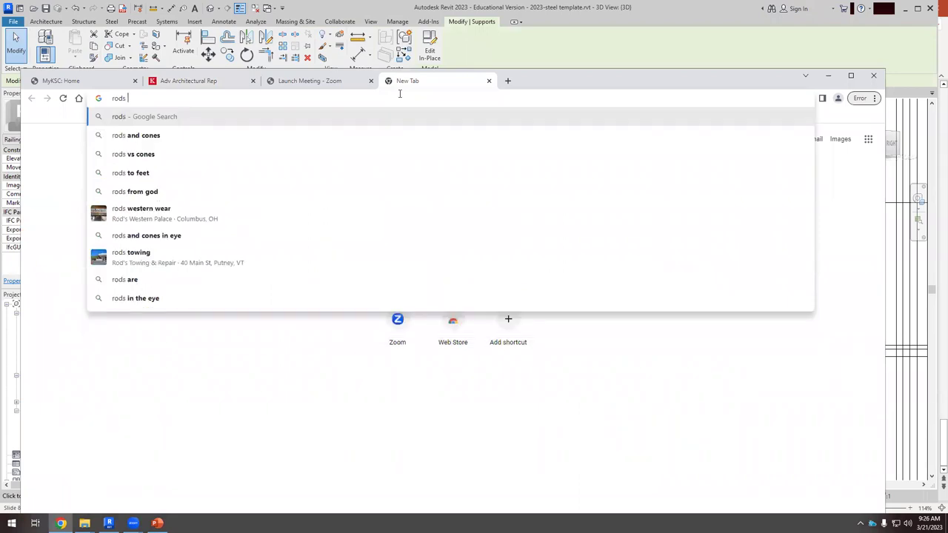
{"action": "type", "text": " steel"}
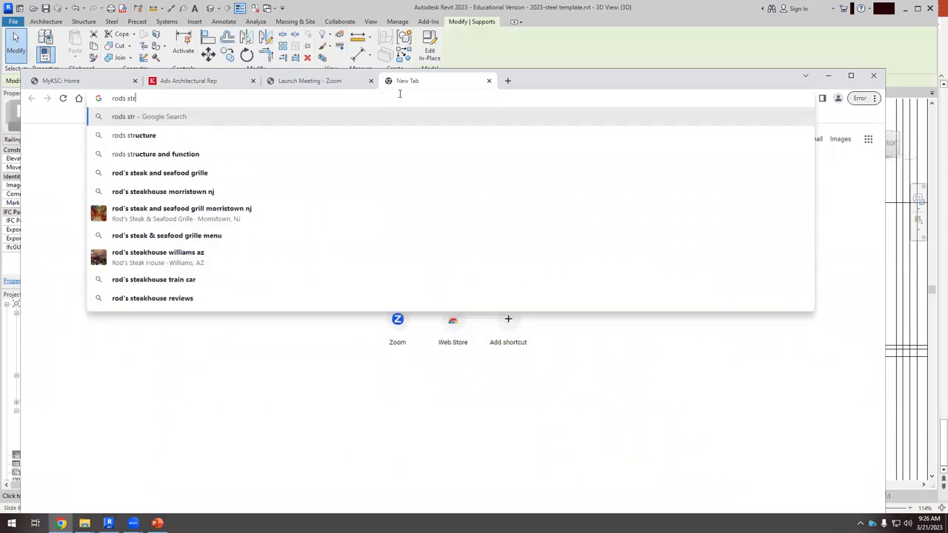
{"action": "type", "text": " structure"}
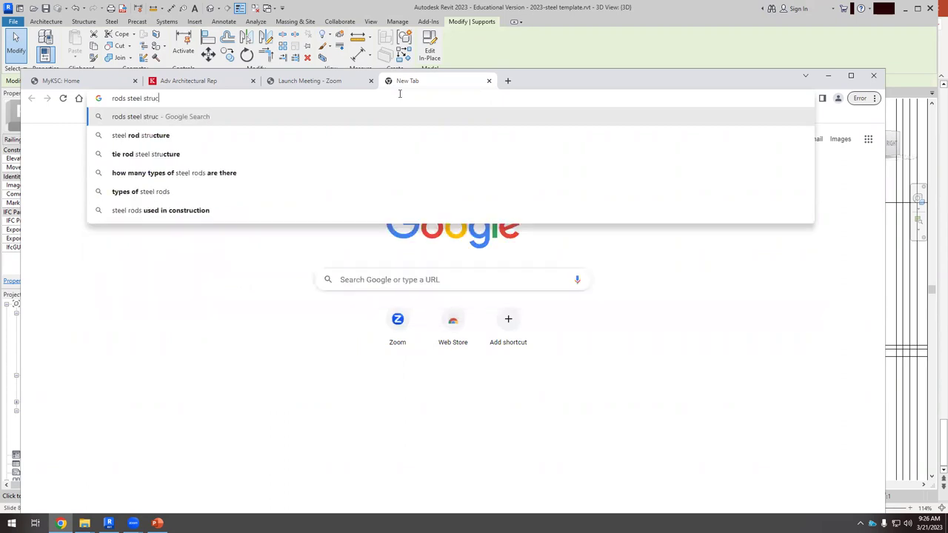
{"action": "key", "text": "Return"}
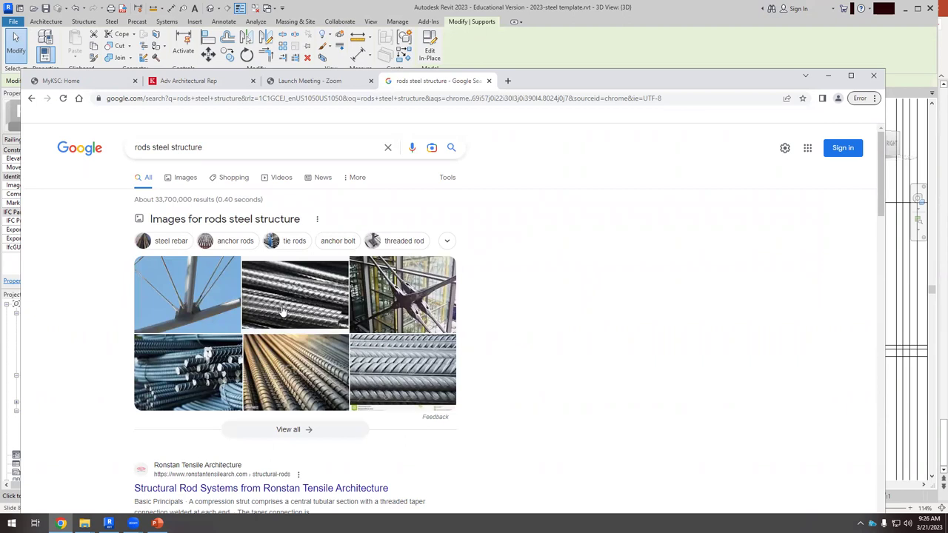
Preview the image of bundled ribbed steel bars in the search results, and switch back to the 3D view in Revit
{"action": "left_click", "coordinate": [215, 376]}
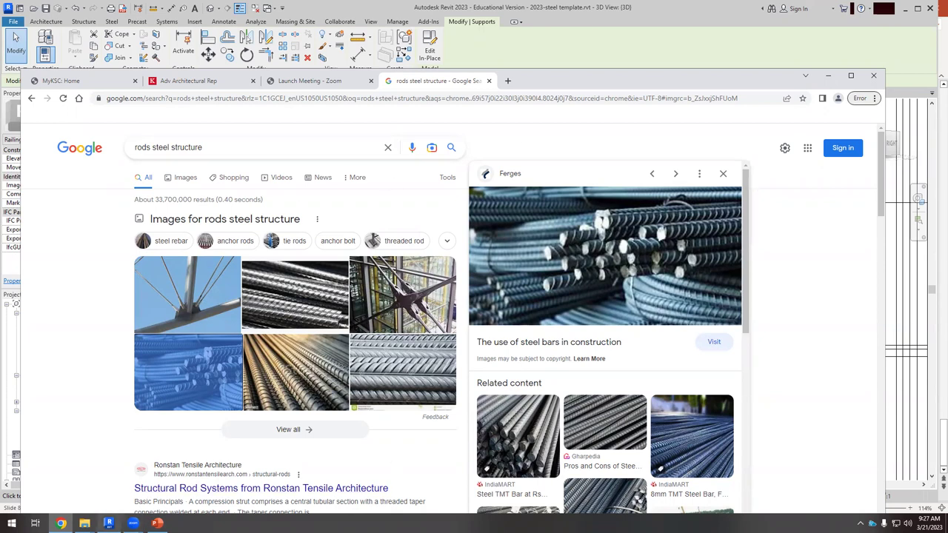
{"action": "left_click", "coordinate": [109, 523]}
{"action": "left_click", "coordinate": [611, 153]}
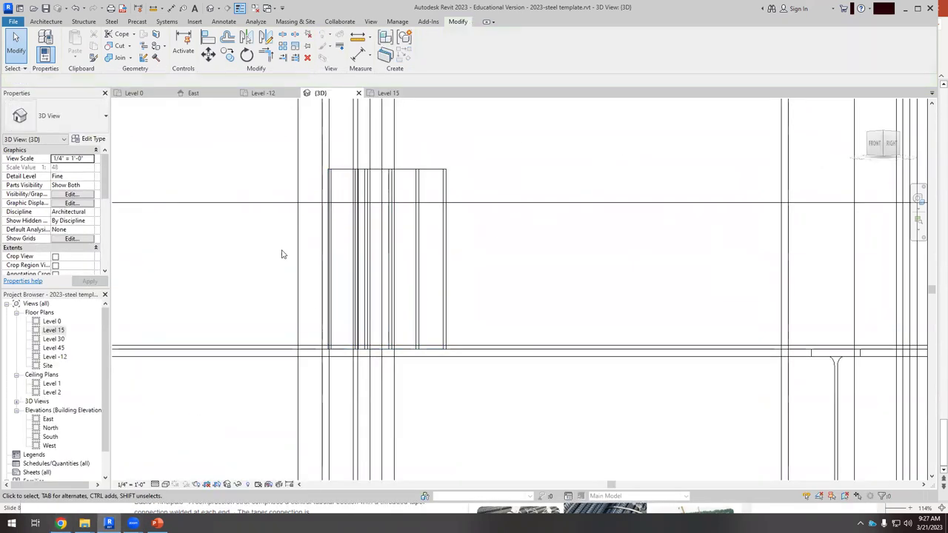
{"action": "scroll", "coordinate": [381, 212], "scroll_direction": "up", "scroll_amount": 4}
{"action": "scroll", "coordinate": [458, 348], "scroll_direction": "down", "scroll_amount": 4}
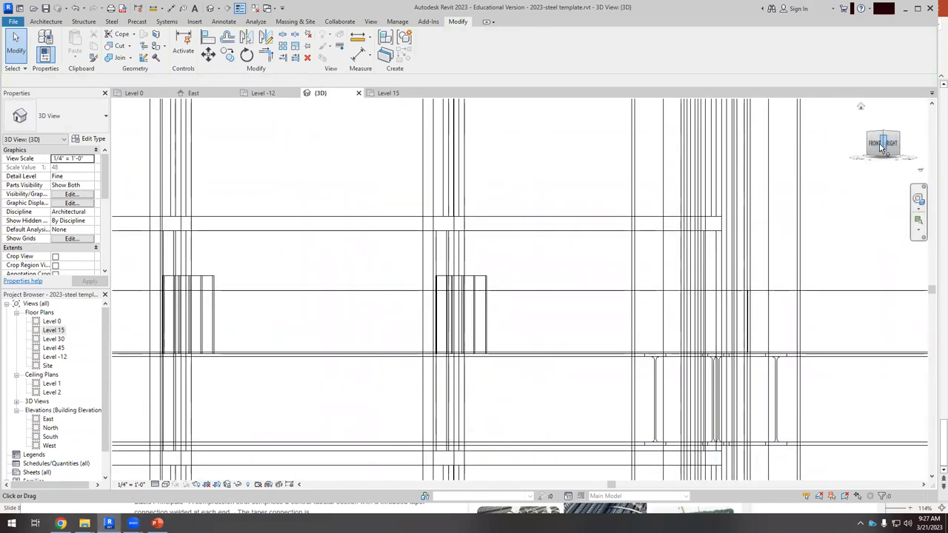
From a front view of the Level 30 bracket nearest the corner, start an in-place model in the Supports category with the suggested name
{"action": "left_click", "coordinate": [881, 147]}
{"action": "scroll", "coordinate": [452, 279], "scroll_direction": "up", "scroll_amount": 8}
{"action": "scroll", "coordinate": [508, 245], "scroll_direction": "up", "scroll_amount": 5}
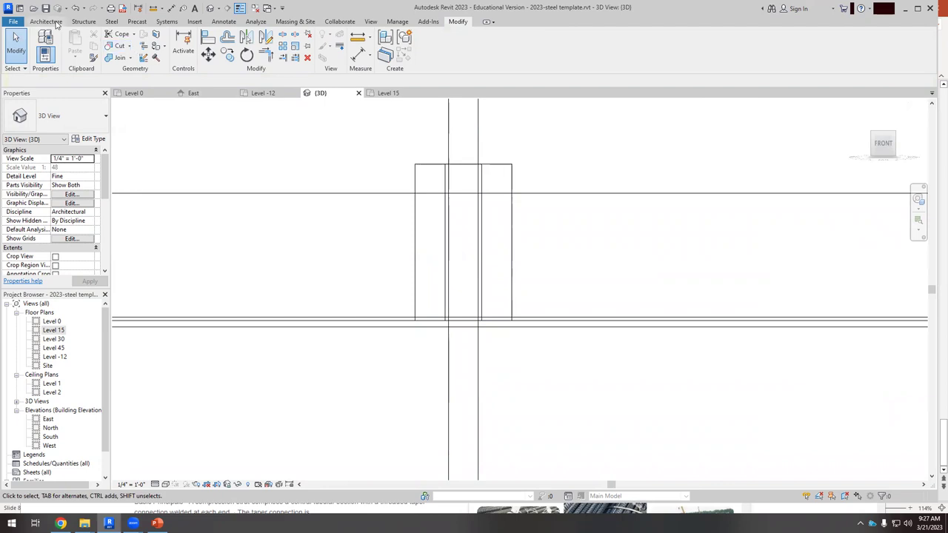
{"action": "left_click", "coordinate": [46, 22]}
{"action": "left_click", "coordinate": [119, 58]}
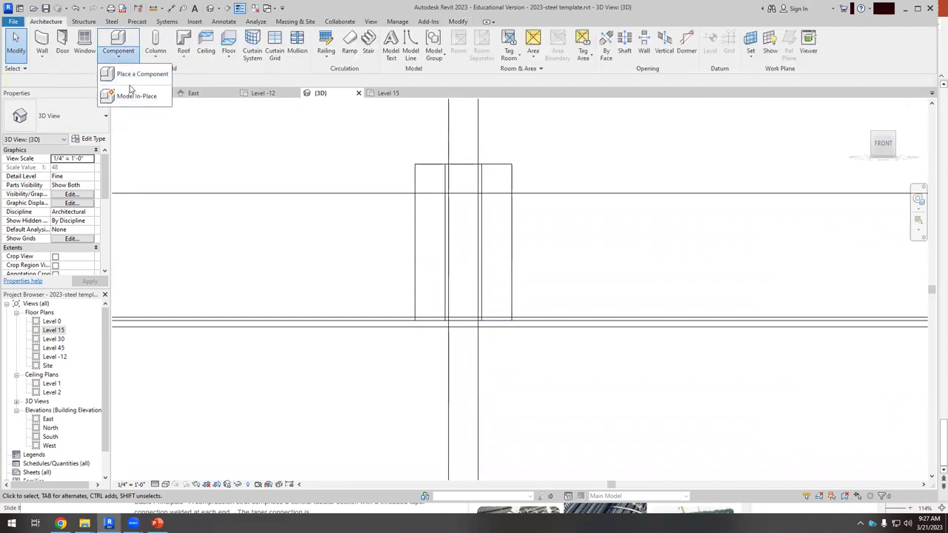
{"action": "left_click_drag", "start_coordinate": [538, 210], "coordinate": [537, 249]}
{"action": "left_click", "coordinate": [401, 201]}
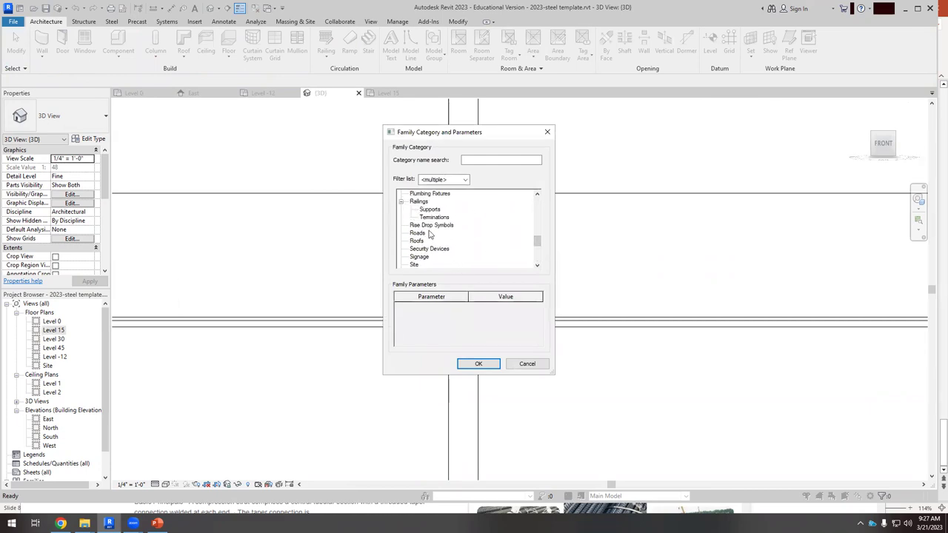
{"action": "left_click", "coordinate": [480, 364]}
{"action": "left_click", "coordinate": [470, 274]}
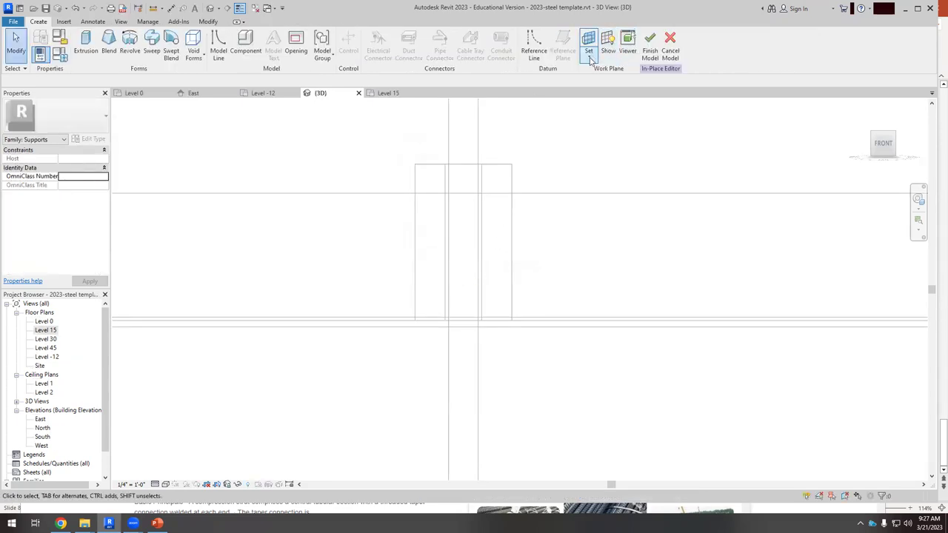
Begin an extrusion on work plane Grid : B and sketch a circle of about 1/4" radius near the bracket's lower left corner
{"action": "left_click", "coordinate": [589, 43]}
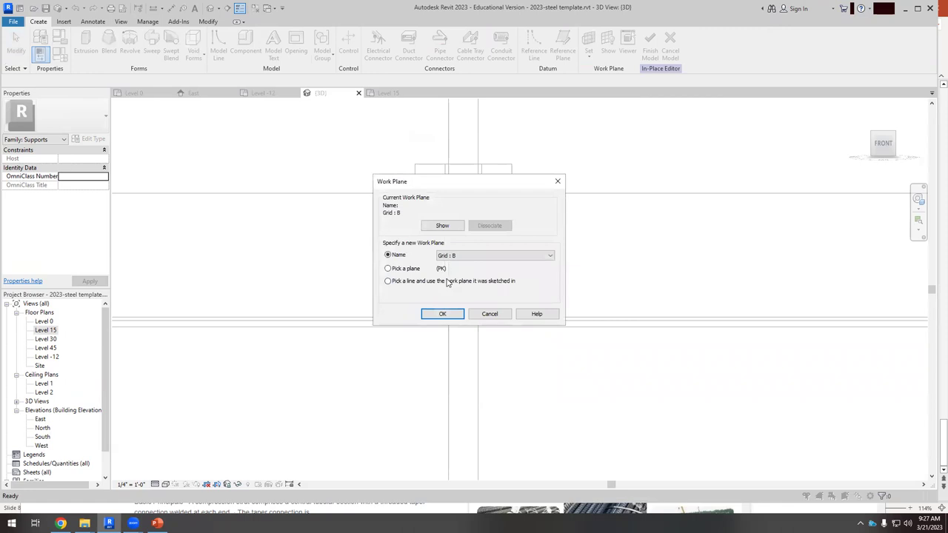
{"action": "left_click", "coordinate": [454, 317]}
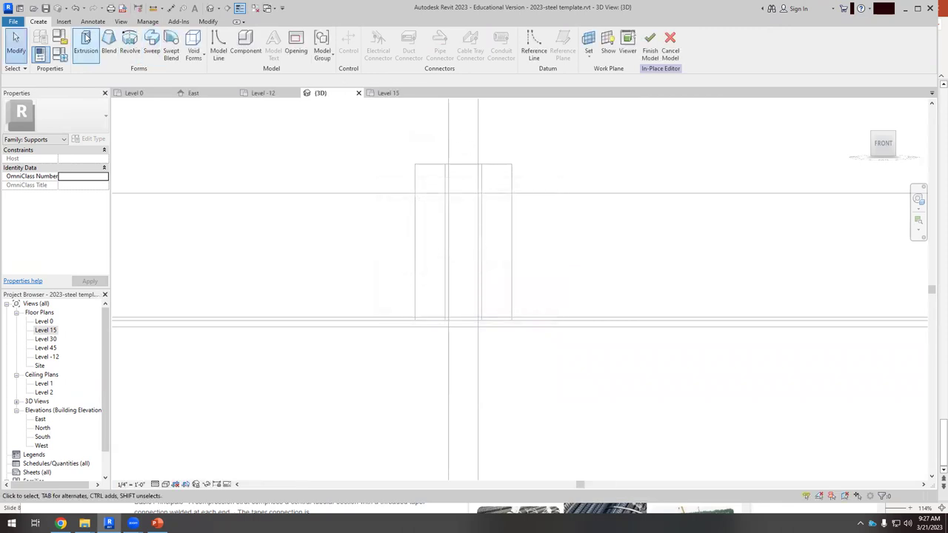
{"action": "left_click", "coordinate": [86, 39]}
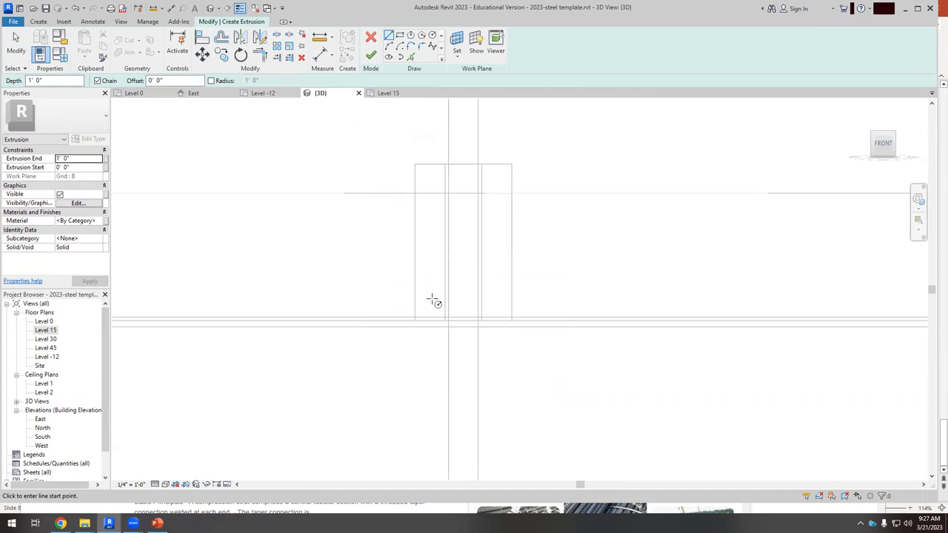
{"action": "scroll", "coordinate": [431, 315], "scroll_direction": "up", "scroll_amount": 3}
{"action": "key", "text": "c"}
{"action": "left_click", "coordinate": [353, 245]}
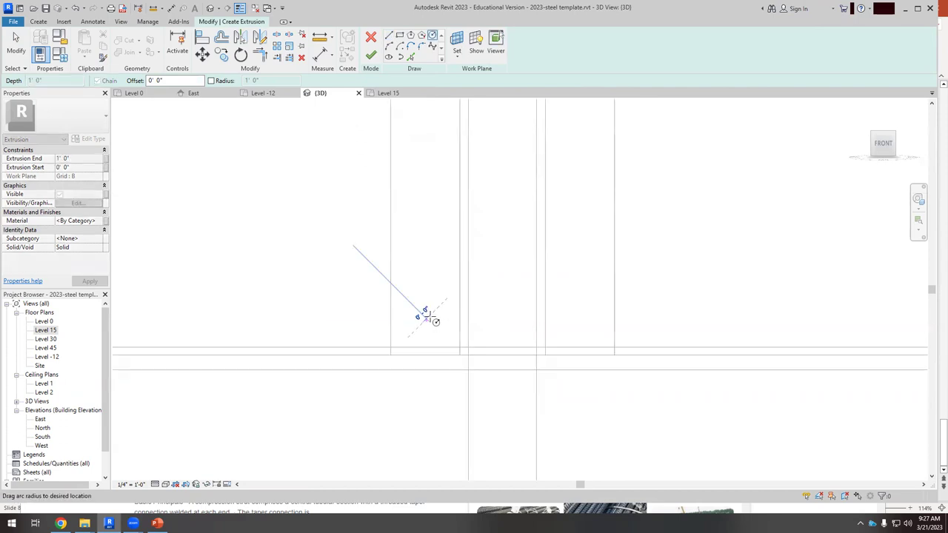
{"action": "left_click", "coordinate": [433, 314]}
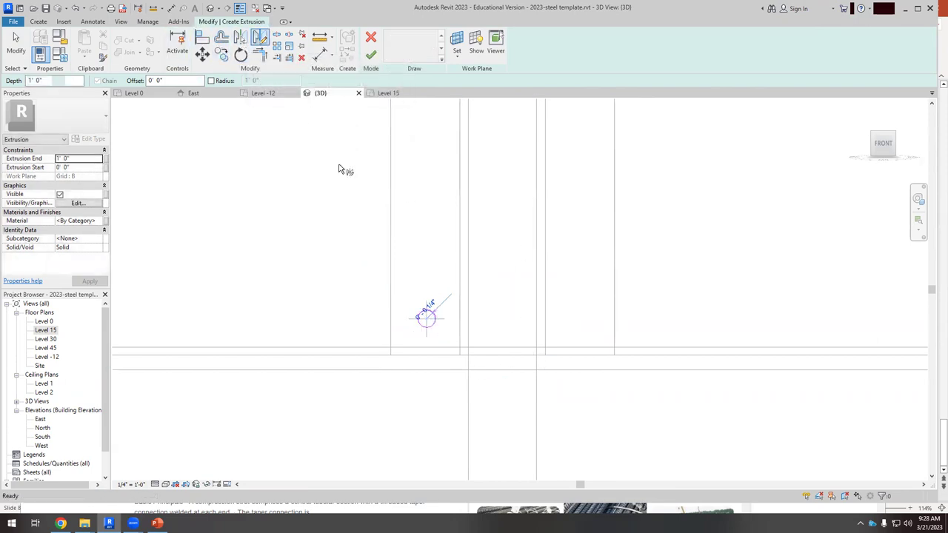
Mirror the circle about a drawn vertical axis at the bracket's centre to the lower right side
{"action": "key", "text": "Escape"}
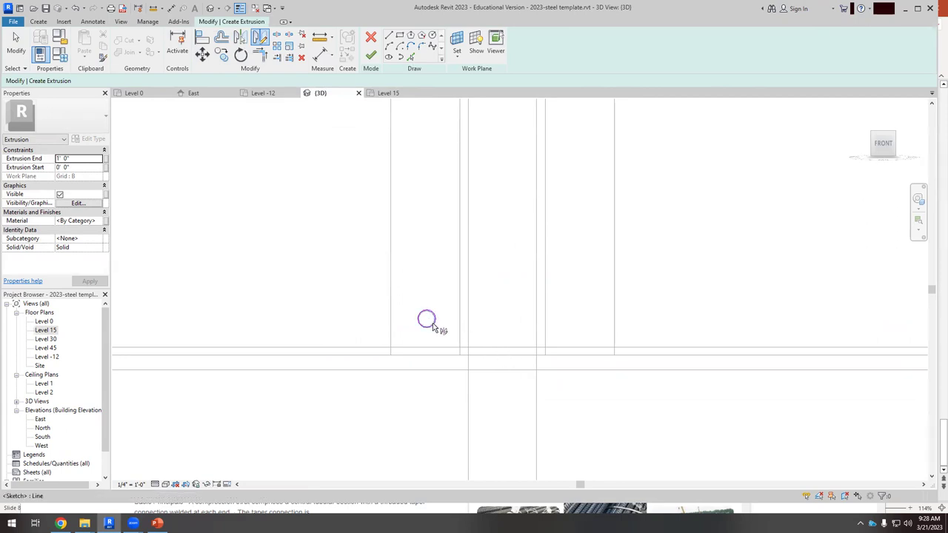
{"action": "key", "text": "d"}
{"action": "key", "text": "m"}
{"action": "left_click", "coordinate": [503, 354]}
{"action": "left_click", "coordinate": [502, 283]}
{"action": "scroll", "coordinate": [563, 311], "scroll_direction": "down", "scroll_amount": 3}
{"action": "key", "text": "c"}
{"action": "key", "text": "o"}
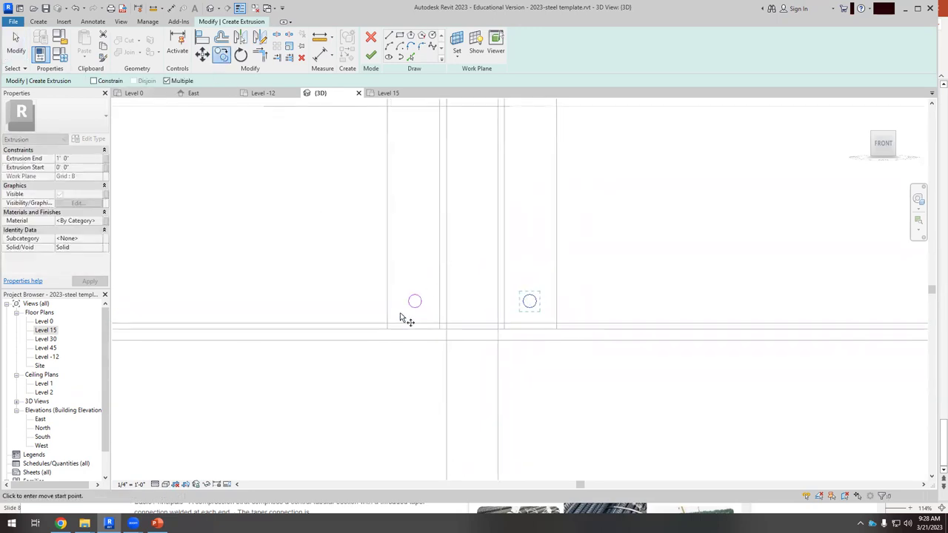
{"action": "key", "text": "Escape"}
{"action": "key", "text": "Escape"}
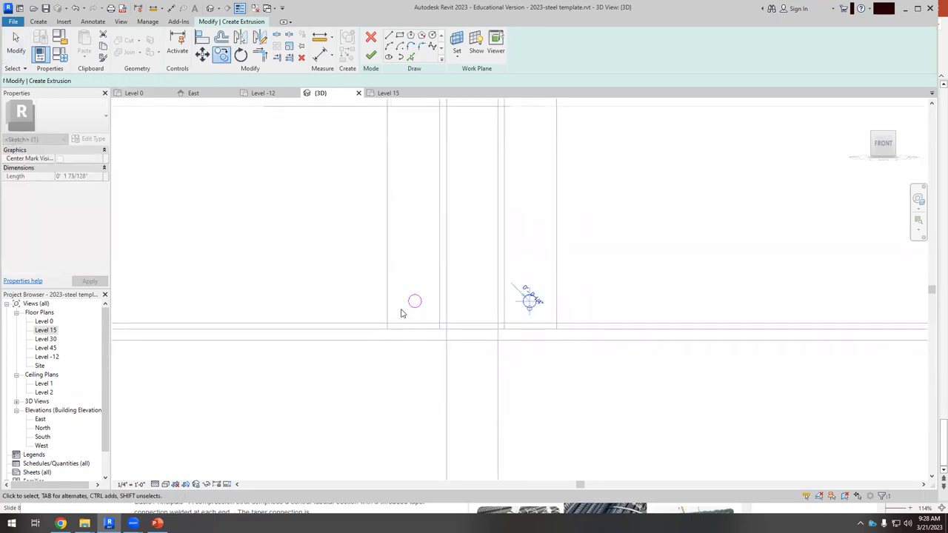
Copy both lower circles straight up to the bracket's upper part and finish the four-circle sketch as a 1' 0" extrusion
{"action": "left_click_drag", "start_coordinate": [355, 311], "coordinate": [554, 276]}
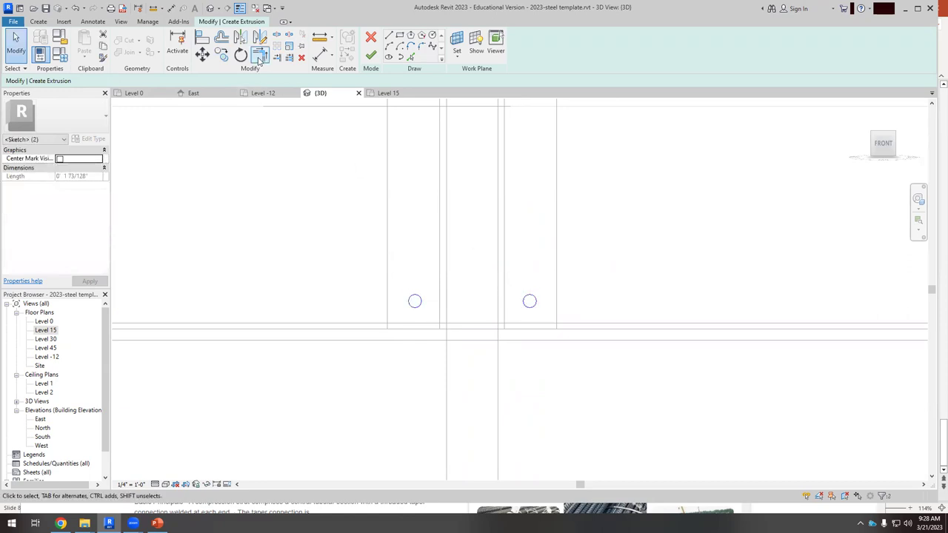
{"action": "key", "text": "c"}
{"action": "key", "text": "o"}
{"action": "scroll", "coordinate": [428, 327], "scroll_direction": "down", "scroll_amount": 2}
{"action": "left_click", "coordinate": [486, 312]}
{"action": "left_click", "coordinate": [485, 217]}
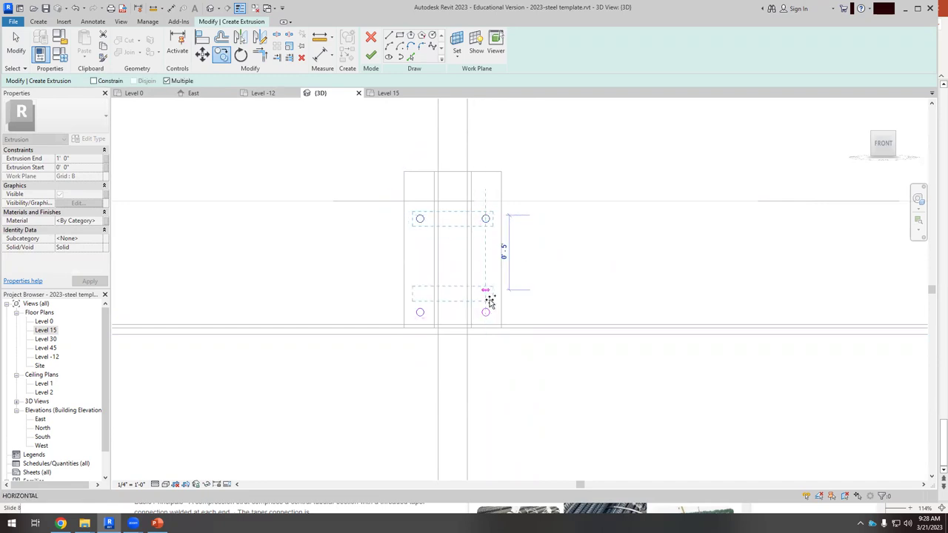
{"action": "left_click", "coordinate": [370, 56]}
Stretch the outer ends of the four rods to the bracket plate, giving an extrusion start of -0' 5 29/32"
{"action": "scroll", "coordinate": [459, 247], "scroll_direction": "down", "scroll_amount": 2}
{"action": "scroll", "coordinate": [527, 370], "scroll_direction": "down", "scroll_amount": 5}
{"action": "scroll", "coordinate": [705, 269], "scroll_direction": "up", "scroll_amount": 2}
{"action": "scroll", "coordinate": [692, 286], "scroll_direction": "up", "scroll_amount": 2}
{"action": "scroll", "coordinate": [779, 194], "scroll_direction": "up", "scroll_amount": 2}
{"action": "scroll", "coordinate": [778, 196], "scroll_direction": "up", "scroll_amount": 2}
{"action": "scroll", "coordinate": [718, 262], "scroll_direction": "up", "scroll_amount": 2}
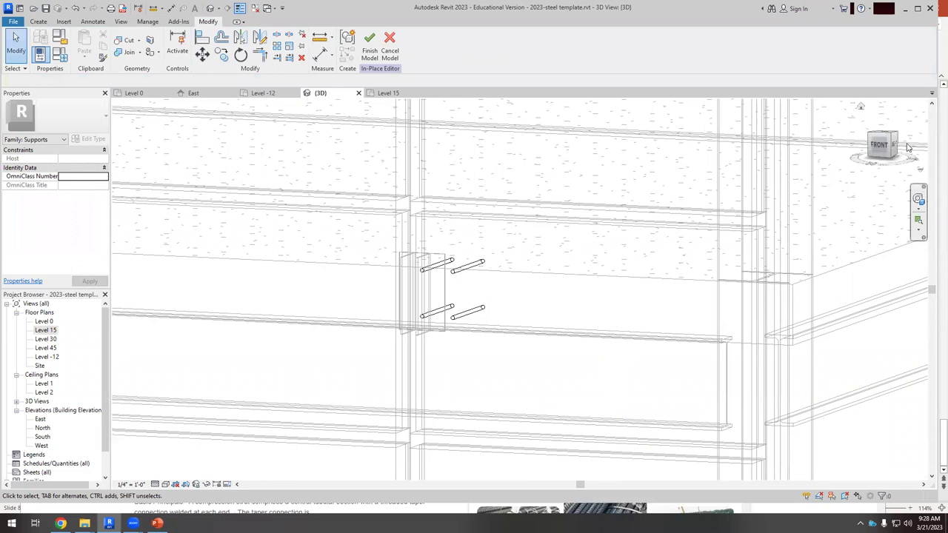
{"action": "scroll", "coordinate": [441, 266], "scroll_direction": "down", "scroll_amount": 1}
{"action": "left_click", "coordinate": [453, 270]}
{"action": "middle_click_drag", "start_coordinate": [546, 296], "coordinate": [415, 286], "text": "shift"}
{"action": "left_click_drag", "start_coordinate": [414, 285], "coordinate": [375, 296]}
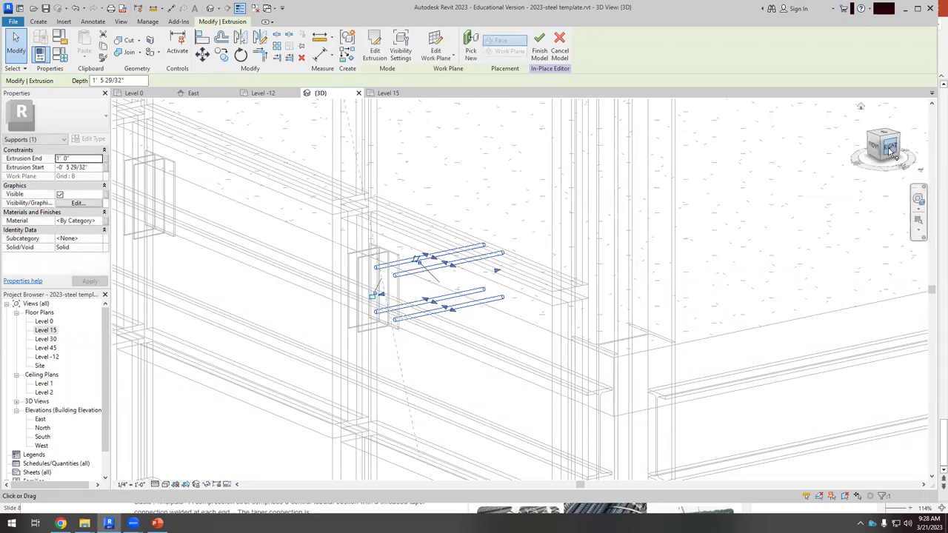
Using a right side view, shorten the rods' inner ends to just past the steel beam below and finish the in-place model
{"action": "left_click", "coordinate": [892, 148]}
{"action": "scroll", "coordinate": [356, 301], "scroll_direction": "up", "scroll_amount": 2}
{"action": "scroll", "coordinate": [376, 248], "scroll_direction": "down", "scroll_amount": 4}
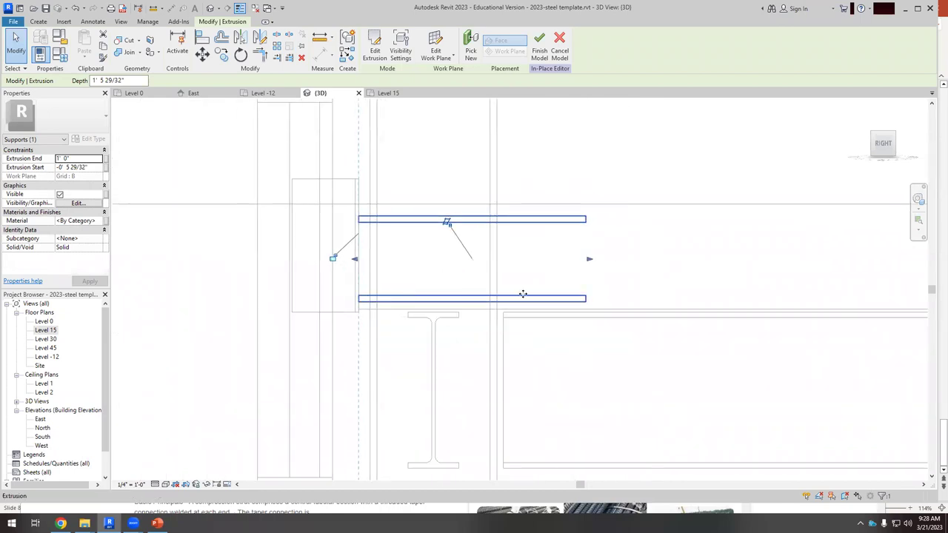
{"action": "left_click_drag", "start_coordinate": [589, 262], "coordinate": [477, 263]}
{"action": "left_click", "coordinate": [457, 244]}
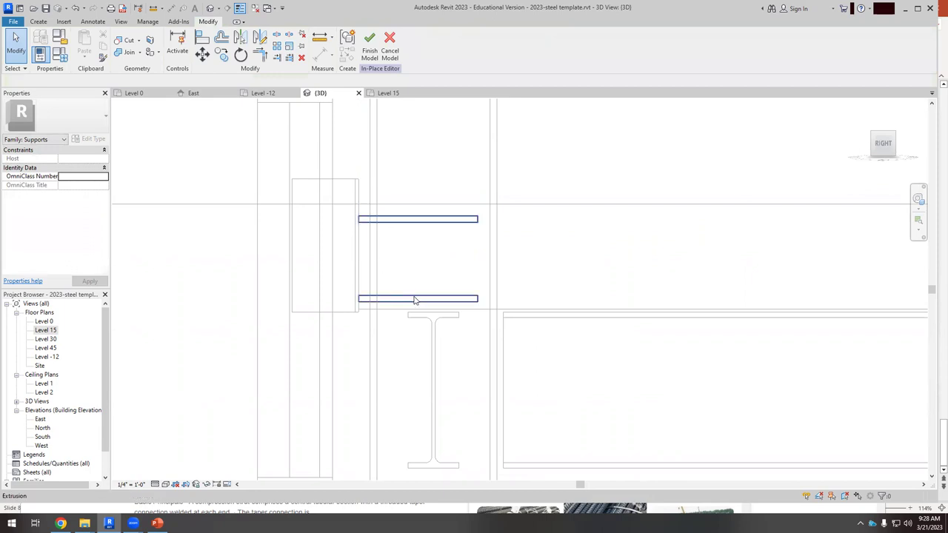
{"action": "left_click", "coordinate": [369, 43]}
{"action": "scroll", "coordinate": [445, 234], "scroll_direction": "down", "scroll_amount": 1}
{"action": "scroll", "coordinate": [446, 233], "scroll_direction": "down", "scroll_amount": 2}
{"action": "middle_click_drag", "start_coordinate": [443, 246], "coordinate": [566, 366], "text": "shift"}
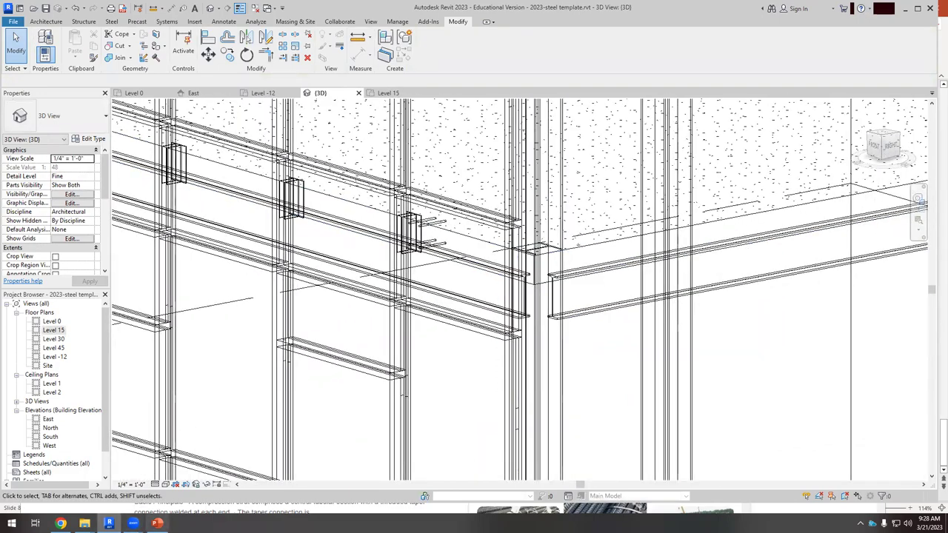
Switch to PowerPoint to examine the slab-edge bracket and anchor detail on slide 8, and return to Revit
{"action": "key", "text": "alt+Tab"}
{"action": "scroll", "coordinate": [378, 403], "scroll_direction": "up", "scroll_amount": 1}
{"action": "scroll", "coordinate": [408, 374], "scroll_direction": "down", "scroll_amount": 1}
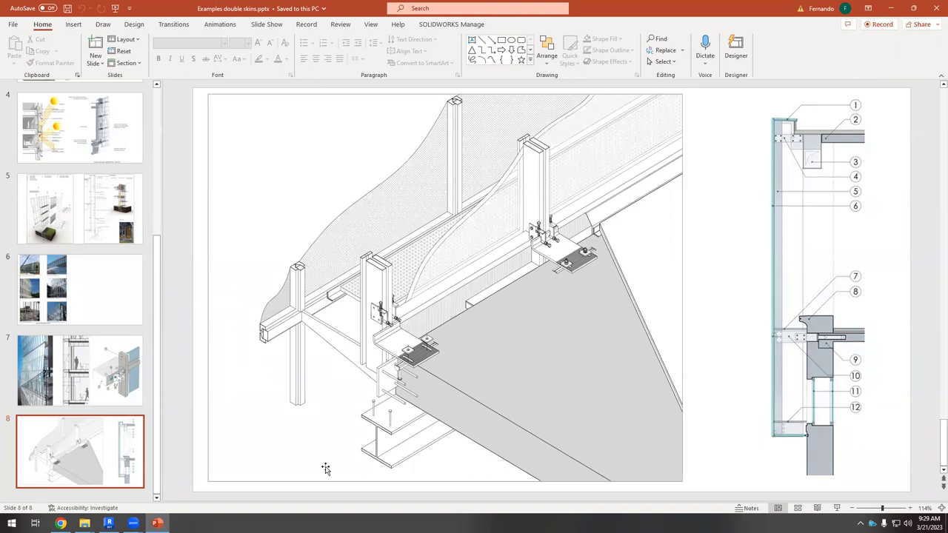
{"action": "left_click", "coordinate": [109, 523]}
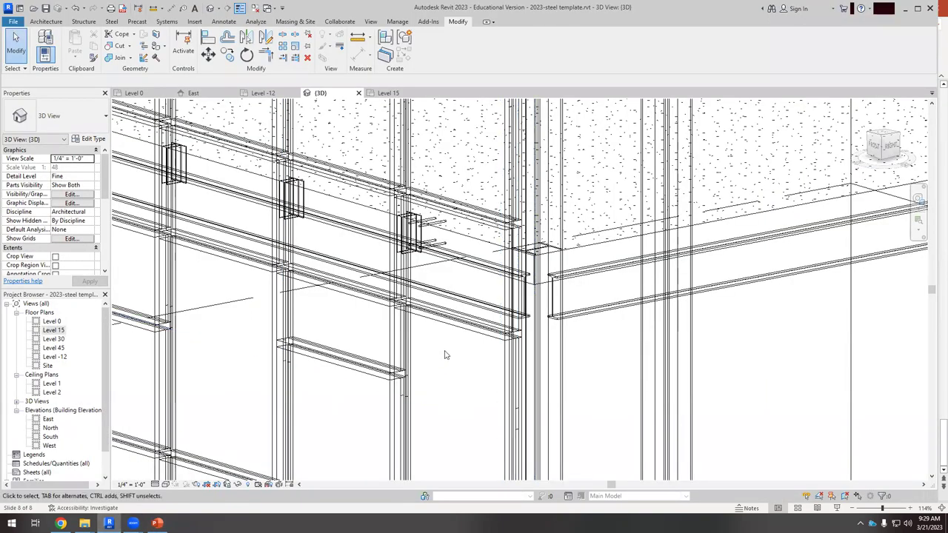
Set the base constraint of the Storefront curtain wall to Level 0
{"action": "scroll", "coordinate": [448, 341], "scroll_direction": "up", "scroll_amount": 5}
{"action": "scroll", "coordinate": [459, 320], "scroll_direction": "up", "scroll_amount": 5}
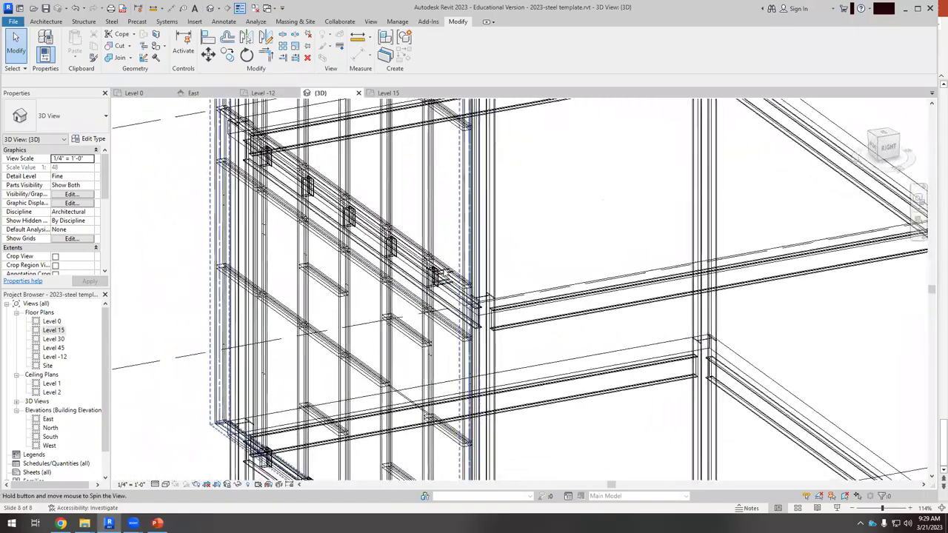
{"action": "scroll", "coordinate": [522, 308], "scroll_direction": "down", "scroll_amount": 3}
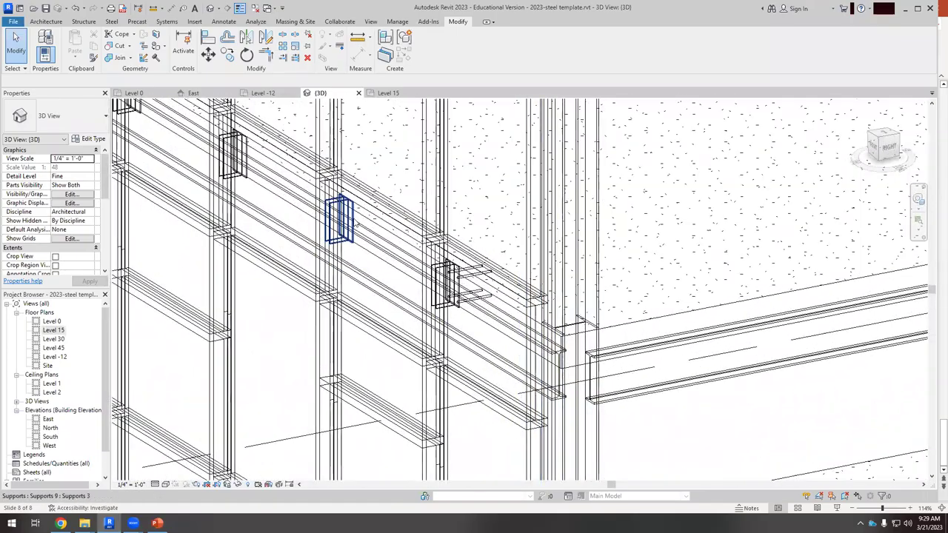
{"action": "middle_click_drag", "start_coordinate": [445, 312], "coordinate": [537, 445], "text": "shift"}
{"action": "left_click", "coordinate": [478, 252]}
{"action": "scroll", "coordinate": [588, 390], "scroll_direction": "up", "scroll_amount": 4}
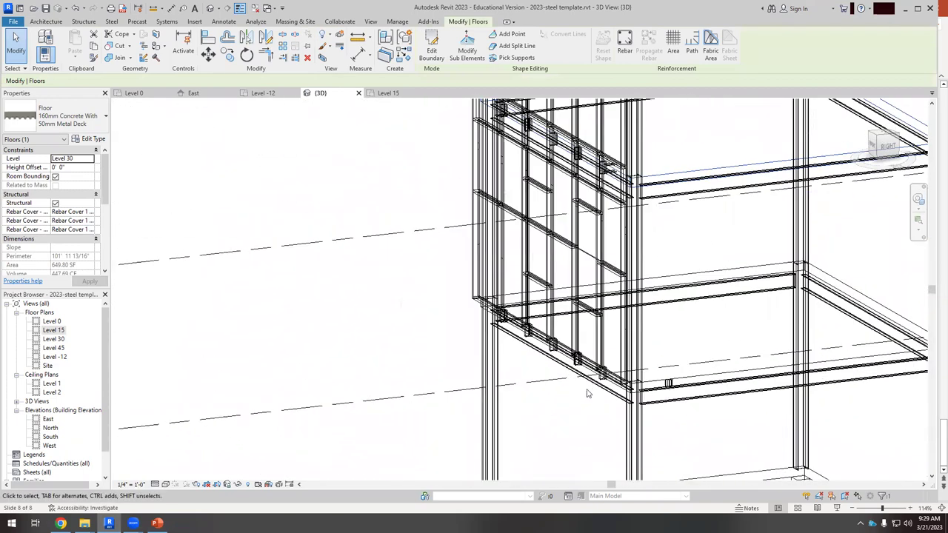
{"action": "left_click", "coordinate": [592, 374]}
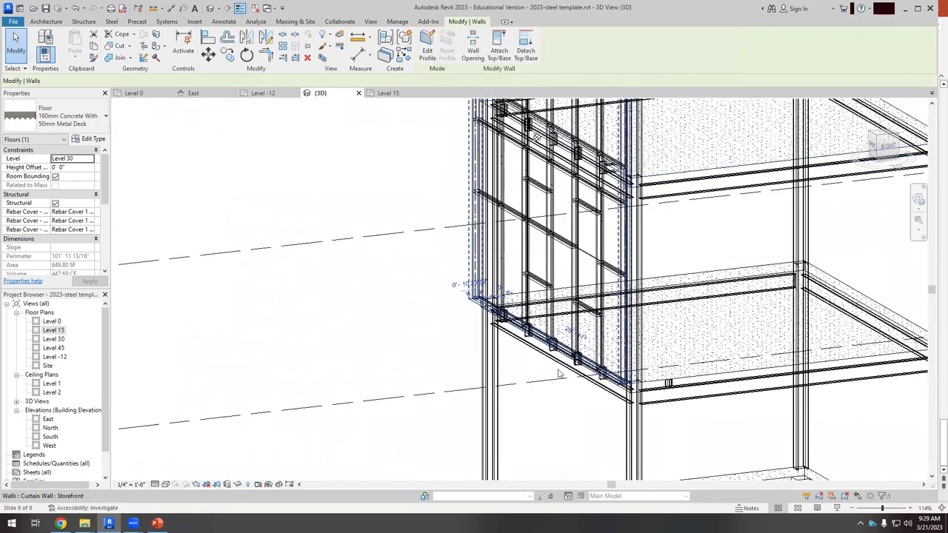
{"action": "scroll", "coordinate": [563, 378], "scroll_direction": "down", "scroll_amount": 5}
{"action": "scroll", "coordinate": [519, 392], "scroll_direction": "up", "scroll_amount": 2}
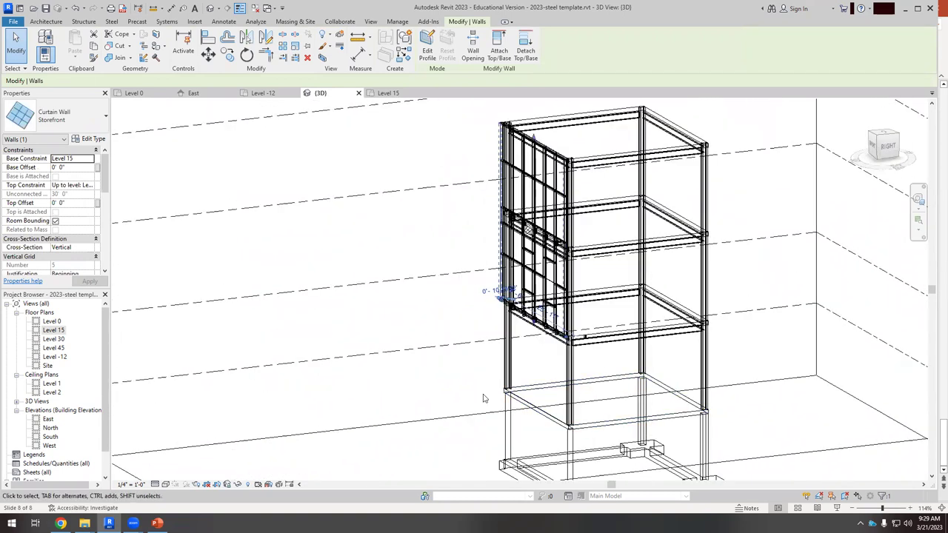
{"action": "left_click", "coordinate": [92, 160]}
{"action": "left_click", "coordinate": [63, 174]}
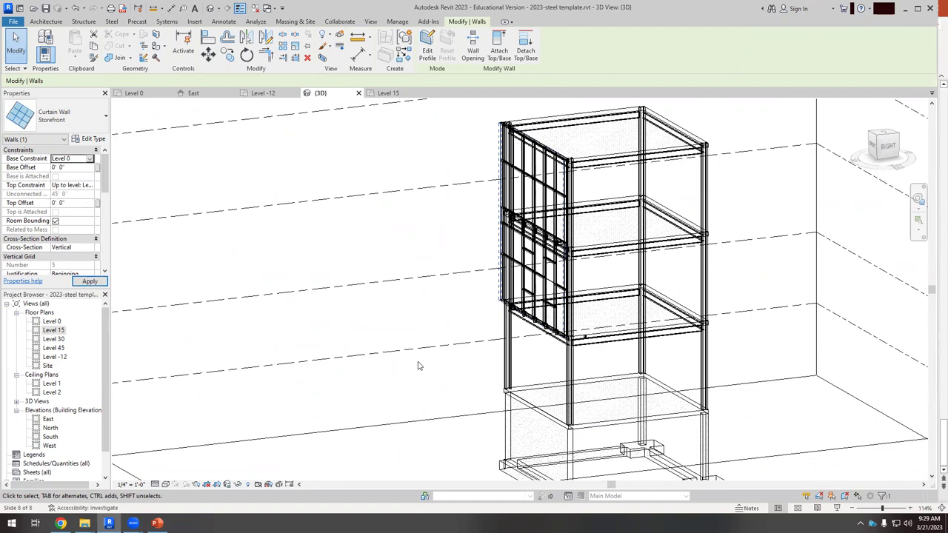
{"action": "left_click", "coordinate": [417, 320]}
Inspect the extended curtain wall and select the Level 15 bracket nearest the corner column, viewing it from the front and right
{"action": "scroll", "coordinate": [417, 320], "scroll_direction": "up", "scroll_amount": 2}
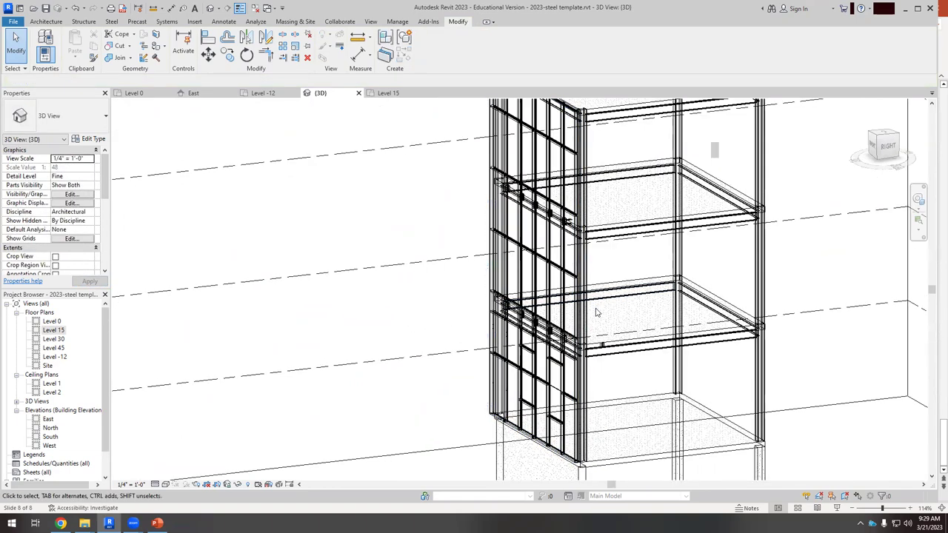
{"action": "scroll", "coordinate": [418, 320], "scroll_direction": "down", "scroll_amount": 2}
{"action": "middle_click_drag", "start_coordinate": [417, 320], "coordinate": [597, 320], "text": "shift"}
{"action": "scroll", "coordinate": [549, 298], "scroll_direction": "up", "scroll_amount": 6}
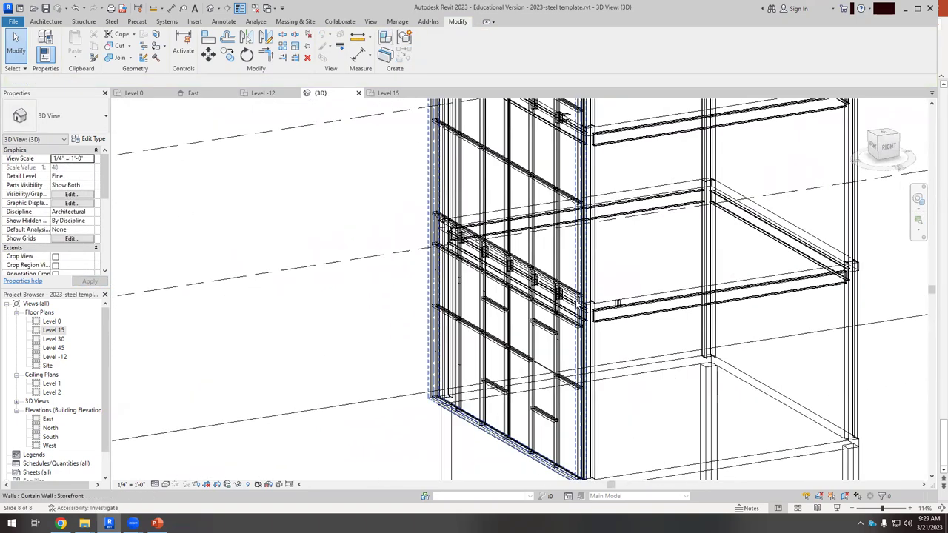
{"action": "left_click", "coordinate": [544, 277]}
{"action": "middle_click_drag", "start_coordinate": [544, 278], "coordinate": [630, 244], "text": "shift"}
{"action": "scroll", "coordinate": [552, 247], "scroll_direction": "up", "scroll_amount": 3}
{"action": "scroll", "coordinate": [559, 221], "scroll_direction": "down", "scroll_amount": 3}
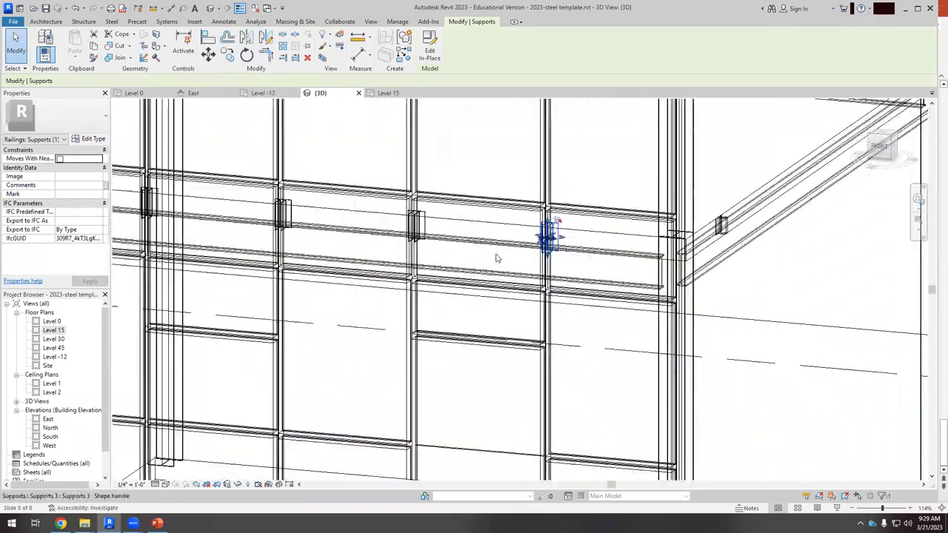
{"action": "scroll", "coordinate": [705, 352], "scroll_direction": "down", "scroll_amount": 4}
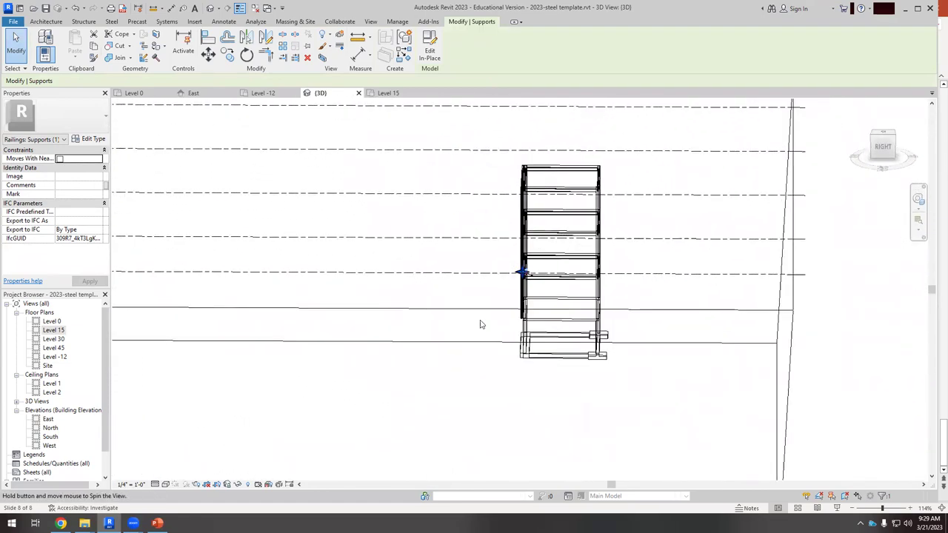